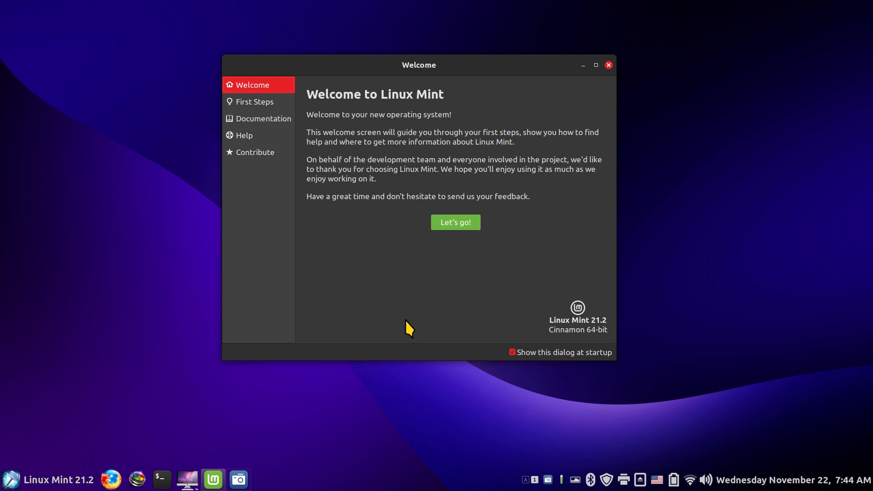
- Close the Linux Mint welcome window and take a brief look at the application menu
{"action": "left_click", "coordinate": [608, 66]}
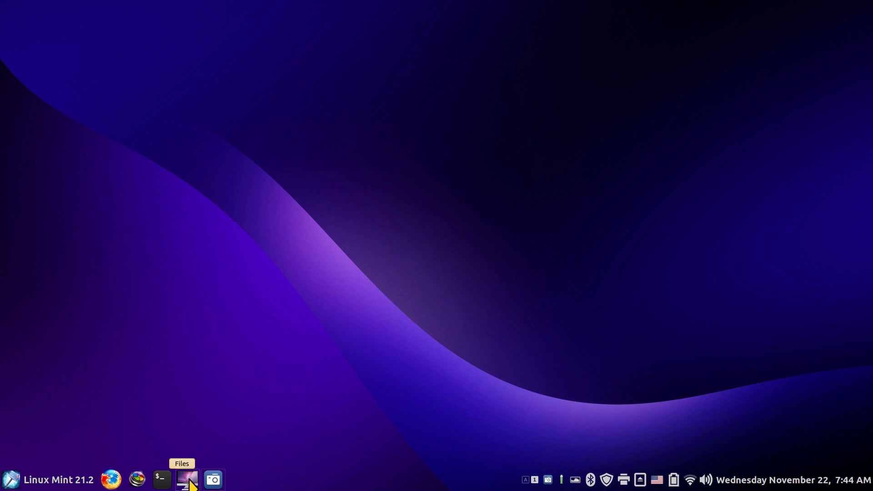
{"action": "left_click", "coordinate": [50, 480]}
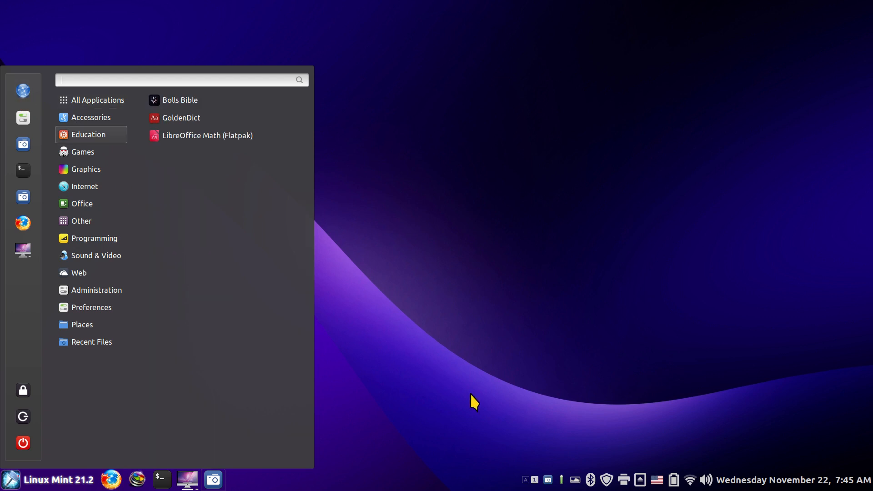
{"action": "left_click", "coordinate": [415, 324]}
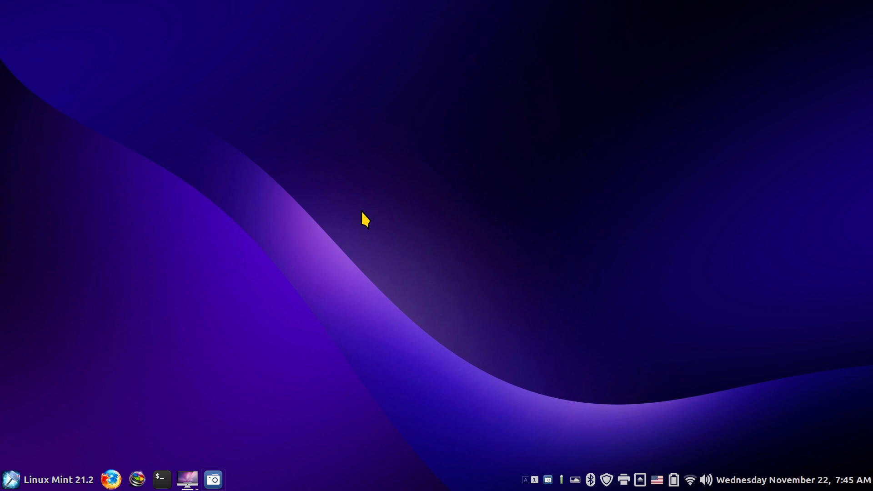
- Open the Themes page of System Settings and move its window higher up on the desktop
{"action": "right_click", "coordinate": [375, 485]}
{"action": "left_click", "coordinate": [353, 453]}
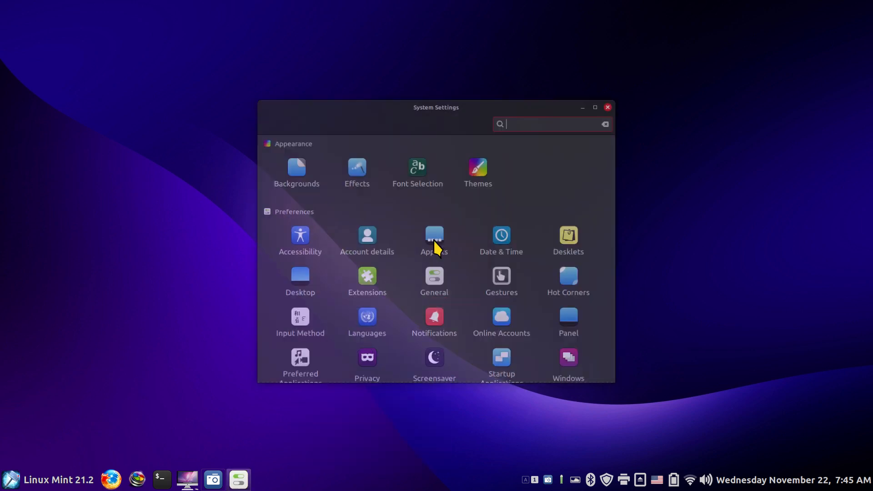
{"action": "left_click", "coordinate": [477, 169]}
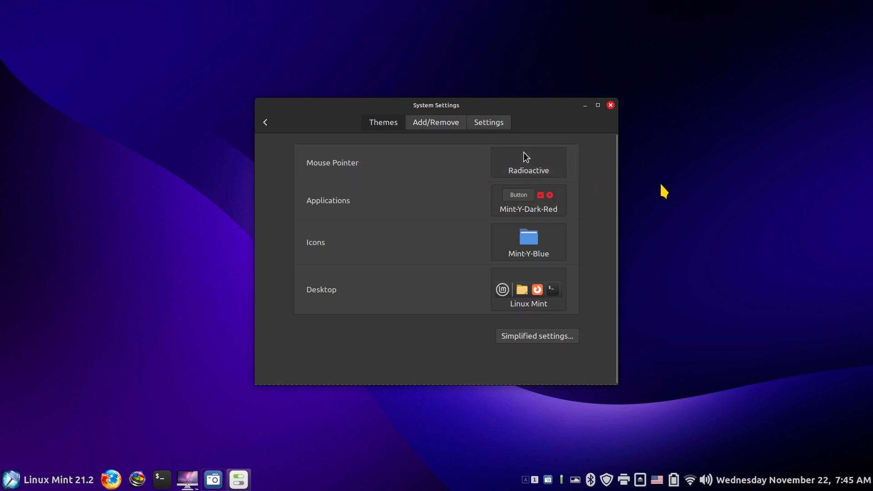
{"action": "left_click_drag", "start_coordinate": [528, 106], "coordinate": [600, 34]}
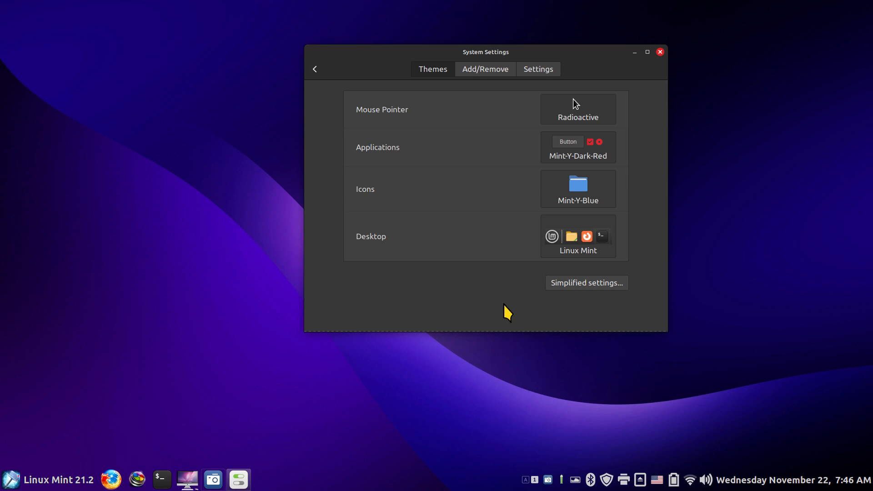
- Search the application menu for "sc" and add a Screenshot launcher to the panel beside the terminal launcher
{"action": "left_click", "coordinate": [11, 480]}
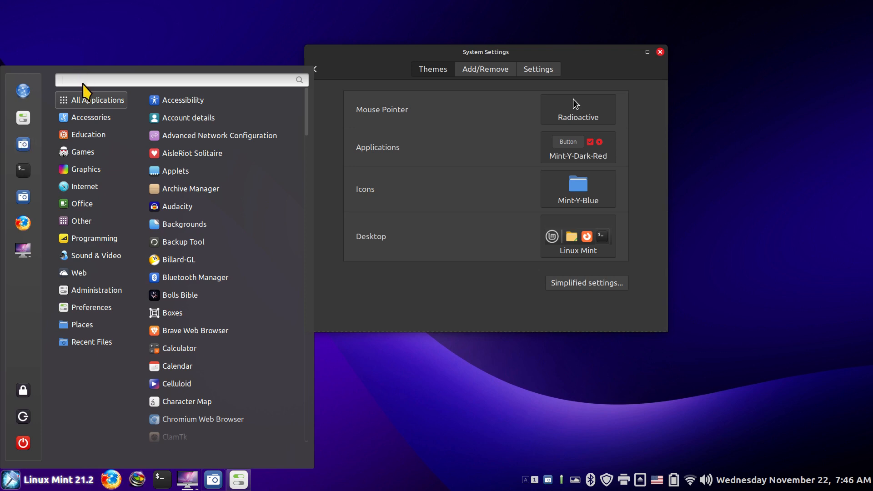
{"action": "type", "text": "sc"}
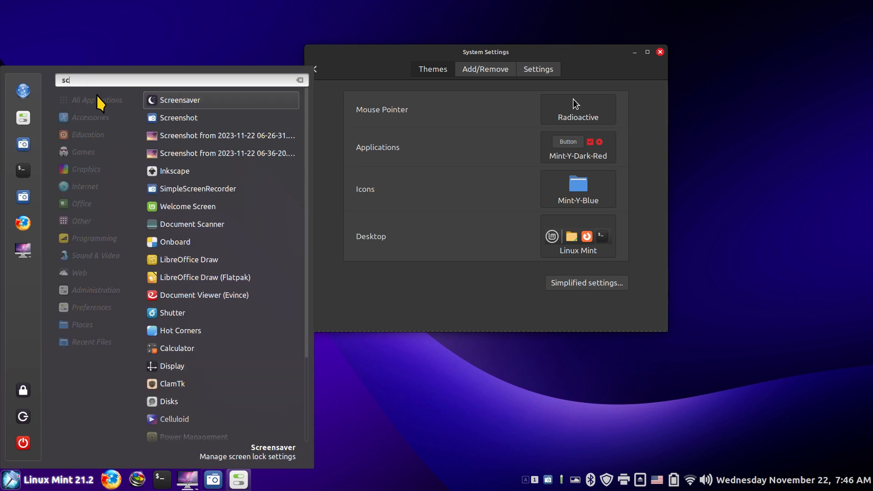
{"action": "right_click", "coordinate": [164, 117]}
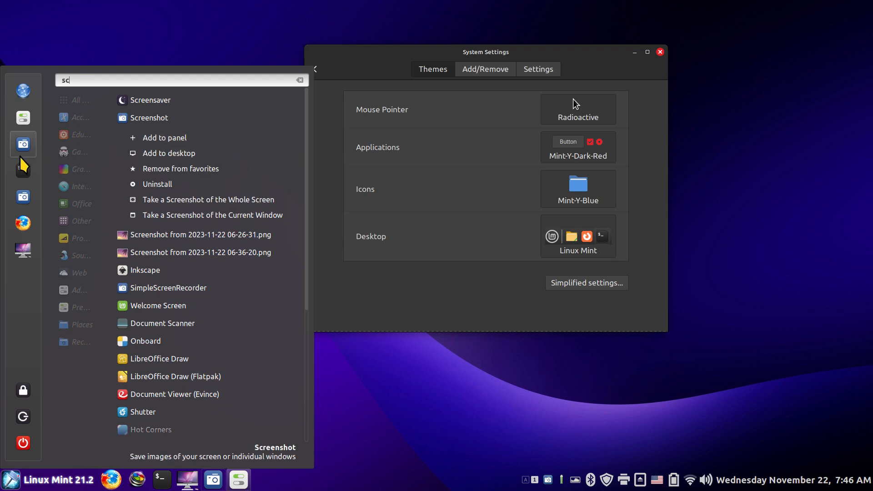
{"action": "left_click_drag", "start_coordinate": [22, 140], "coordinate": [160, 479]}
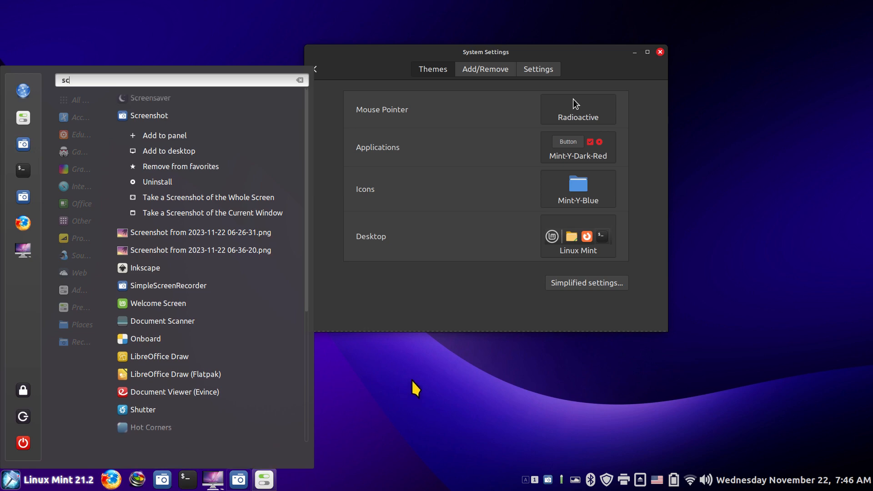
{"action": "left_click", "coordinate": [409, 341]}
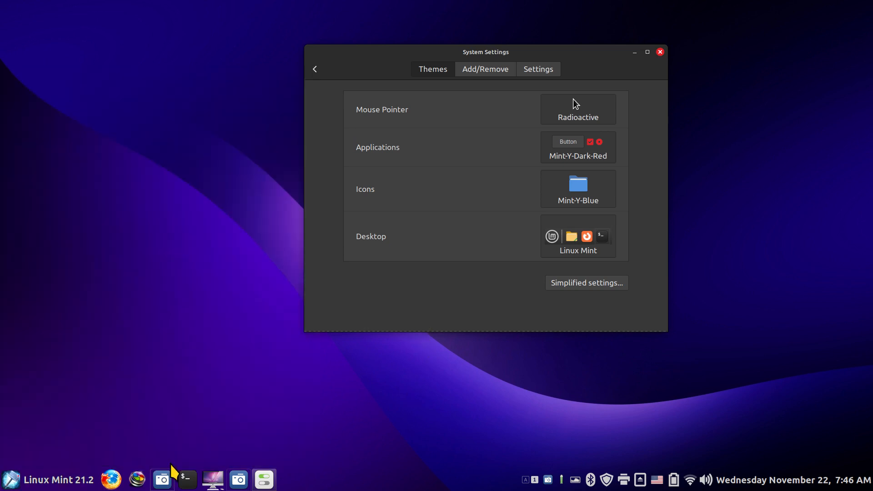
- Launch the Screenshot tool, set its capture area to Window, and place its dialog over the System Settings window
{"action": "mouse_move", "coordinate": [238, 484]}
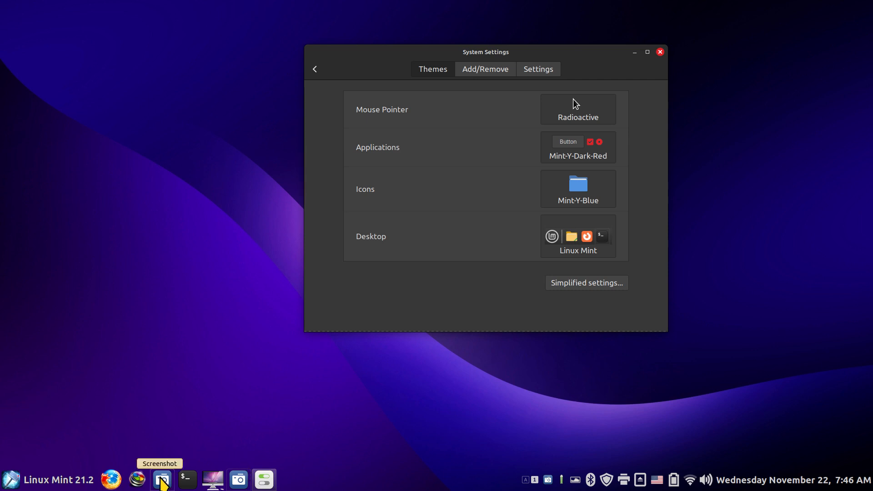
{"action": "left_click", "coordinate": [162, 481]}
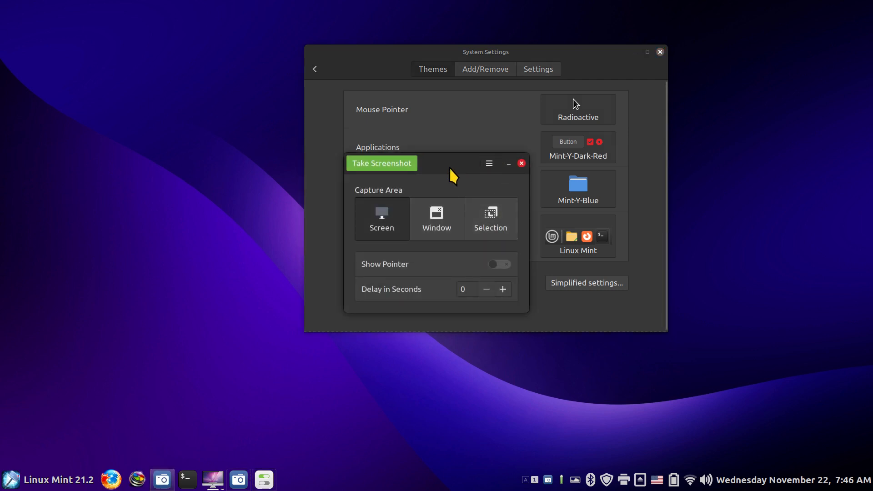
{"action": "left_click_drag", "start_coordinate": [455, 166], "coordinate": [202, 178]}
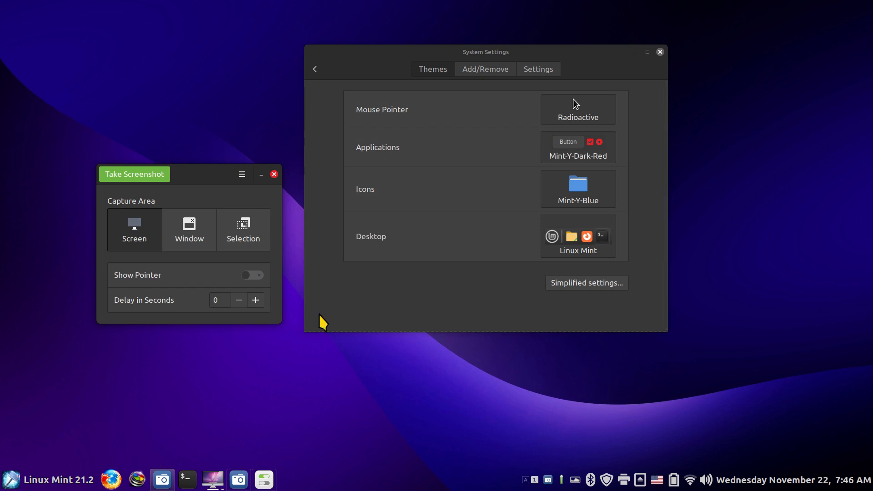
{"action": "left_click", "coordinate": [195, 224]}
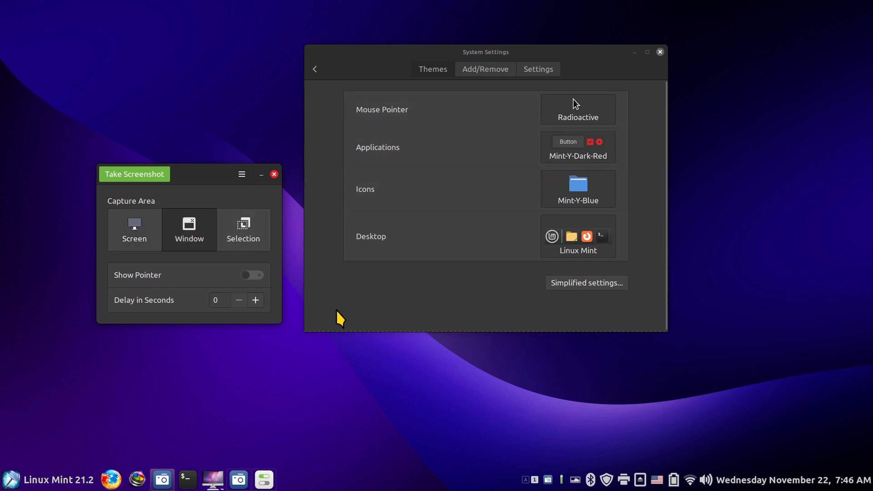
{"action": "left_click_drag", "start_coordinate": [205, 182], "coordinate": [467, 144]}
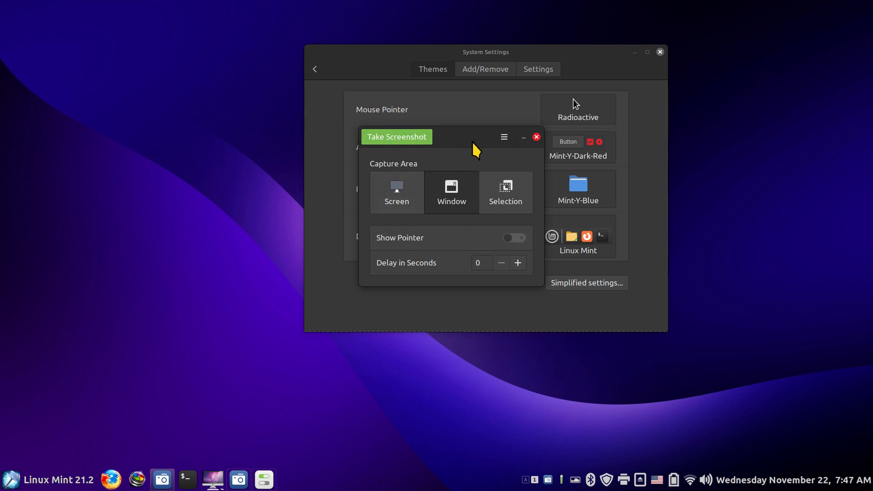
{"action": "mouse_move", "coordinate": [465, 136]}
{"action": "left_mouse_down"}
{"action": "mouse_move", "coordinate": [455, 142]}
{"action": "mouse_move", "coordinate": [456, 125]}
{"action": "left_mouse_up"}
- Capture the System Settings window and save the screenshot in the Desktop folder
{"action": "left_click", "coordinate": [384, 129]}
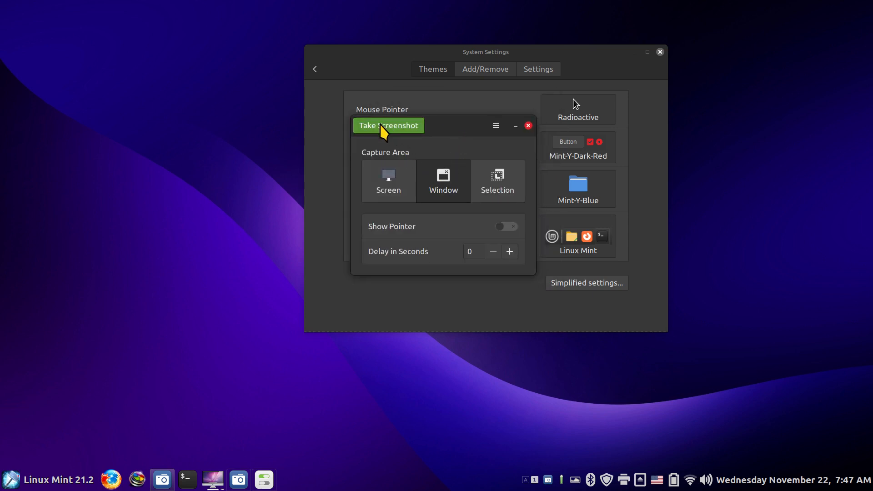
{"action": "left_click", "coordinate": [399, 318]}
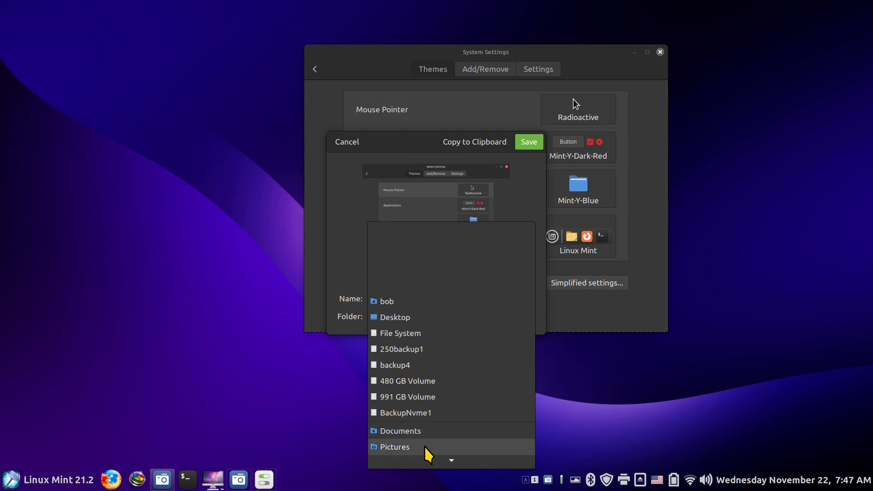
{"action": "left_click", "coordinate": [357, 229]}
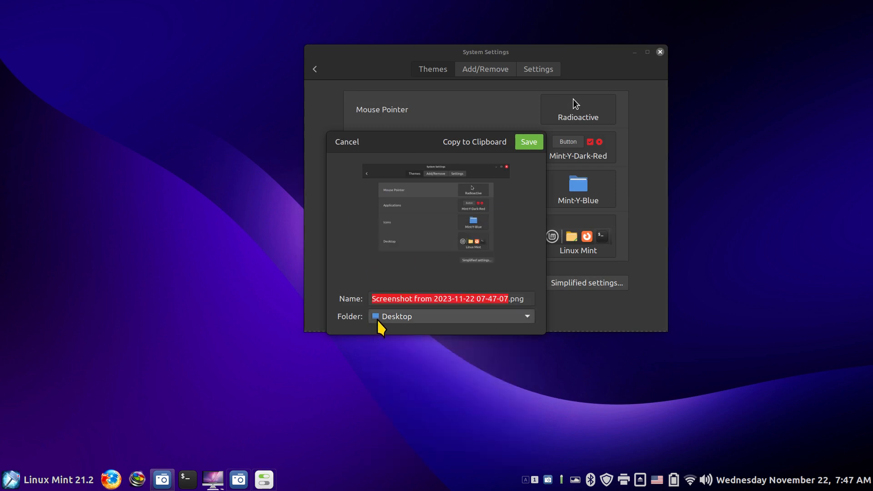
{"action": "left_click", "coordinate": [533, 143]}
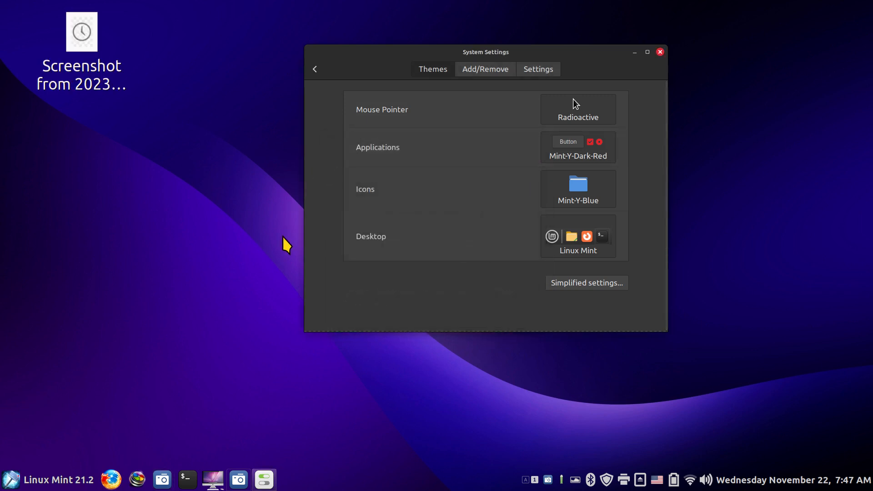
- View the saved screenshot from the desktop and close the image viewer
{"action": "double_click", "coordinate": [81, 39]}
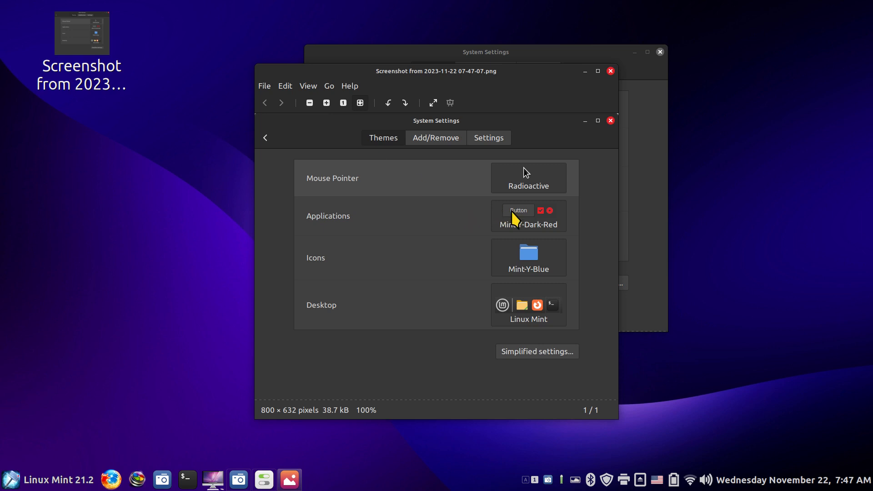
{"action": "left_click", "coordinate": [610, 71]}
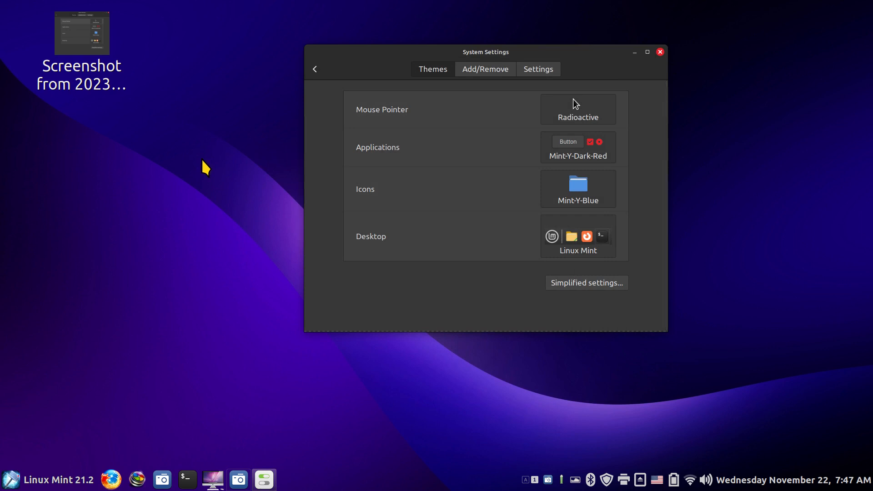
- Create a desktop folder named scr, and place it and the screenshot file to the right of the System Settings window
{"action": "right_click", "coordinate": [80, 186]}
{"action": "left_click", "coordinate": [110, 197]}
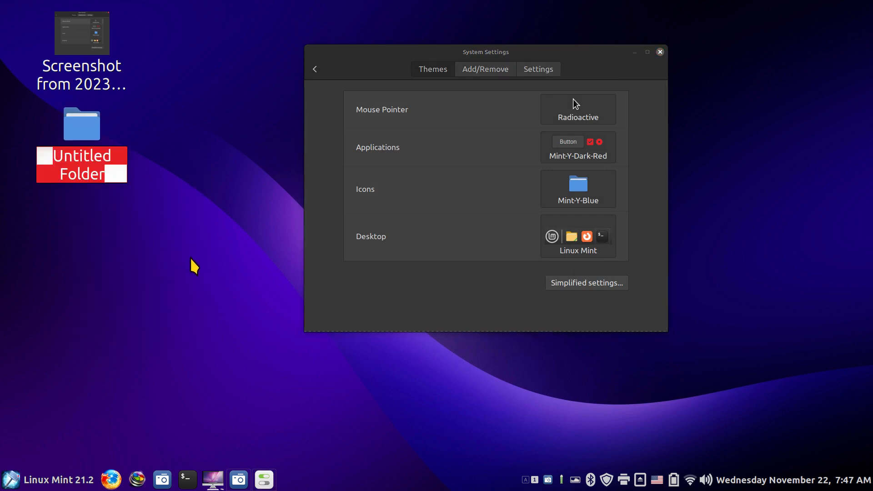
{"action": "type", "text": "scr"}
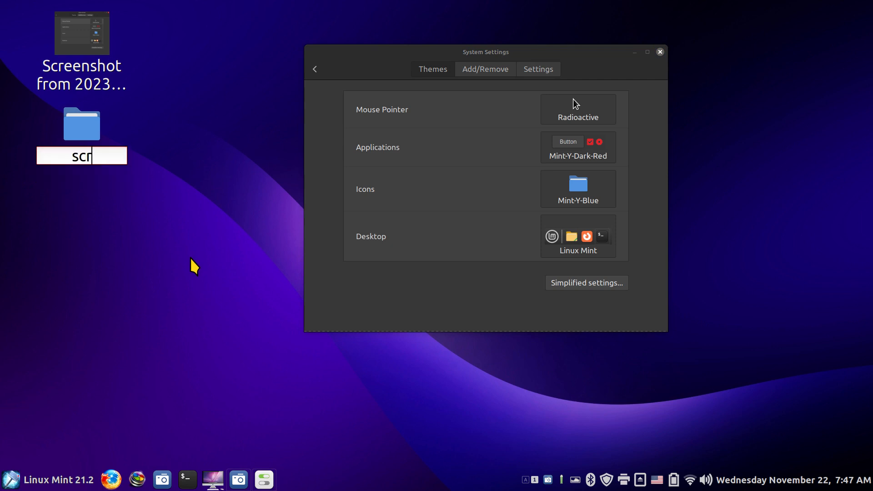
{"action": "key", "text": "Return"}
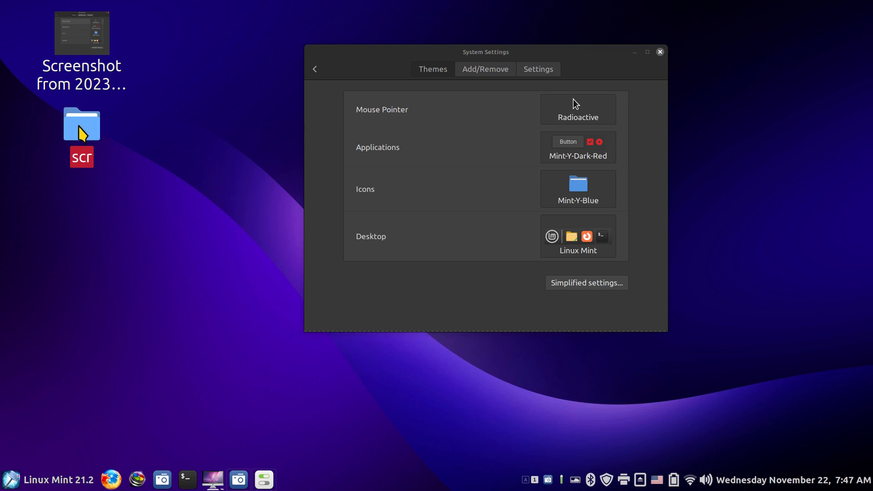
{"action": "left_click_drag", "start_coordinate": [81, 126], "coordinate": [791, 123]}
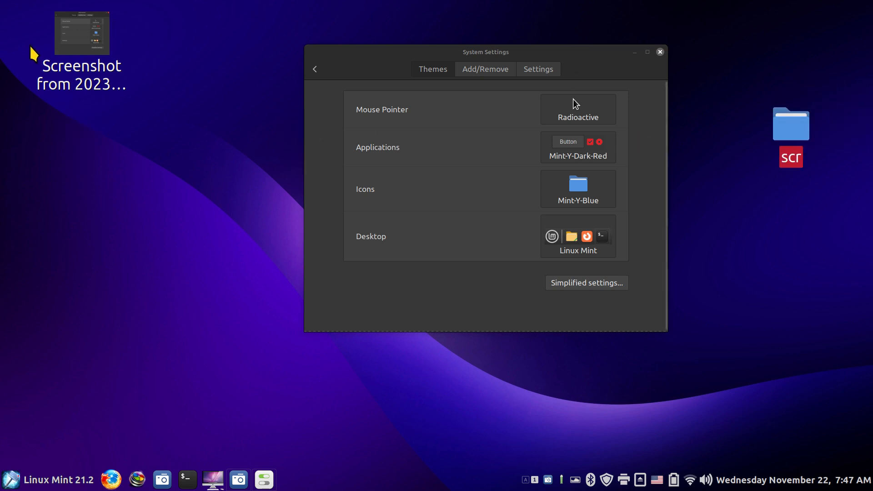
{"action": "left_click_drag", "start_coordinate": [66, 32], "coordinate": [790, 213]}
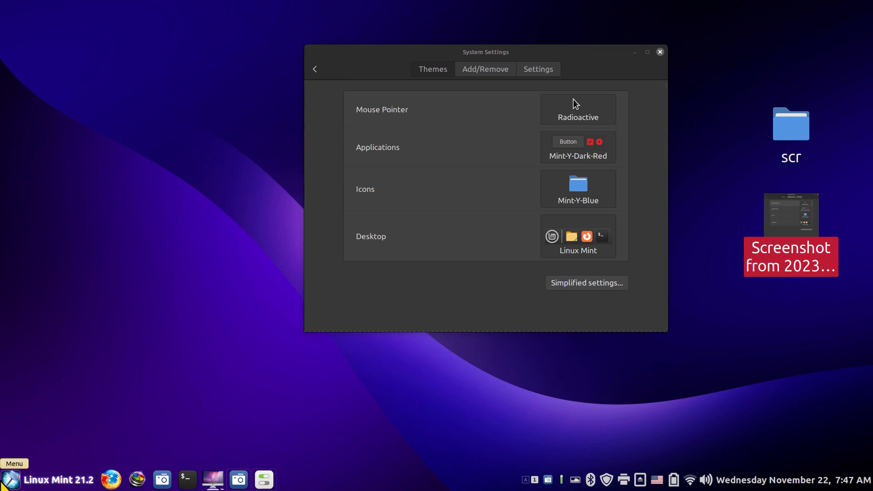
{"action": "left_click", "coordinate": [2, 485]}
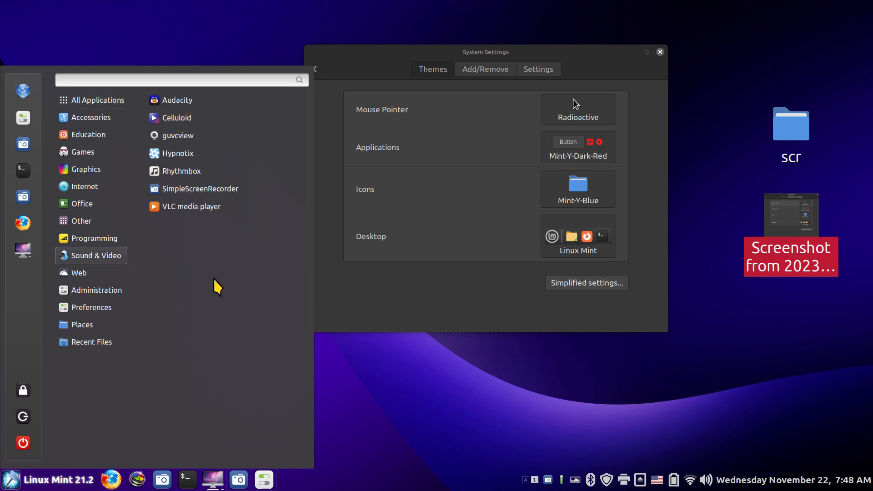
{"action": "mouse_move", "coordinate": [77, 241]}
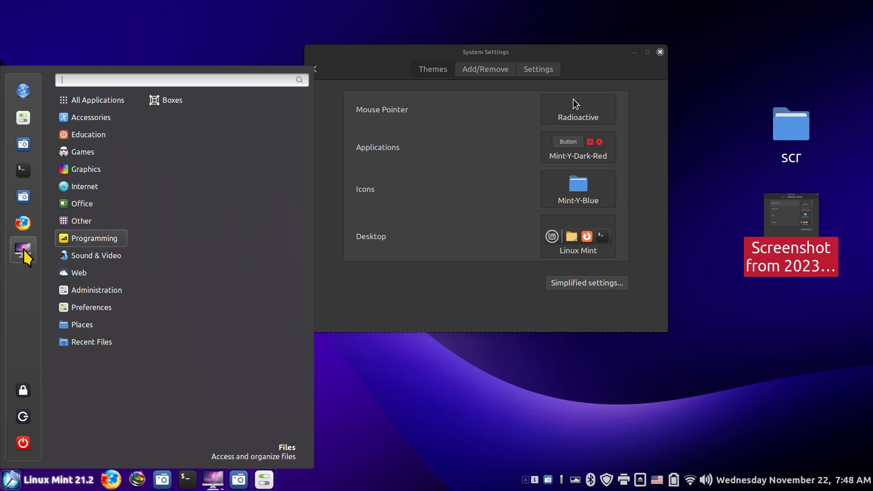
{"action": "left_click", "coordinate": [382, 308]}
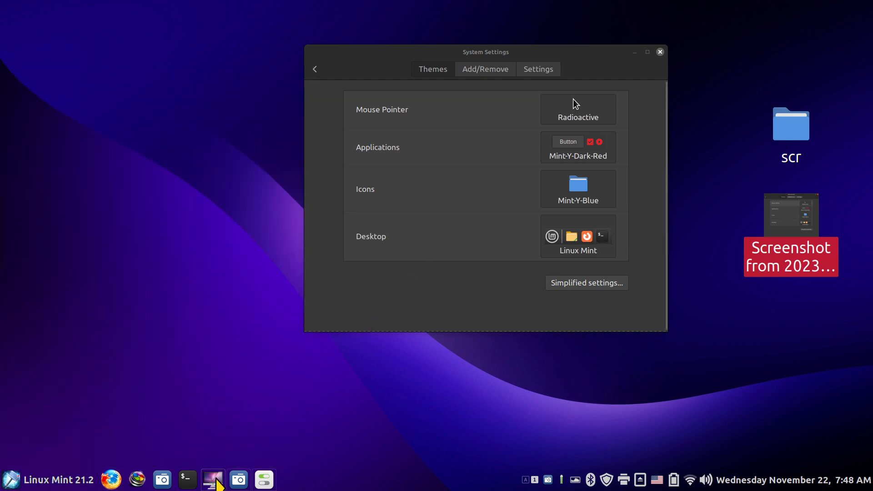
- Open the icons folder in the home directory and browse the custom icon images it contains
{"action": "left_click", "coordinate": [209, 472]}
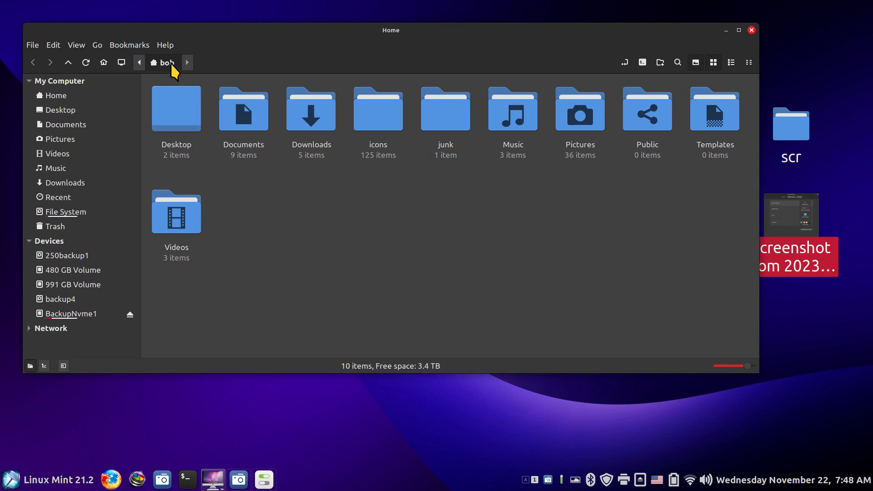
{"action": "left_click", "coordinate": [382, 107]}
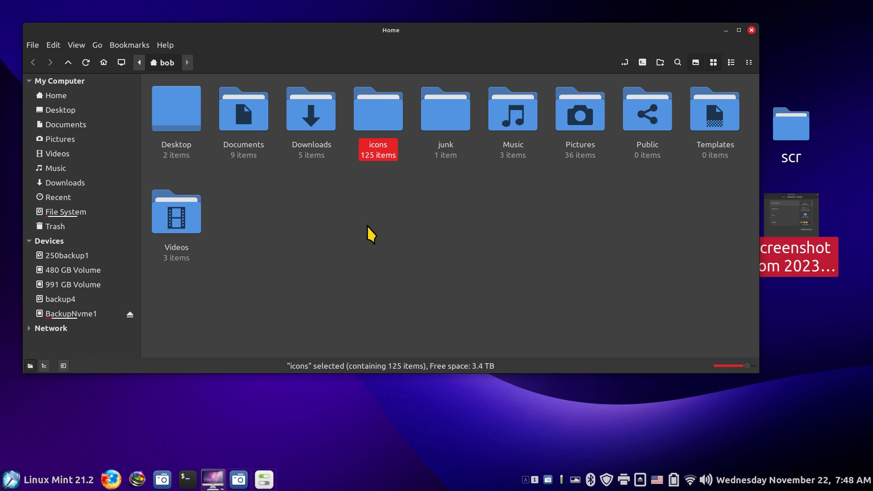
{"action": "double_click", "coordinate": [370, 121]}
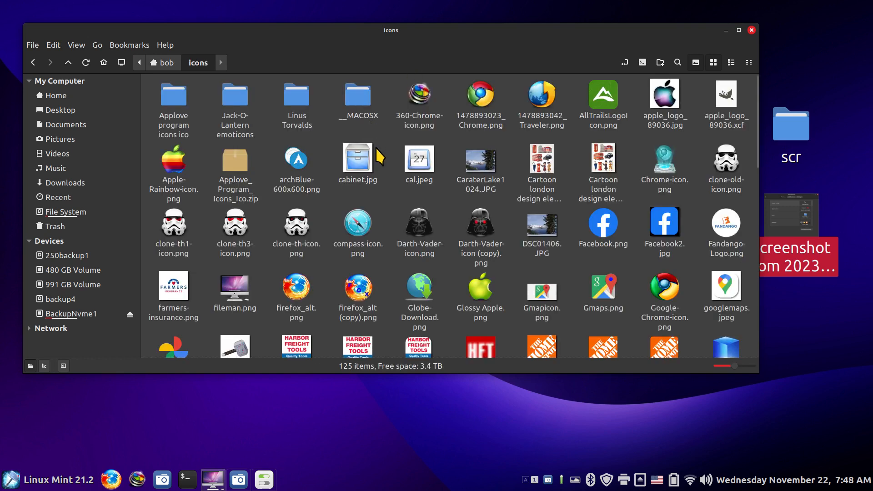
{"action": "scroll", "coordinate": [377, 146], "scroll_direction": "down", "scroll_amount": 20}
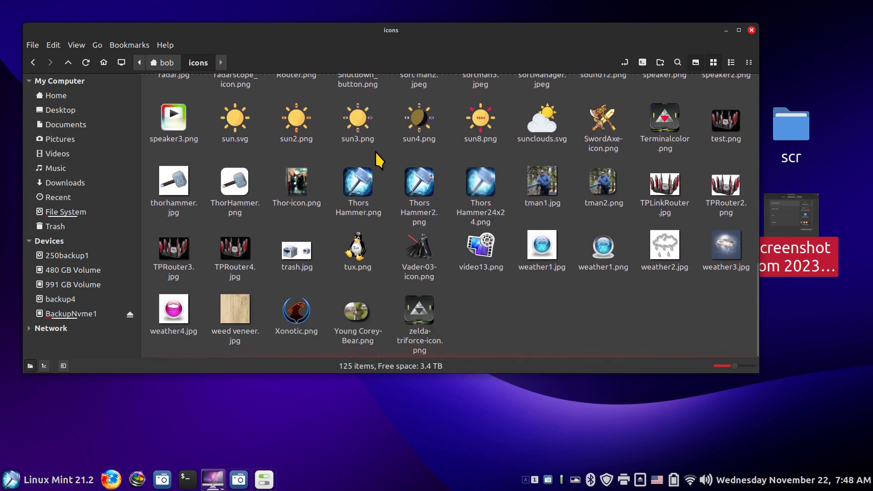
{"action": "scroll", "coordinate": [382, 211], "scroll_direction": "up", "scroll_amount": 20}
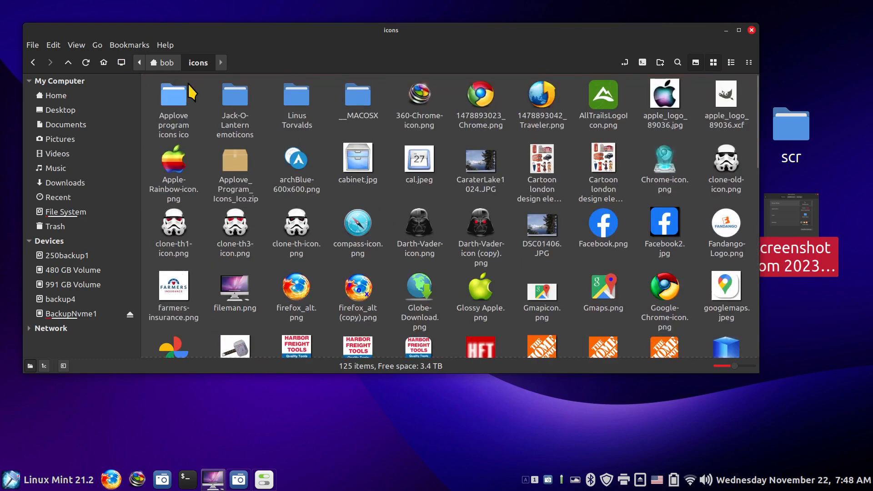
- Reveal the hidden items in the home folder, open the .icons folder and select the Radioactive theme folder
{"action": "left_click", "coordinate": [162, 62]}
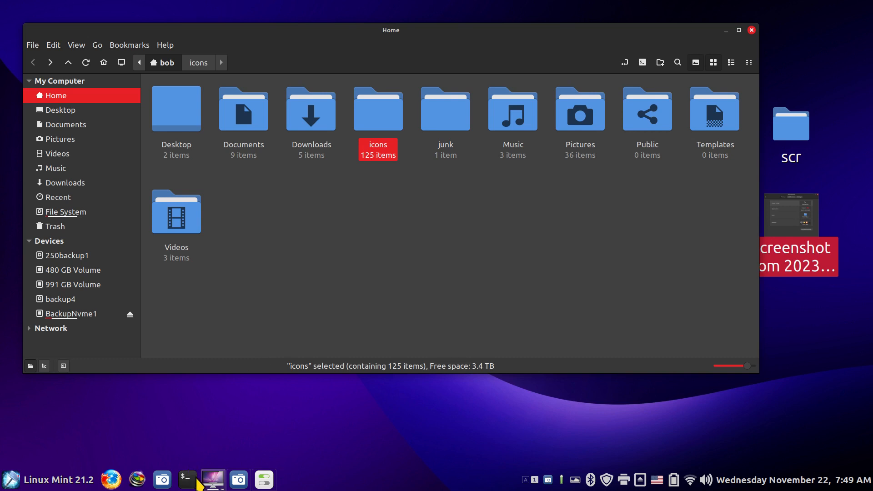
{"action": "mouse_move", "coordinate": [205, 482]}
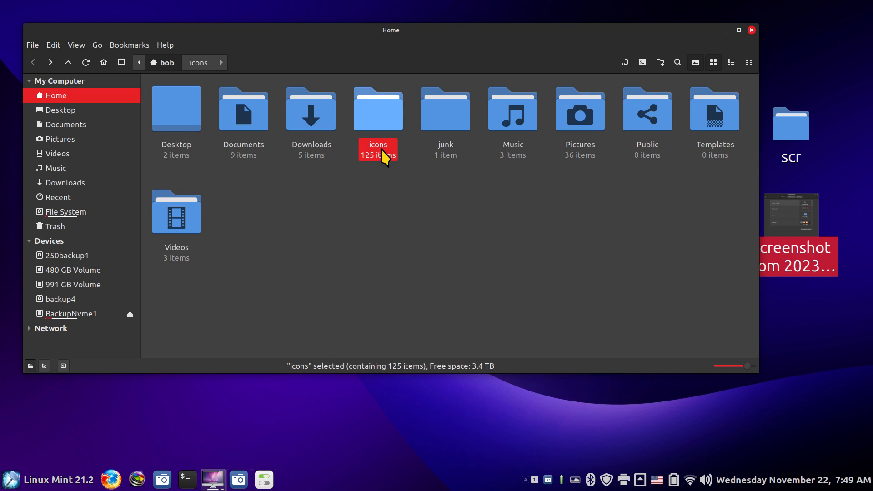
{"action": "left_click", "coordinate": [389, 231]}
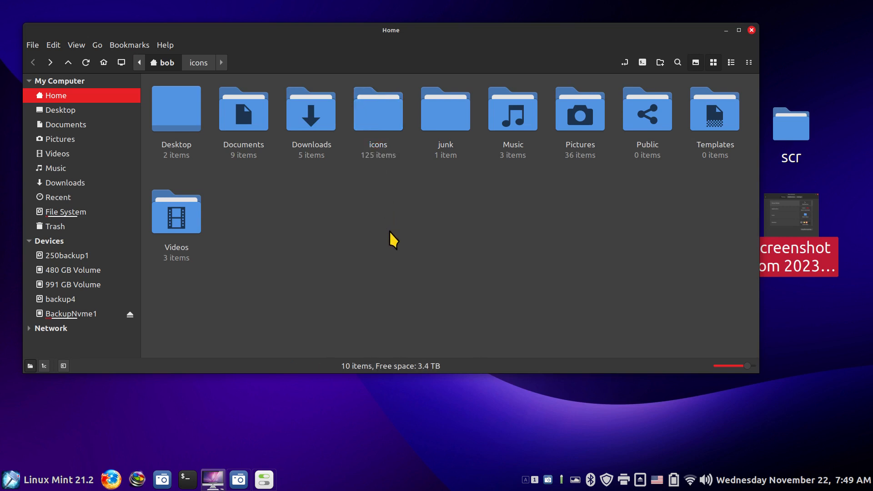
{"action": "key", "text": "ctrl+h"}
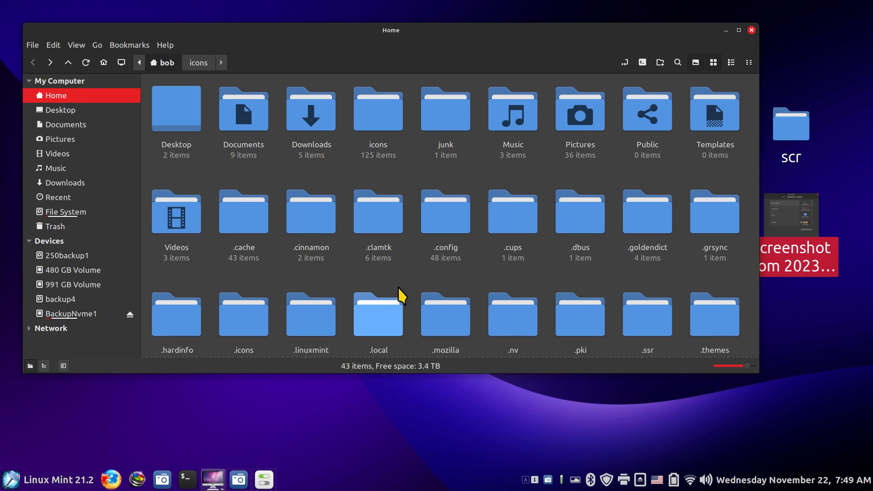
{"action": "scroll", "coordinate": [405, 293], "scroll_direction": "down", "scroll_amount": 1}
{"action": "left_click", "coordinate": [236, 299]}
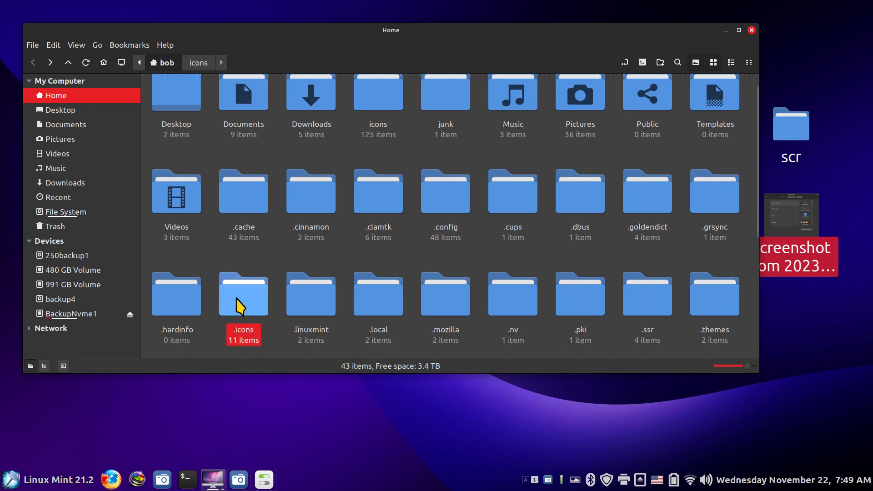
{"action": "double_click", "coordinate": [238, 300]}
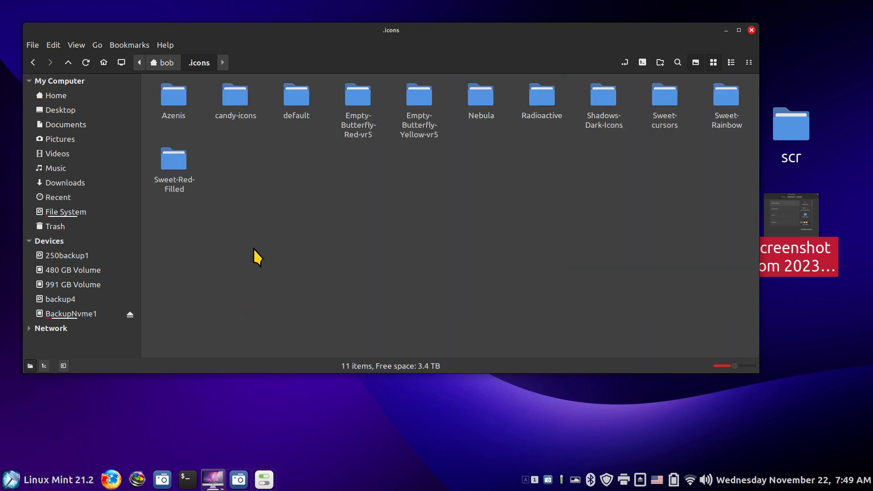
{"action": "left_click", "coordinate": [542, 110]}
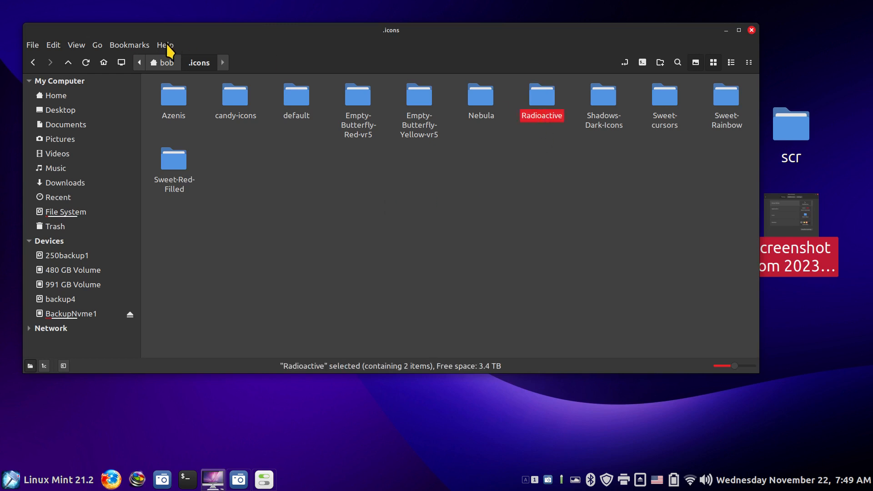
- Hide the hidden items in the home folder again, view the regular icons folder and close the file manager
{"action": "left_click", "coordinate": [159, 65]}
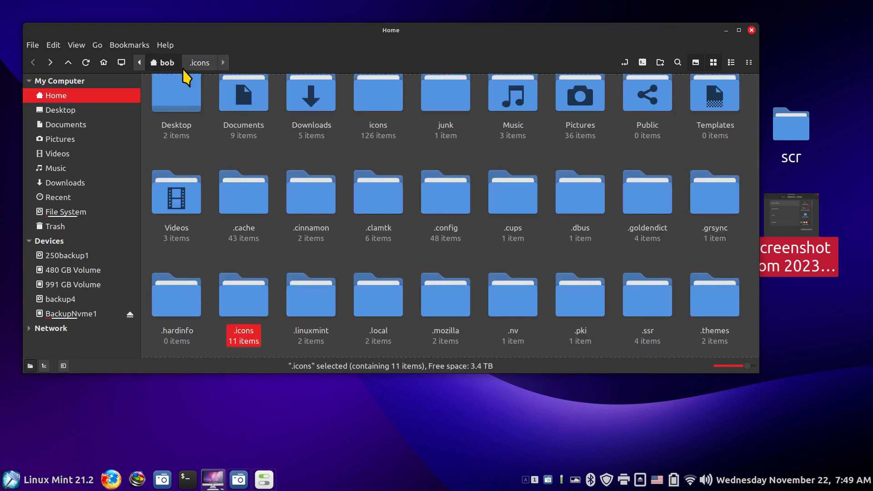
{"action": "left_click", "coordinate": [346, 157]}
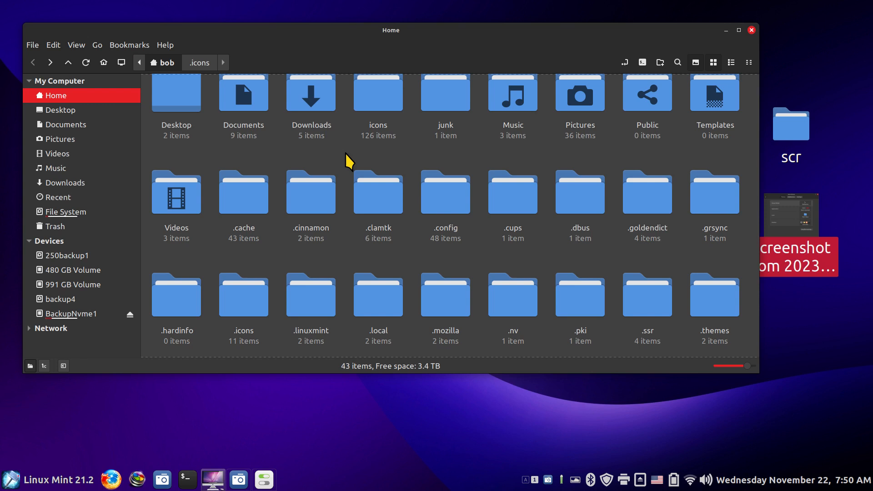
{"action": "key", "text": "ctrl+h"}
{"action": "double_click", "coordinate": [386, 119]}
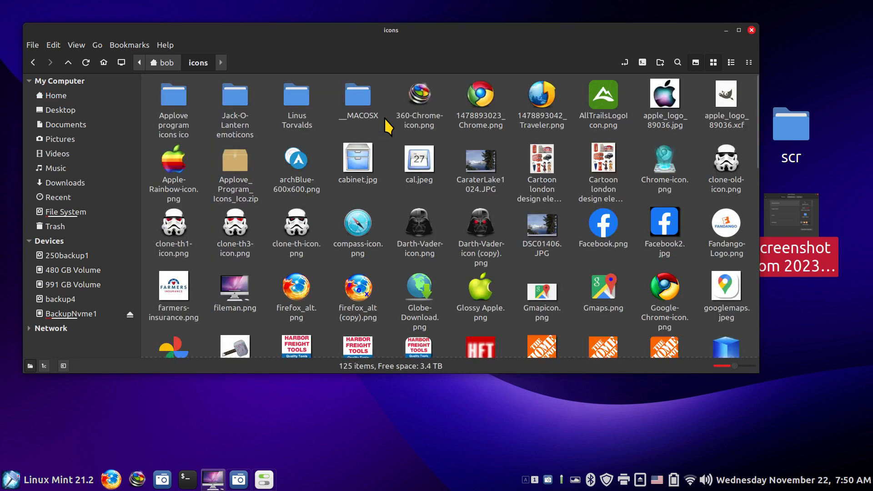
{"action": "left_click", "coordinate": [160, 61]}
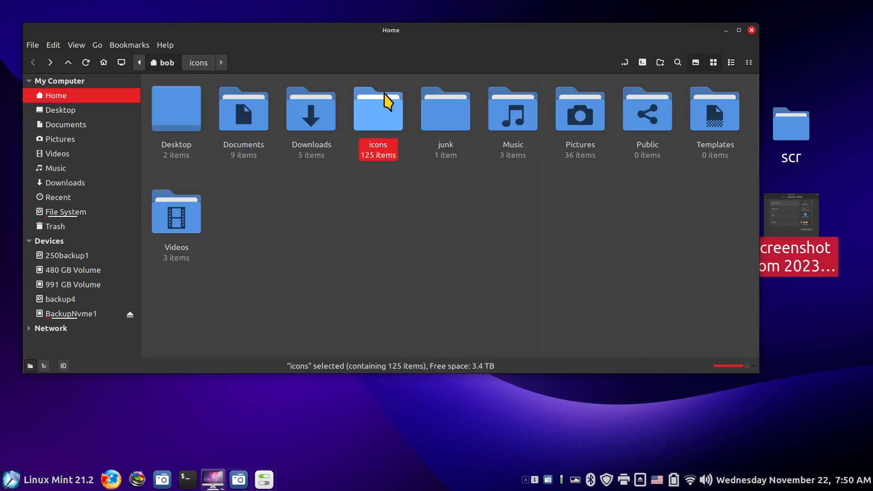
{"action": "left_click", "coordinate": [752, 30]}
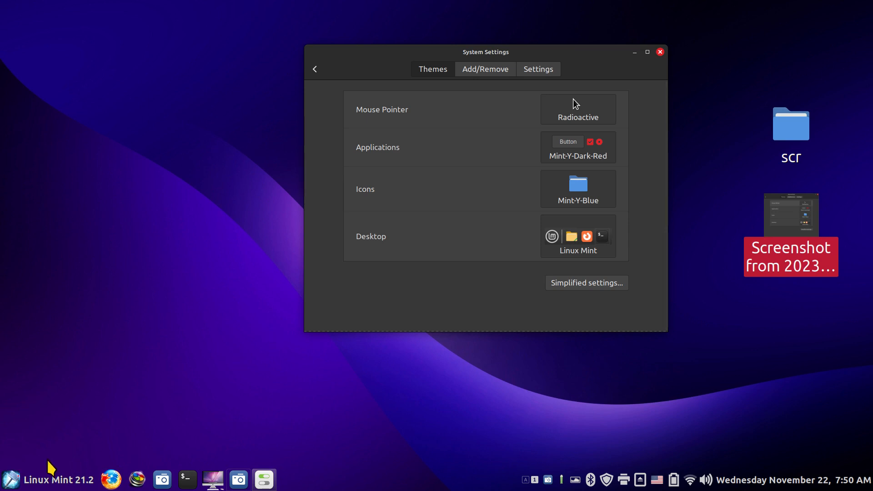
- Set the Applications theme to Mint-L-Darker-Purple, the Icons theme to Mint-X-Purple and the Desktop theme to Mint-L-Purple
{"action": "left_click", "coordinate": [571, 150]}
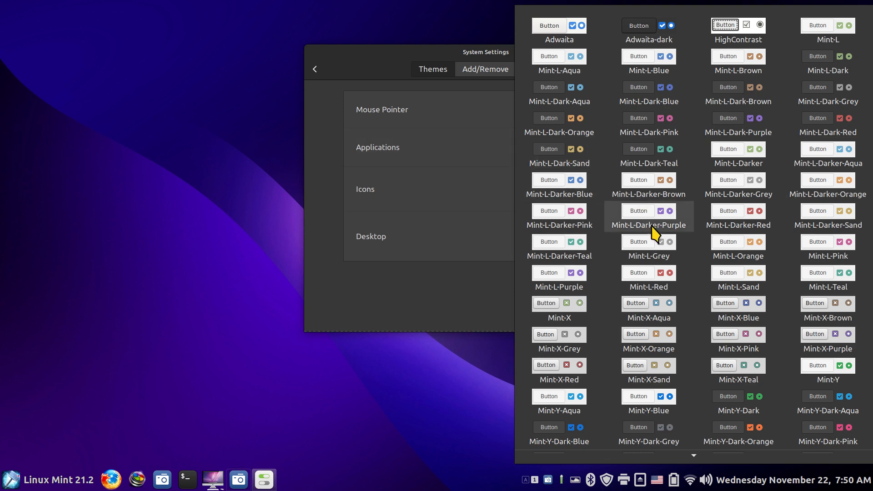
{"action": "left_click", "coordinate": [651, 226]}
{"action": "left_click", "coordinate": [575, 191]}
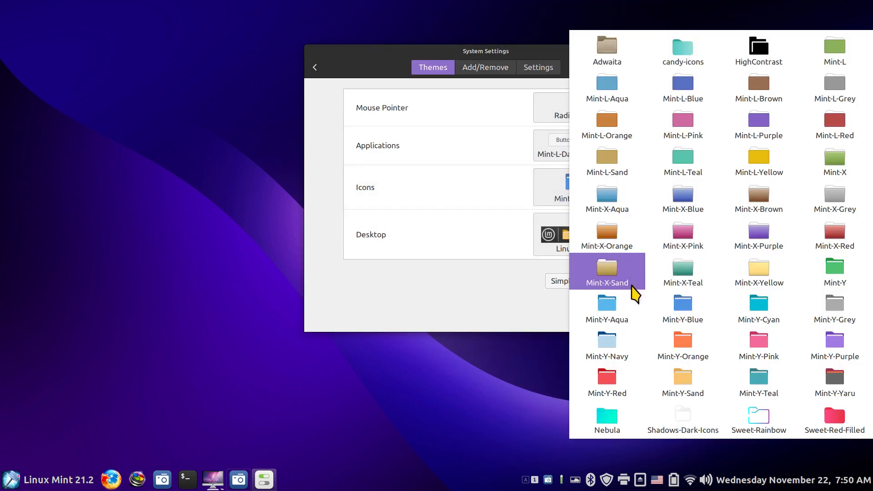
{"action": "left_click", "coordinate": [753, 237]}
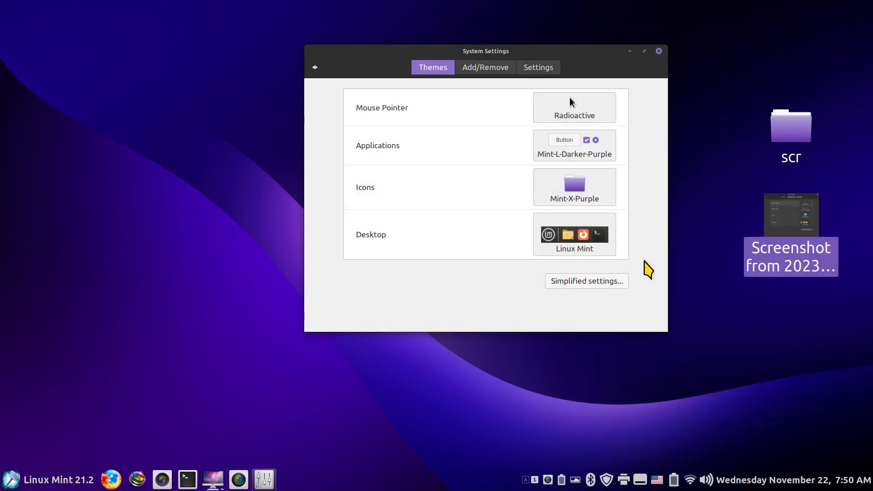
{"action": "left_click", "coordinate": [571, 248]}
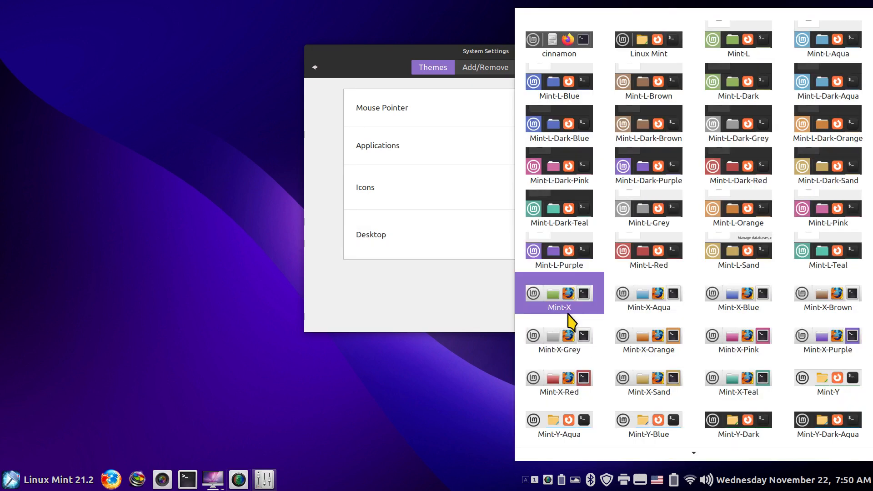
{"action": "left_click", "coordinate": [560, 252]}
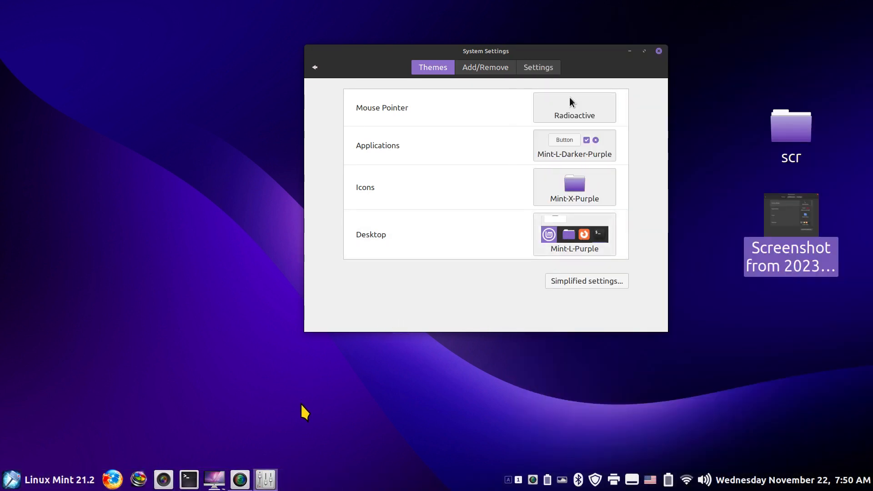
- Check the theme's look in the file manager, Chrome and Firefox, dismissing Chrome's ad privacy notice and closing each window
{"action": "left_click", "coordinate": [214, 480]}
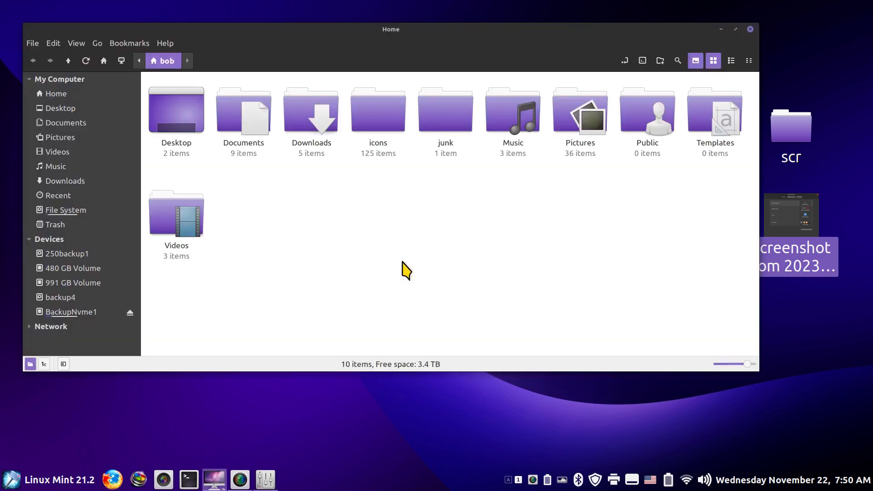
{"action": "left_click", "coordinate": [750, 29]}
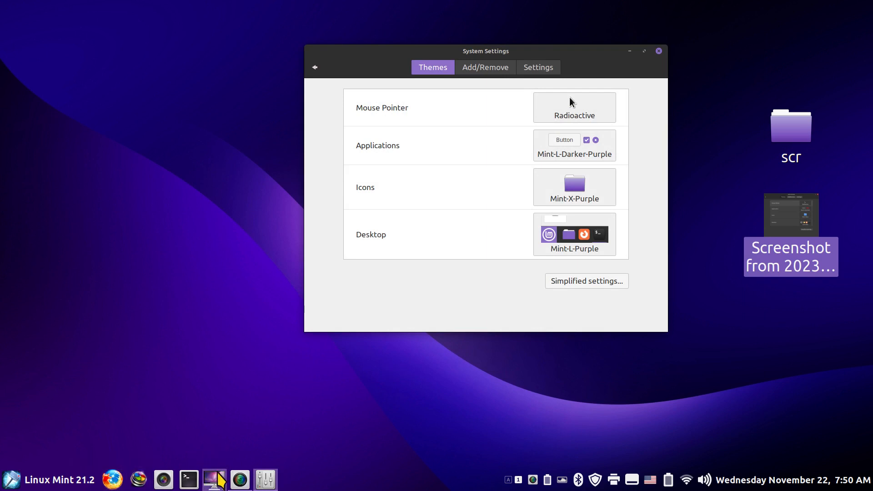
{"action": "left_click", "coordinate": [137, 481]}
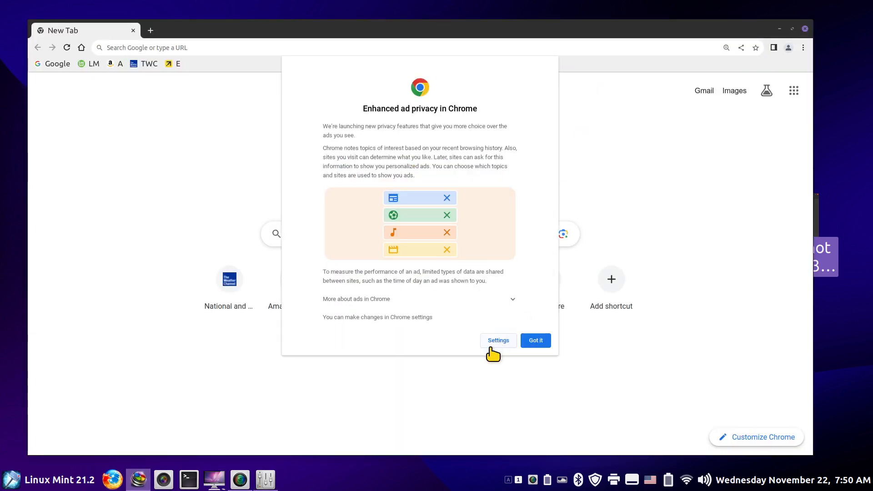
{"action": "left_click", "coordinate": [536, 342]}
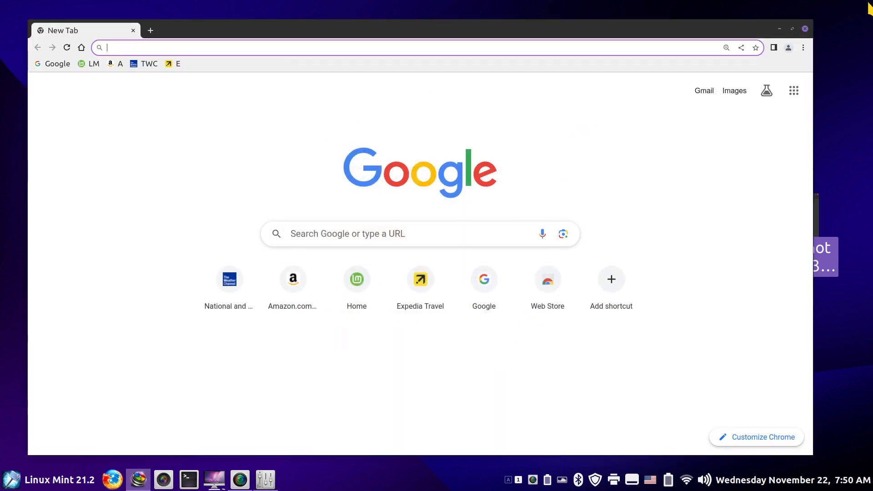
{"action": "left_click", "coordinate": [804, 29]}
{"action": "left_click", "coordinate": [112, 479]}
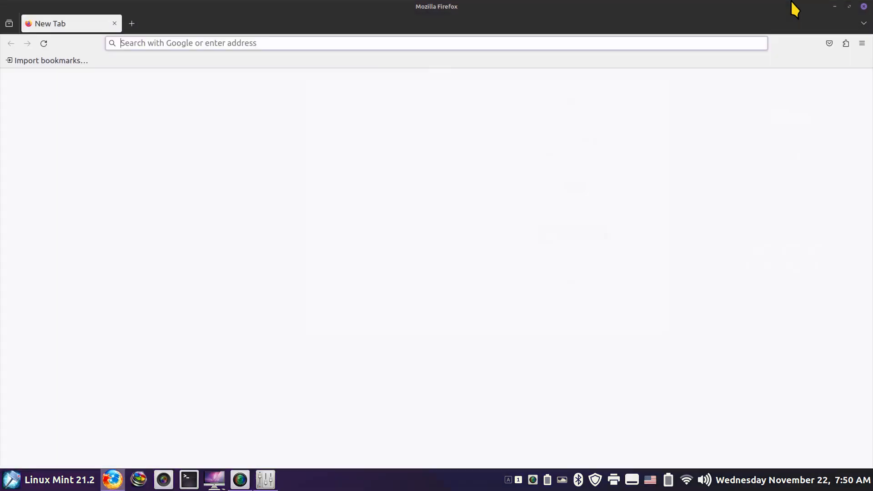
{"action": "left_click", "coordinate": [860, 8]}
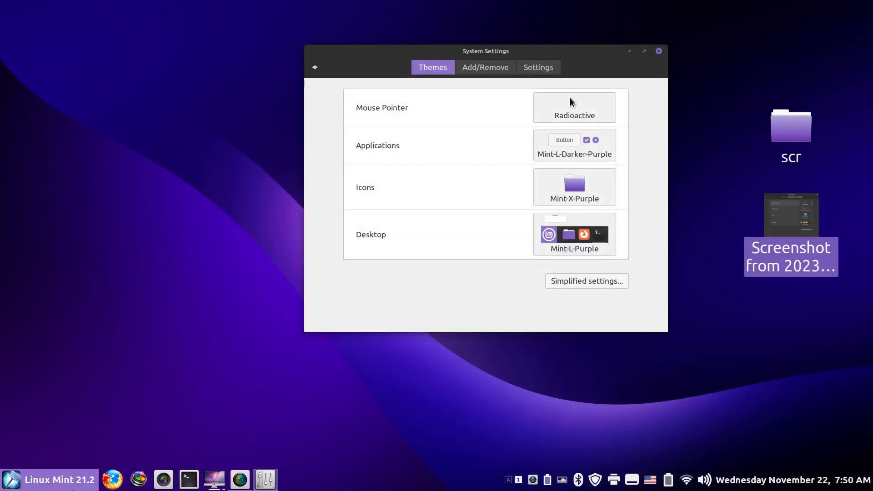
- Open and close Software Manager from the application menu, and view the menu's Internet category
{"action": "left_click", "coordinate": [12, 480]}
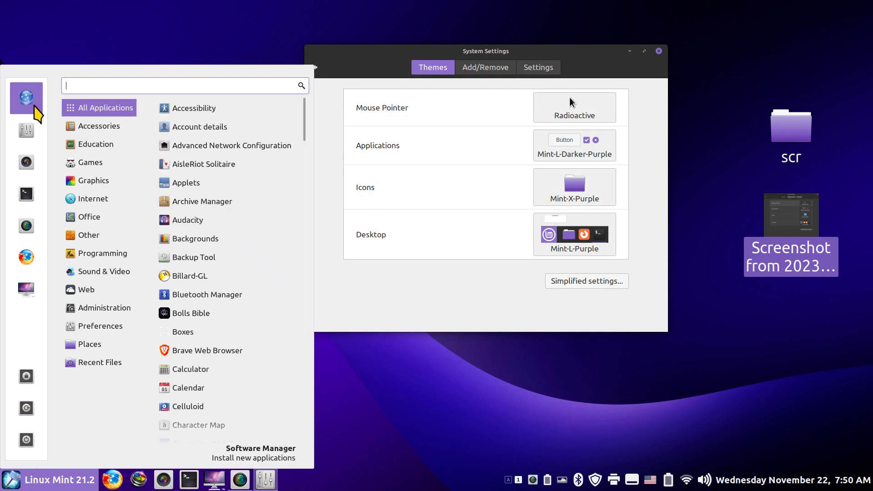
{"action": "key", "text": "Escape"}
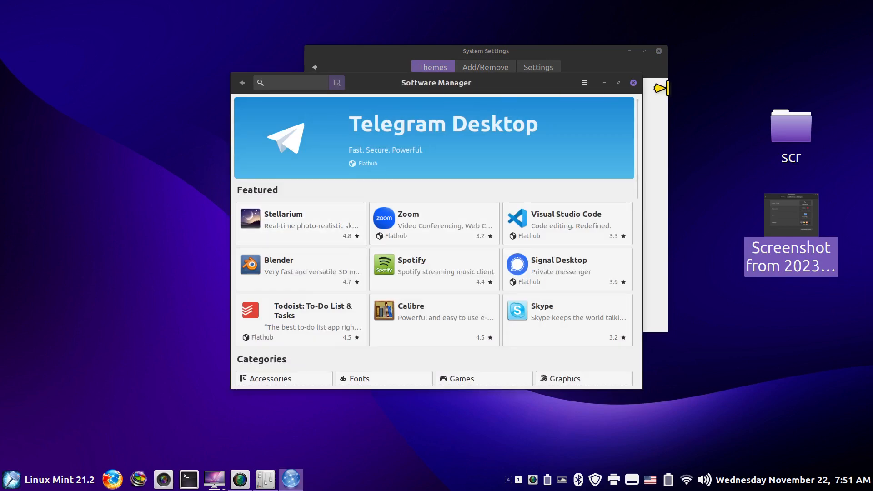
{"action": "left_click", "coordinate": [633, 83]}
{"action": "left_click", "coordinate": [66, 478]}
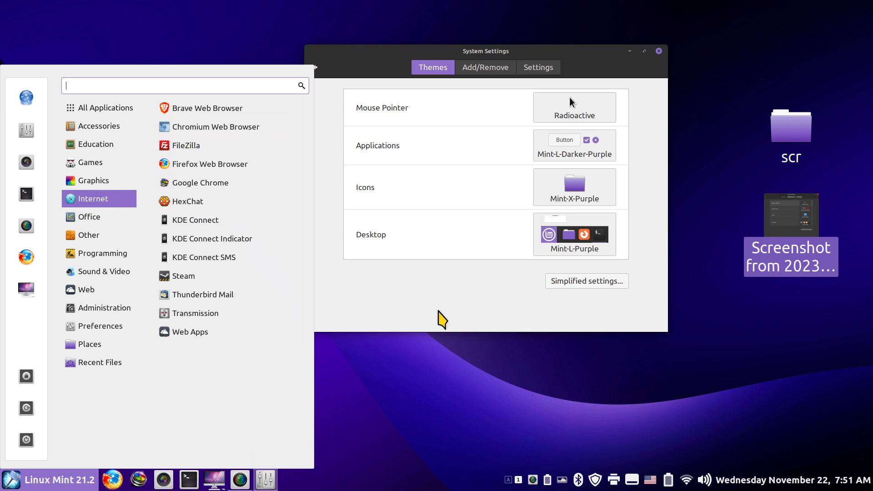
{"action": "left_click", "coordinate": [443, 323]}
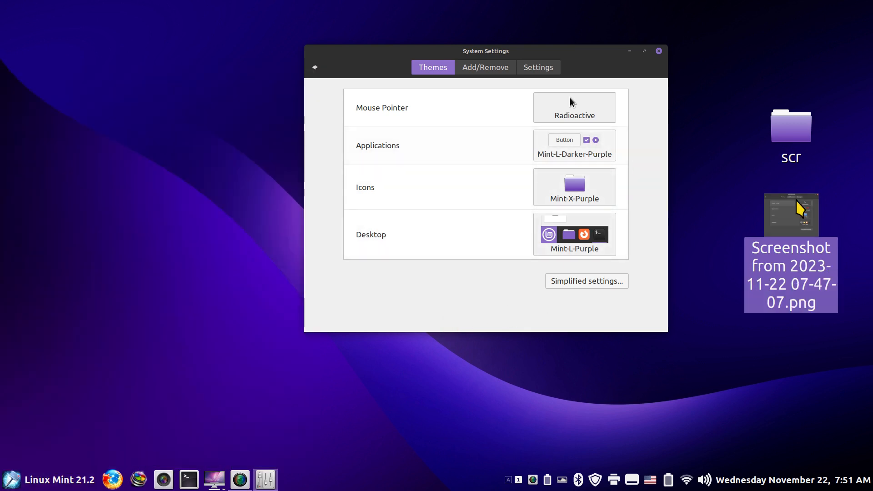
- Move the screenshot file on the desktop to the left of the System Settings window, and view its contents
{"action": "left_click_drag", "start_coordinate": [792, 220], "coordinate": [193, 129]}
{"action": "double_click", "coordinate": [193, 129]}
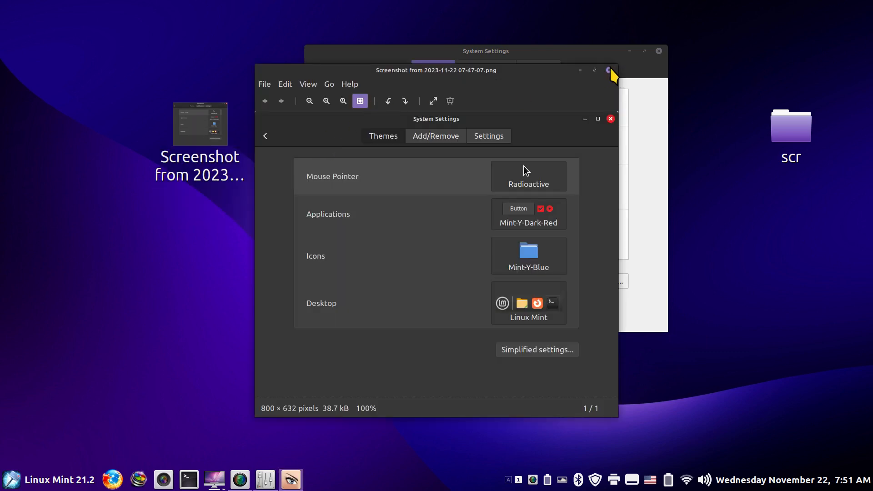
{"action": "left_click", "coordinate": [609, 71]}
- Examine the theme choices offered for Applications, Icons and Desktop without selecting a new one
{"action": "left_click", "coordinate": [578, 155]}
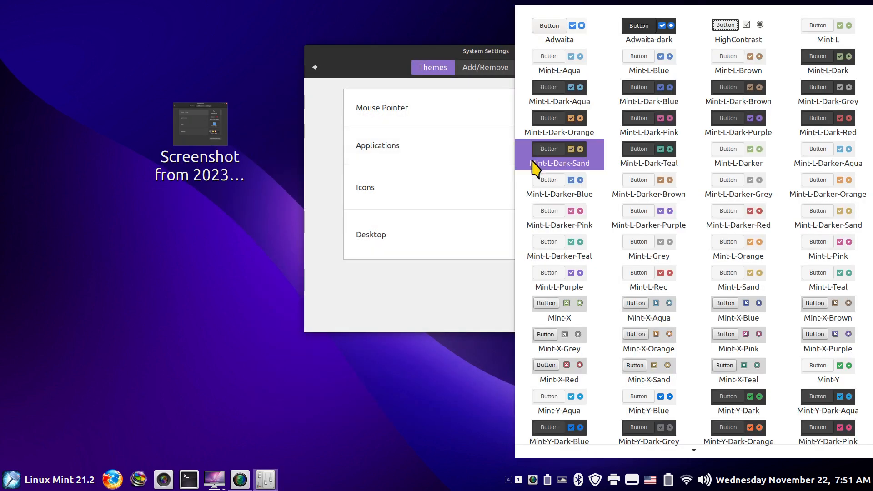
{"action": "left_click", "coordinate": [493, 185]}
{"action": "left_click", "coordinate": [571, 197]}
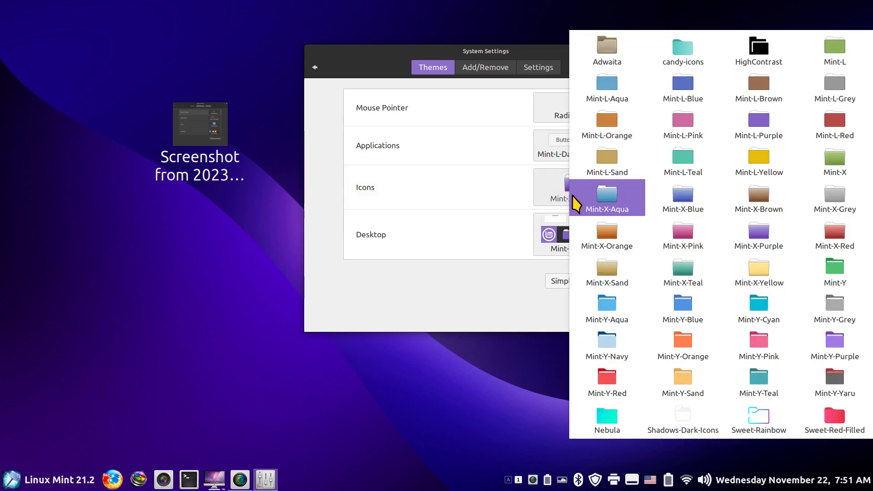
{"action": "left_click", "coordinate": [473, 197]}
{"action": "left_click", "coordinate": [552, 238]}
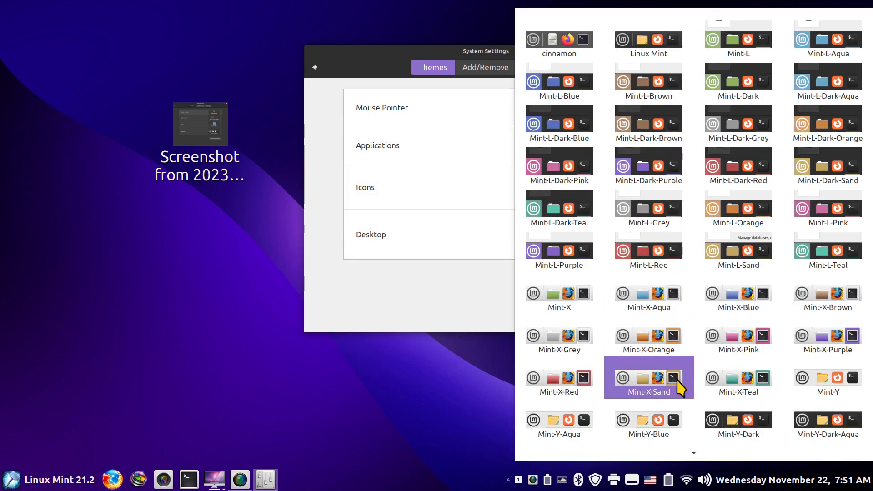
{"action": "scroll", "coordinate": [662, 388], "scroll_direction": "down", "scroll_amount": 5}
{"action": "left_click", "coordinate": [448, 295]}
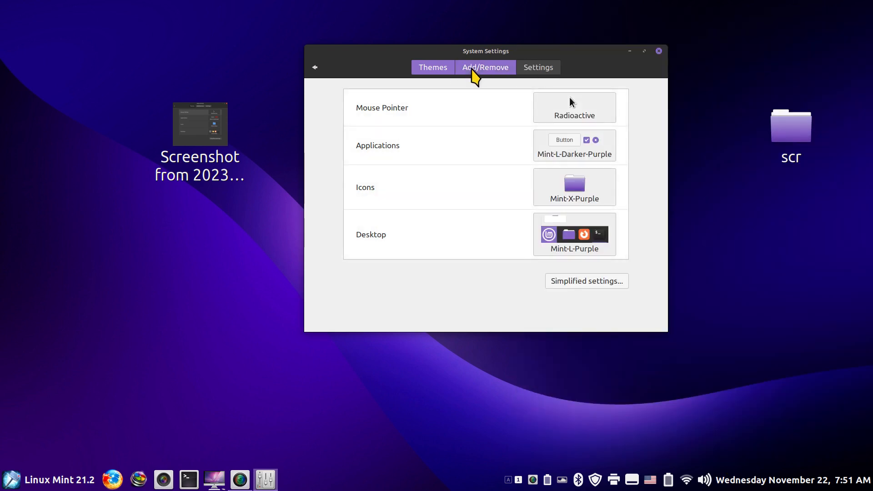
- View the downloadable themes, and reopen the screenshot from the desktop over the current theme settings
{"action": "left_click", "coordinate": [473, 73]}
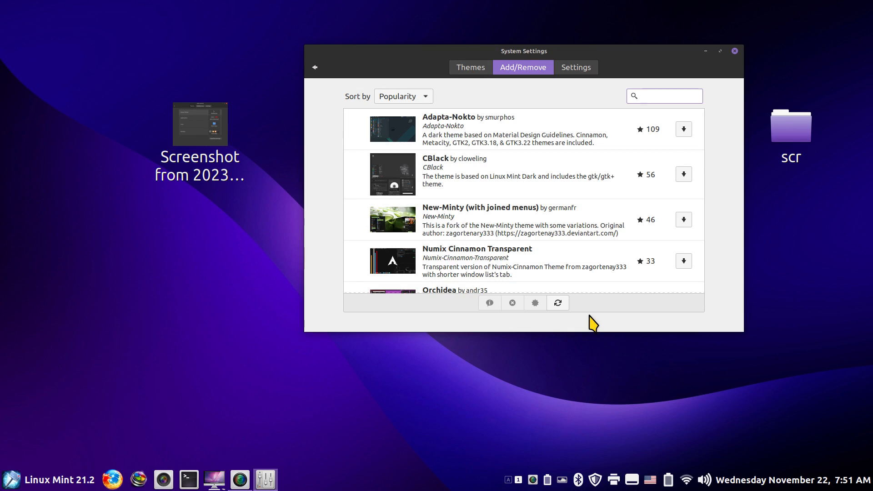
{"action": "left_click", "coordinate": [469, 72]}
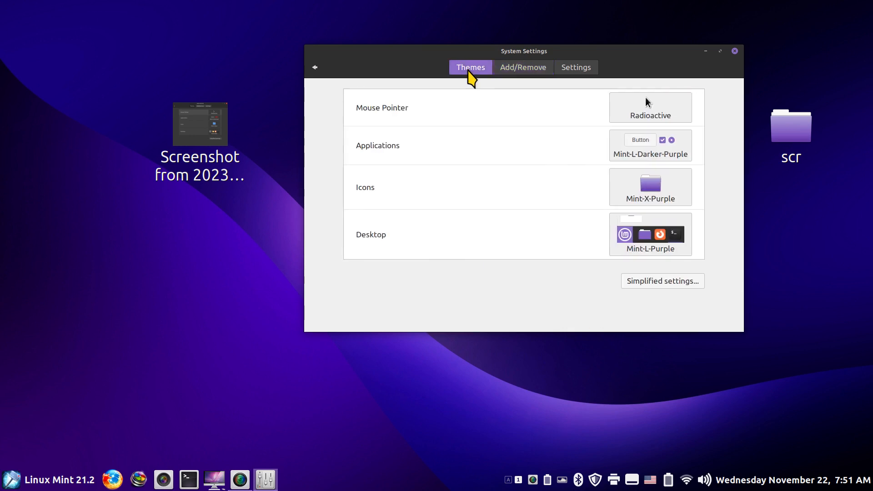
{"action": "double_click", "coordinate": [200, 136]}
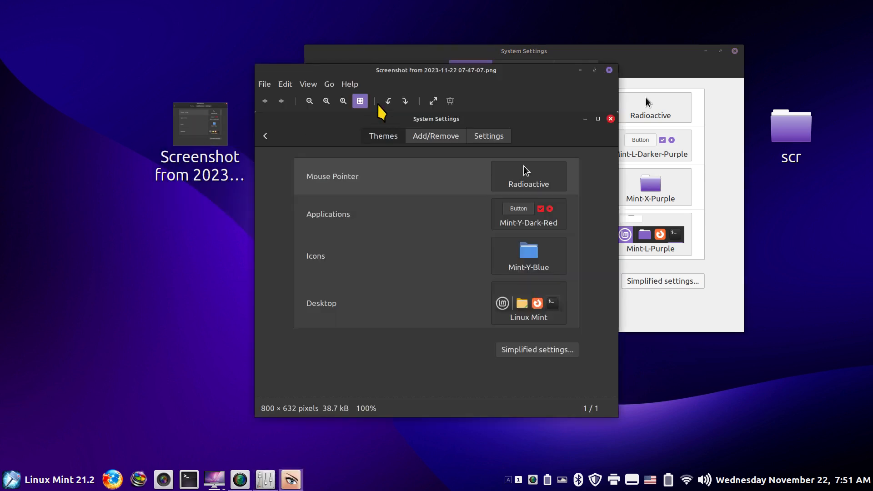
- Arrange the screenshot viewer and the System Settings window side by side so both theme lists can be compared
{"action": "left_click_drag", "start_coordinate": [389, 70], "coordinate": [135, 48]}
{"action": "left_click", "coordinate": [418, 68]}
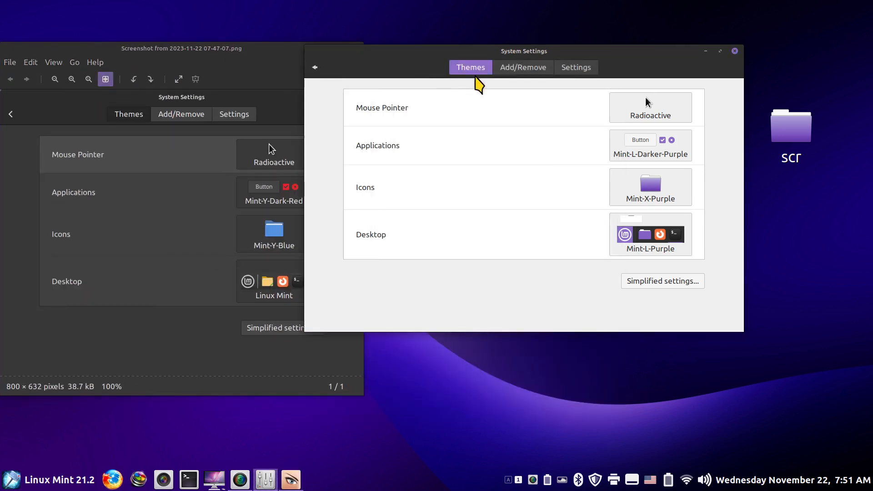
{"action": "left_click_drag", "start_coordinate": [408, 60], "coordinate": [480, 95]}
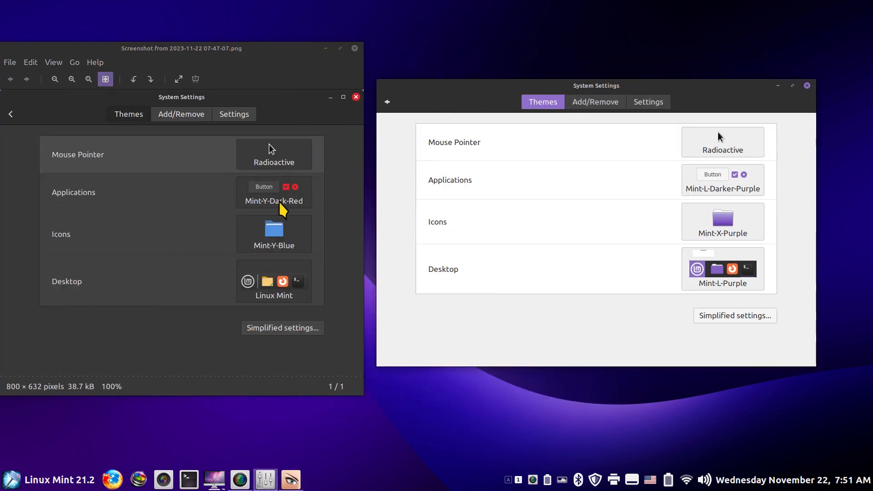
- Set the Applications theme to Mint-Y-Dark-Red to match the screenshot
{"action": "left_click", "coordinate": [744, 184]}
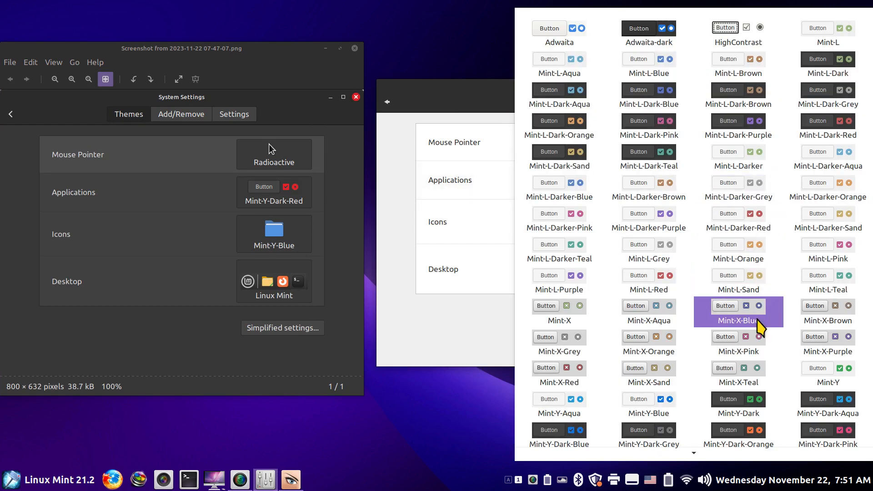
{"action": "scroll", "coordinate": [730, 374], "scroll_direction": "down", "scroll_amount": 3}
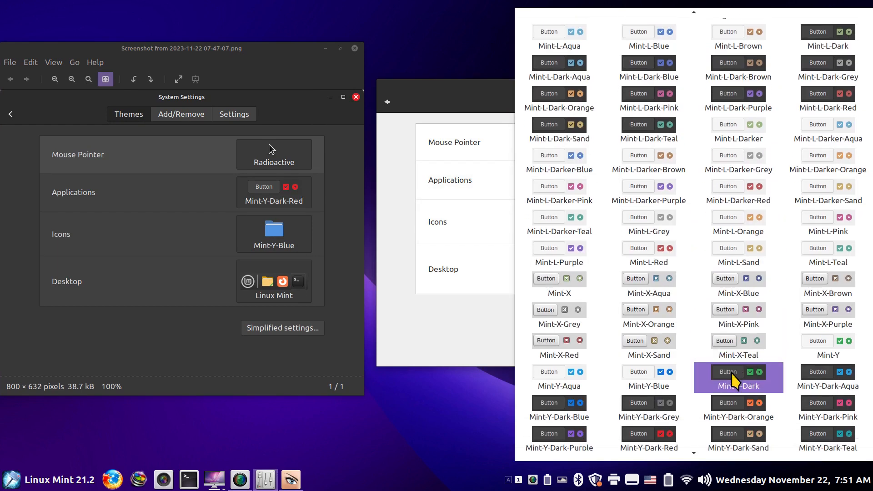
{"action": "left_click", "coordinate": [641, 425]}
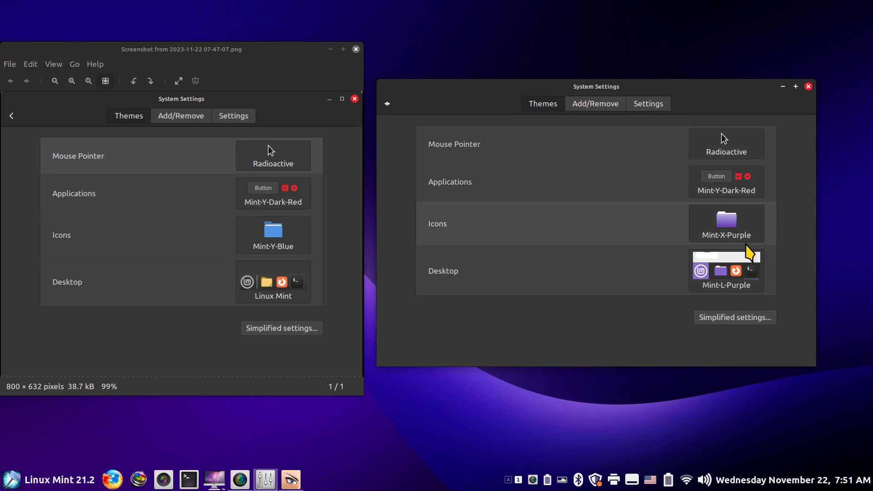
- Set the Icons theme to Mint-Y-Blue and the Desktop theme to Linux Mint, closing the screenshot
{"action": "left_click", "coordinate": [726, 230]}
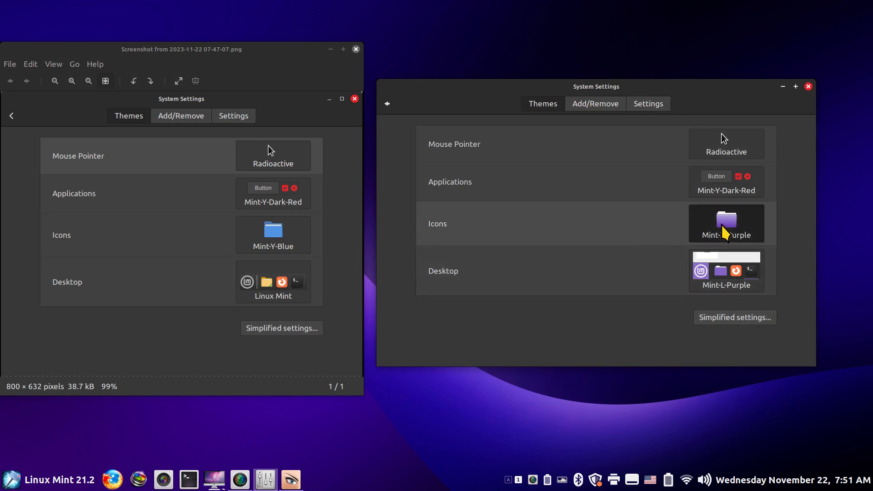
{"action": "left_click", "coordinate": [680, 309]}
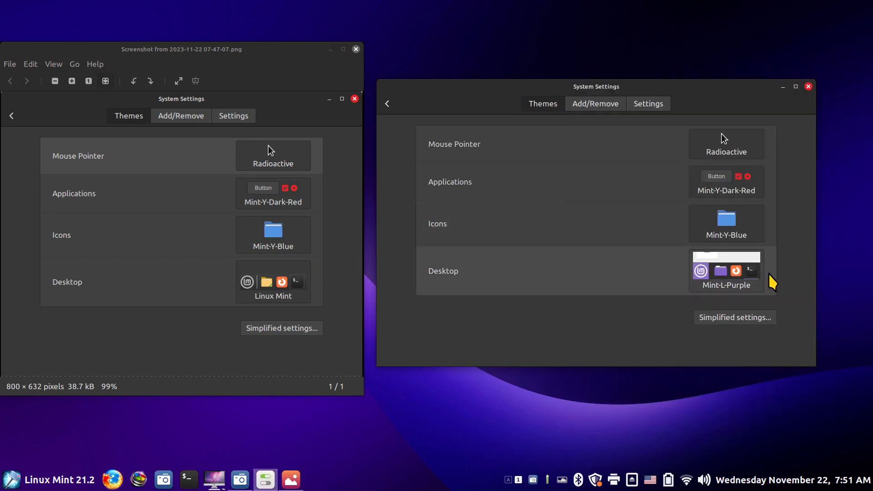
{"action": "left_click", "coordinate": [726, 271]}
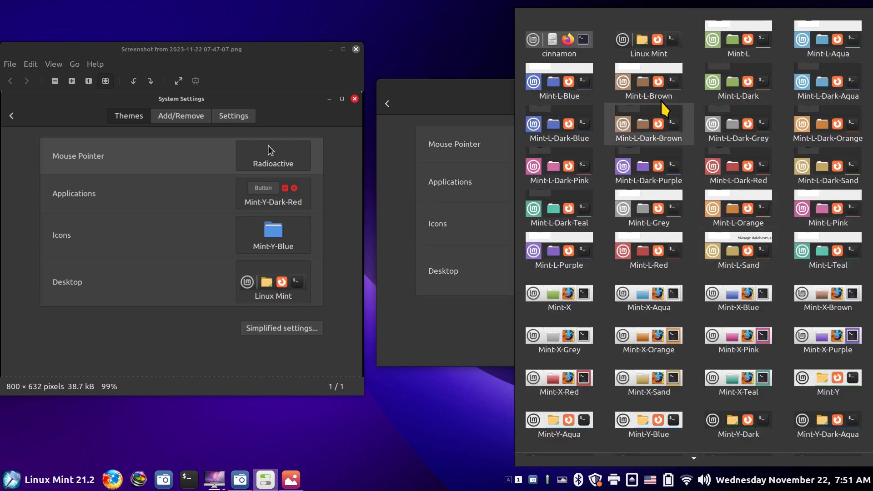
{"action": "left_click", "coordinate": [642, 48]}
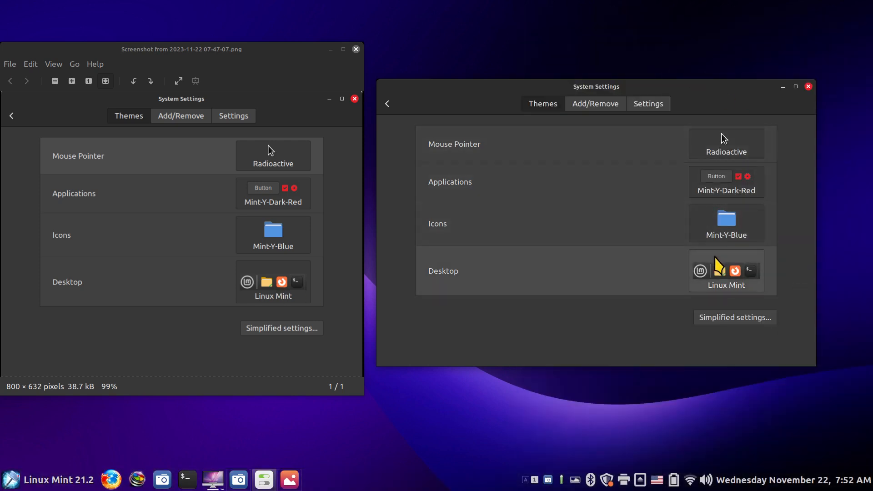
{"action": "left_click", "coordinate": [356, 49]}
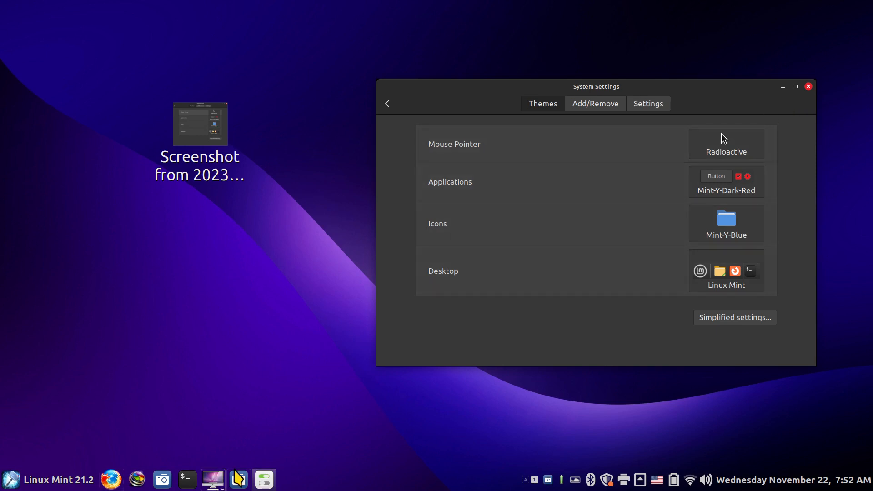
- View the home folder's icons and close it, and move the screenshot file into the scr folder on the desktop
{"action": "left_click", "coordinate": [236, 475]}
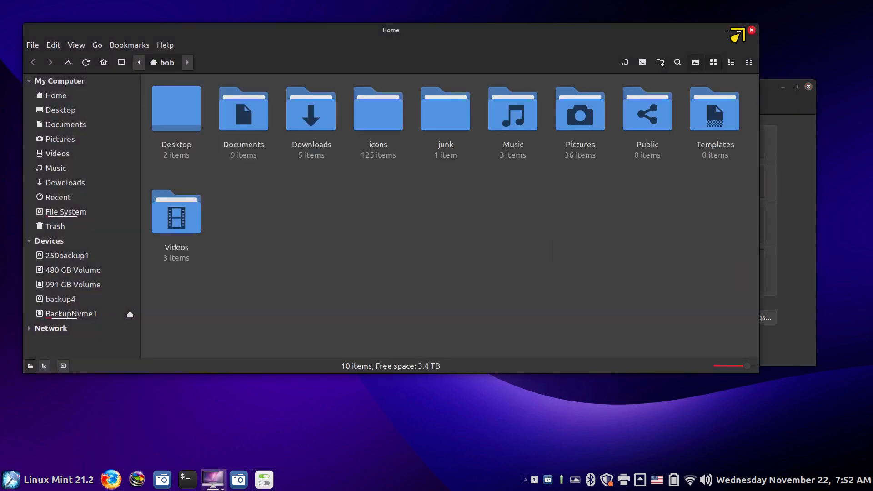
{"action": "left_click", "coordinate": [751, 30]}
{"action": "left_click_drag", "start_coordinate": [716, 102], "coordinate": [571, 153]}
{"action": "left_click_drag", "start_coordinate": [201, 122], "coordinate": [787, 127]}
- View the properties of the screenshot file inside the scr folder, and close the folder
{"action": "double_click", "coordinate": [789, 127]}
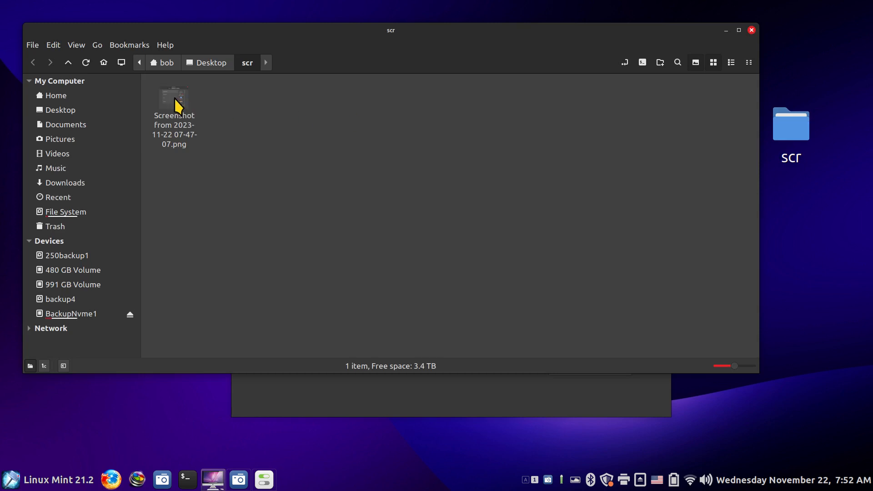
{"action": "right_click", "coordinate": [176, 100]}
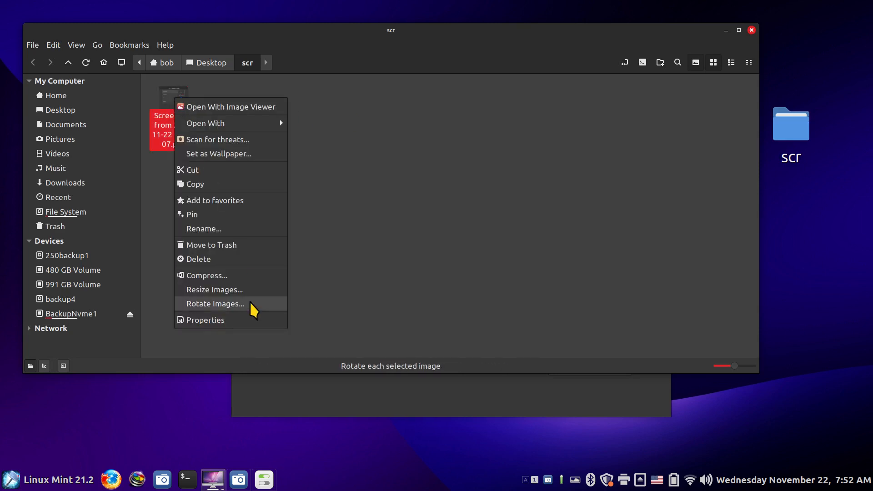
{"action": "left_click", "coordinate": [246, 320]}
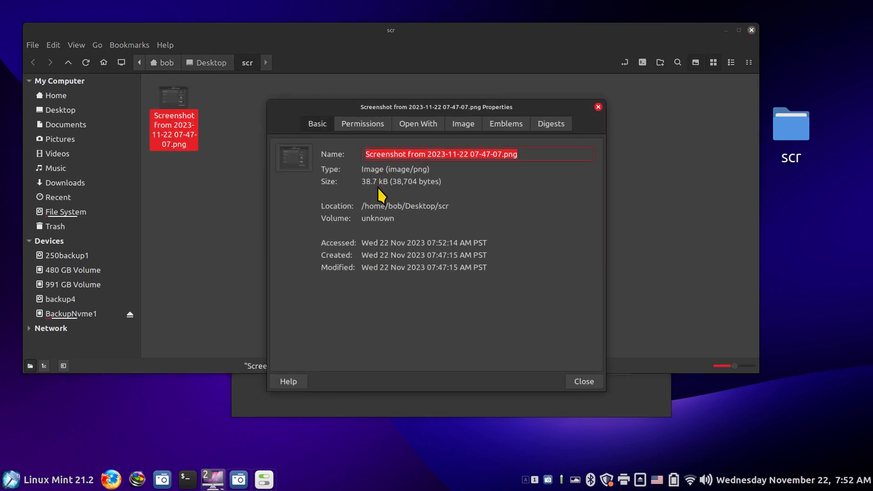
{"action": "left_click", "coordinate": [598, 107]}
{"action": "left_click", "coordinate": [751, 30]}
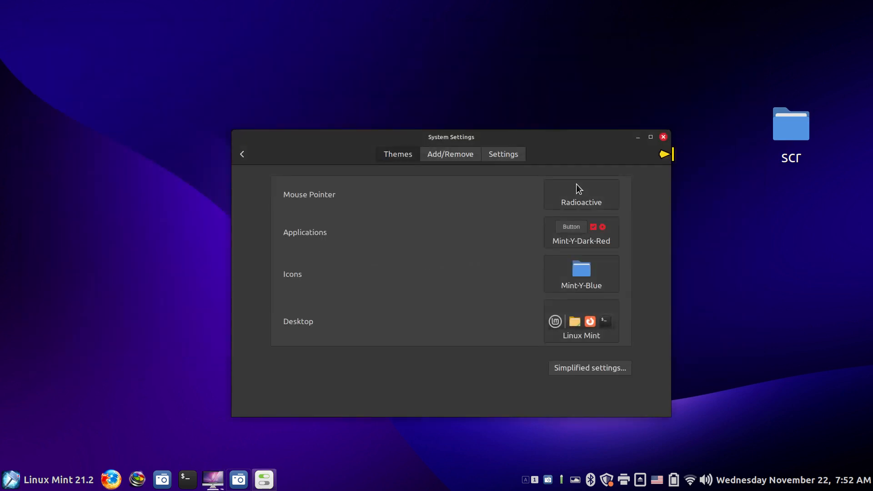
- Reposition System Settings, view the downloadable themes again, and close the settings window
{"action": "left_click_drag", "start_coordinate": [591, 145], "coordinate": [623, 74]}
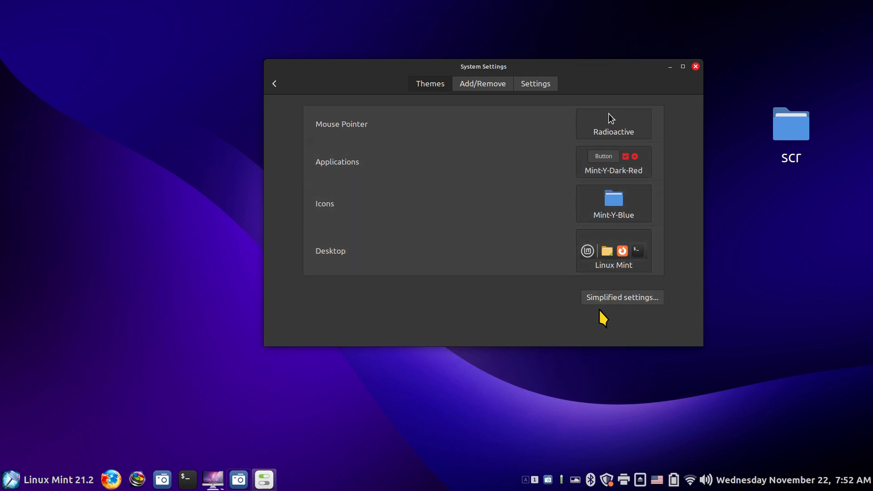
{"action": "left_click", "coordinate": [470, 86]}
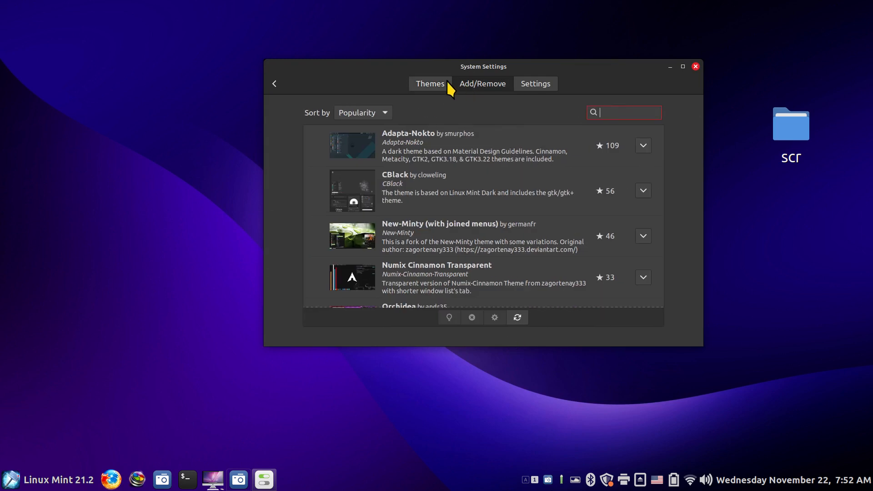
{"action": "left_click", "coordinate": [432, 86]}
{"action": "left_click", "coordinate": [276, 86]}
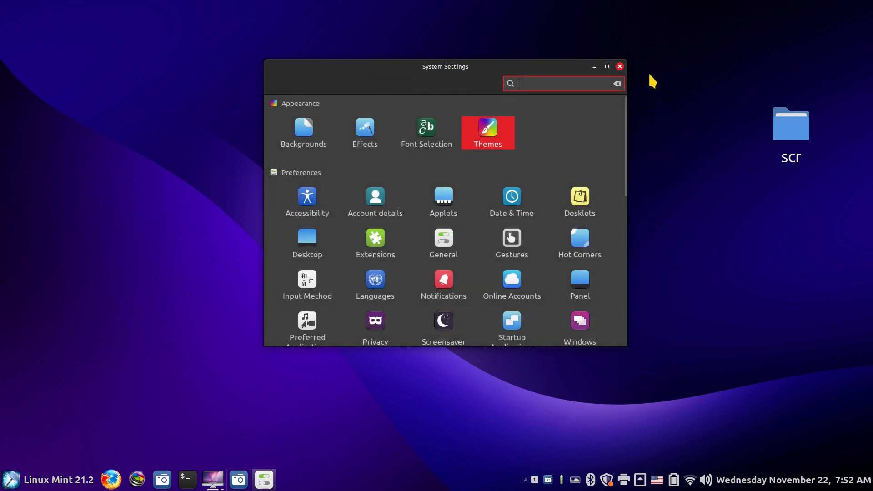
{"action": "left_click", "coordinate": [620, 66]}
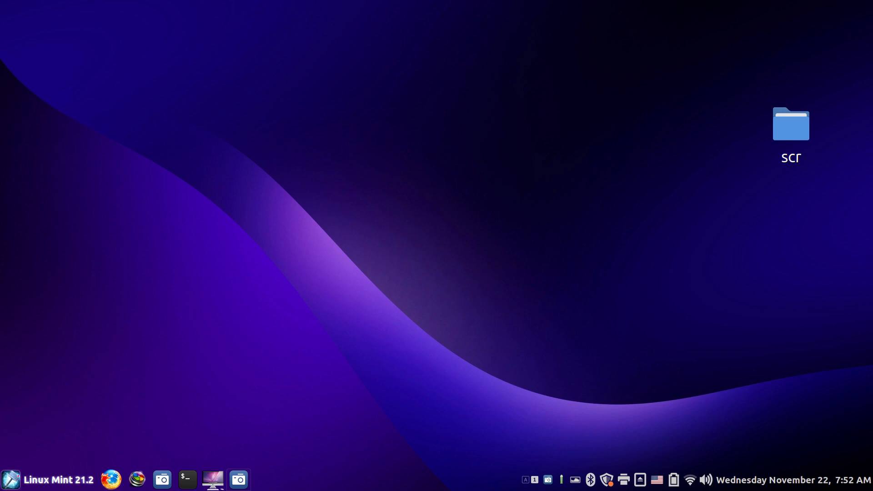
- Change the application menu's custom icon to linuxmint-logo-ring-symbolic from the Linux Mint icon category
{"action": "right_click", "coordinate": [12, 485]}
{"action": "left_click", "coordinate": [50, 438]}
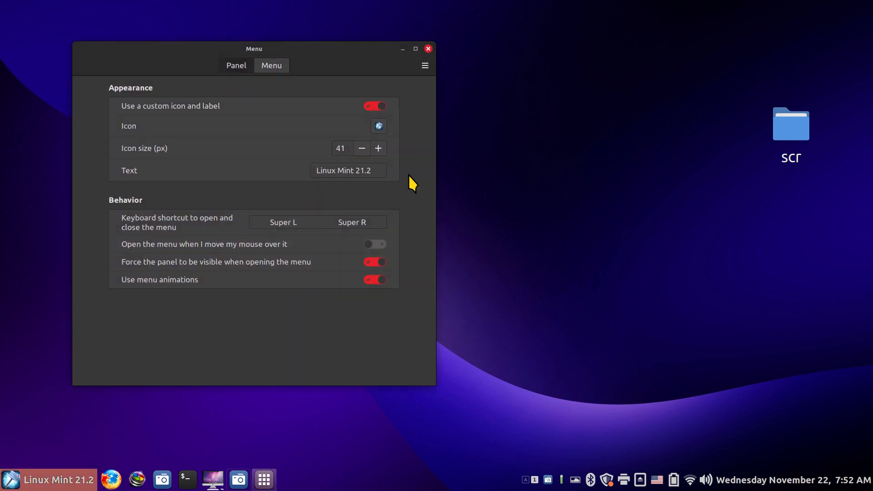
{"action": "left_click", "coordinate": [379, 126]}
{"action": "scroll", "coordinate": [370, 187], "scroll_direction": "down", "scroll_amount": 2}
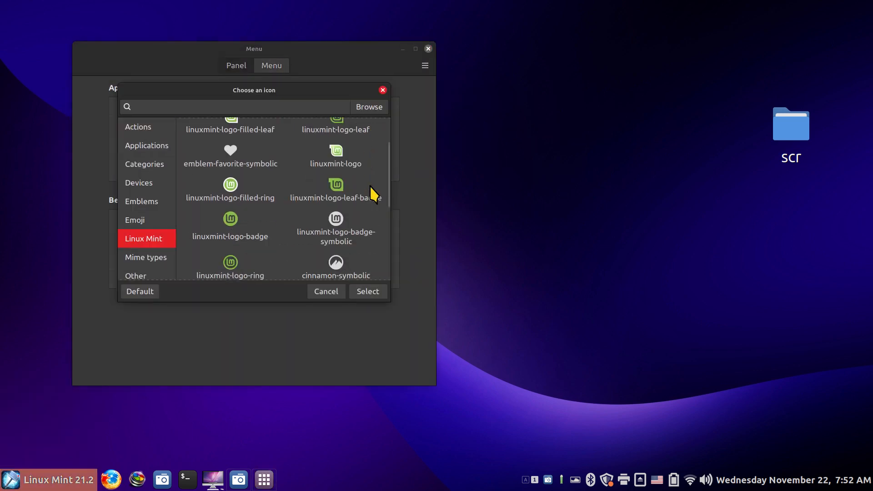
{"action": "scroll", "coordinate": [369, 196], "scroll_direction": "down", "scroll_amount": 4}
{"action": "left_click", "coordinate": [338, 239]}
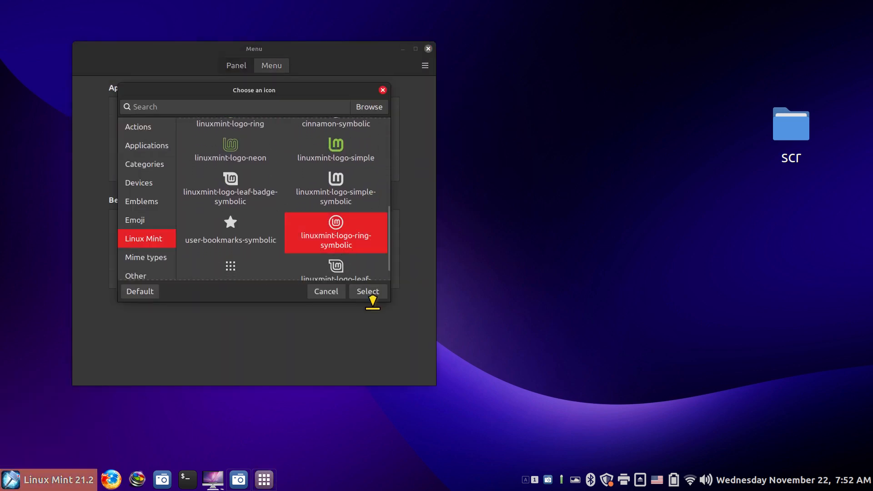
{"action": "left_click", "coordinate": [364, 292]}
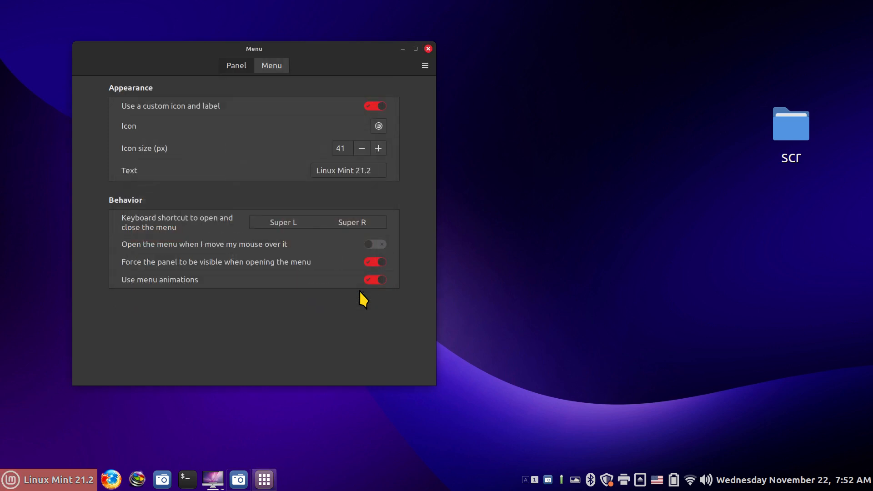
- Clear the application menu's custom label text and close its configuration window
{"action": "left_click", "coordinate": [377, 170]}
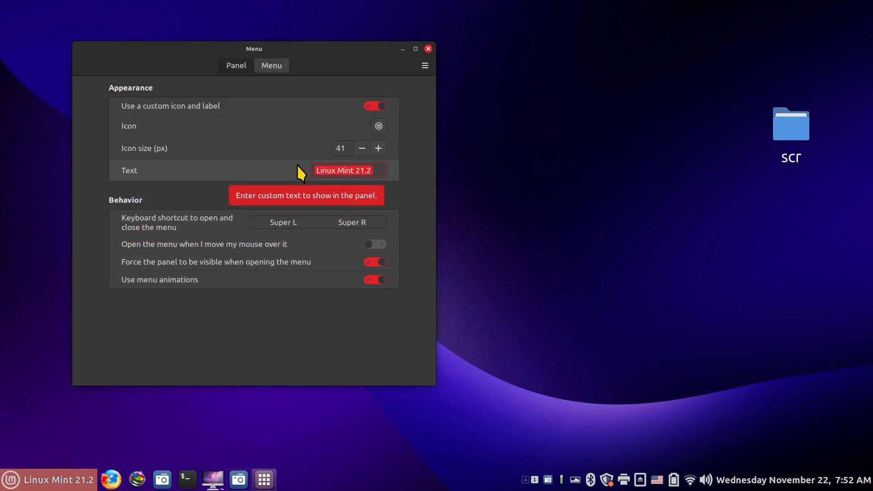
{"action": "key", "text": "BackSpace"}
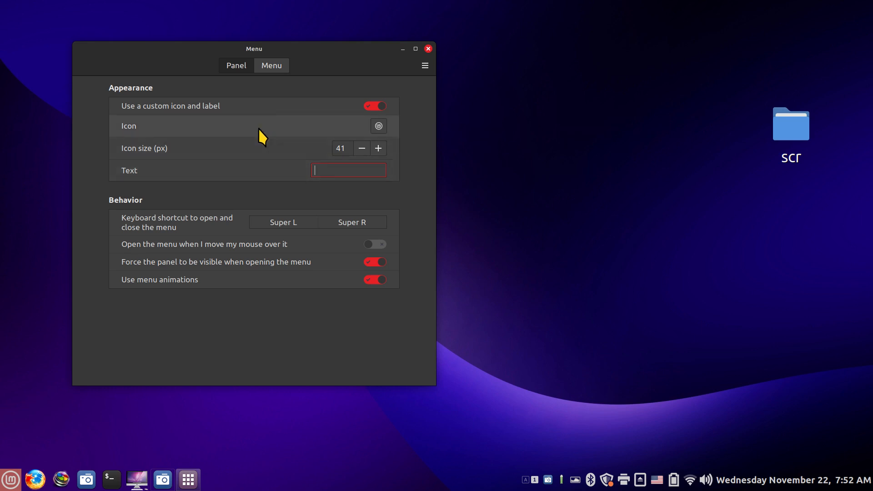
{"action": "left_click", "coordinate": [429, 48]}
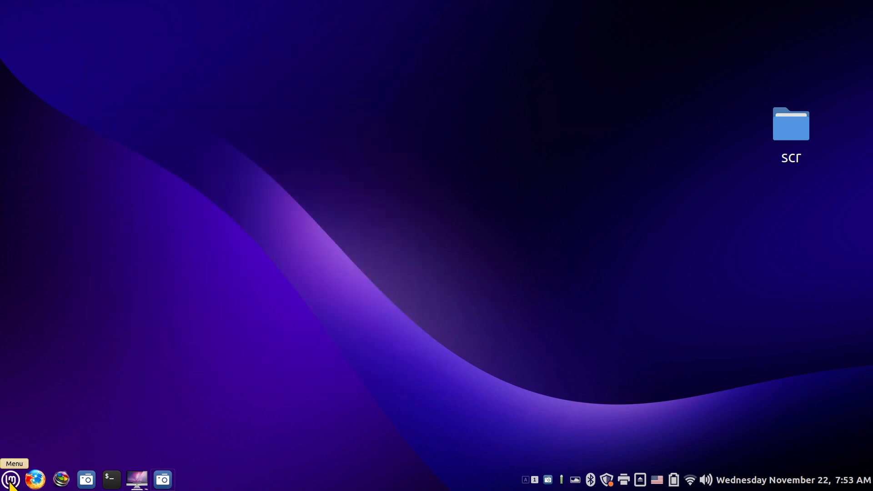
- Try the Singapore wallpaper from the Vanessa backgrounds, and switch the desktop background back to Purple
{"action": "right_click", "coordinate": [427, 135]}
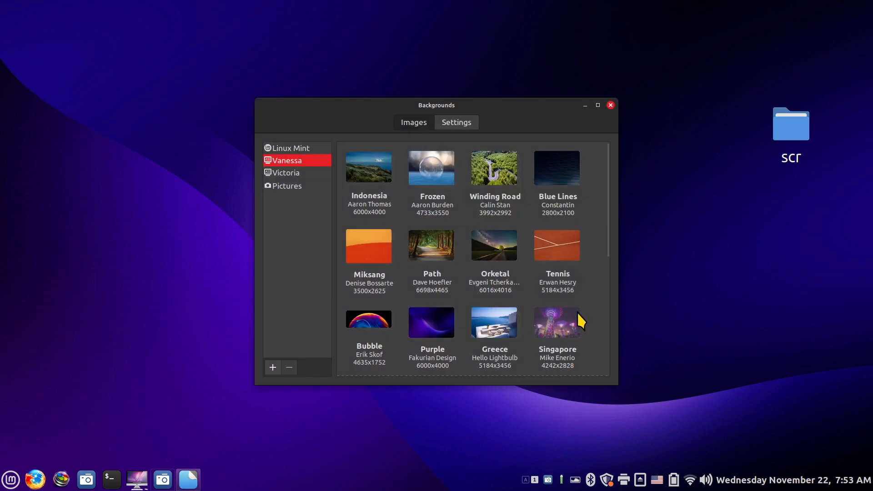
{"action": "left_click", "coordinate": [567, 327]}
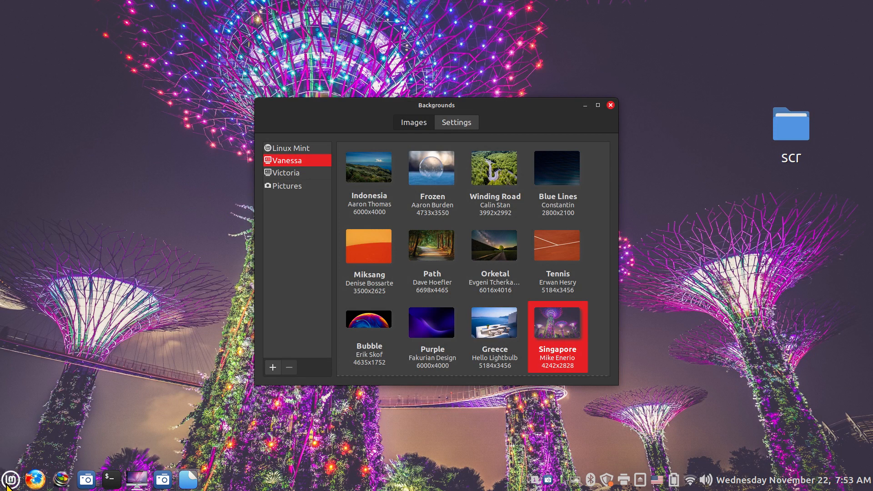
{"action": "left_click", "coordinate": [431, 329]}
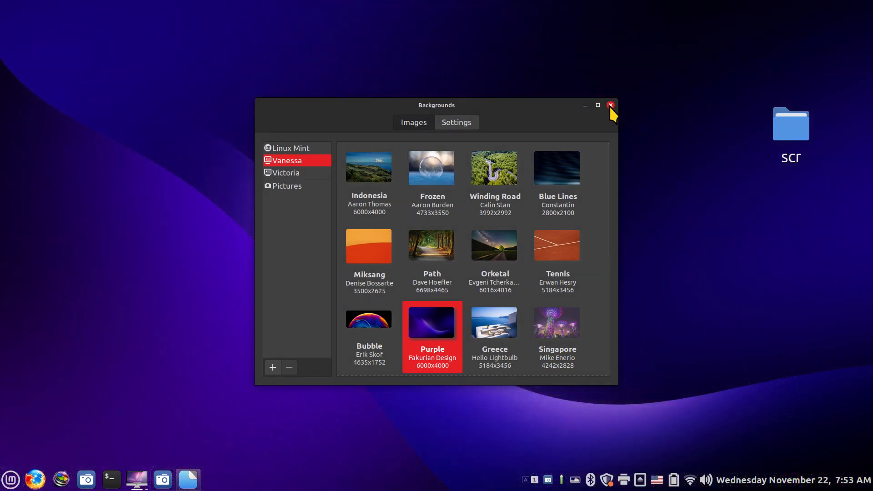
{"action": "left_click", "coordinate": [609, 105]}
- Disable the Transparent panels extension in the system's extension settings, and close the window
{"action": "right_click", "coordinate": [400, 480]}
{"action": "left_click", "coordinate": [414, 453]}
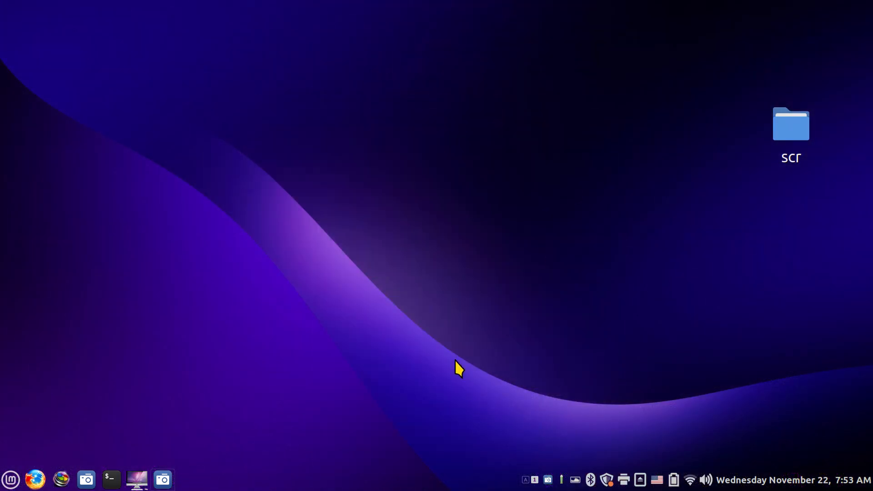
{"action": "left_click", "coordinate": [367, 279]}
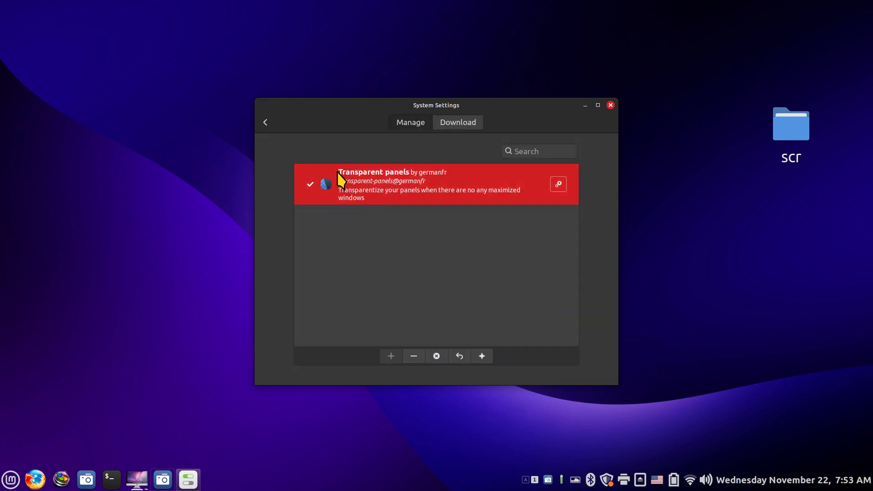
{"action": "left_click", "coordinate": [414, 356]}
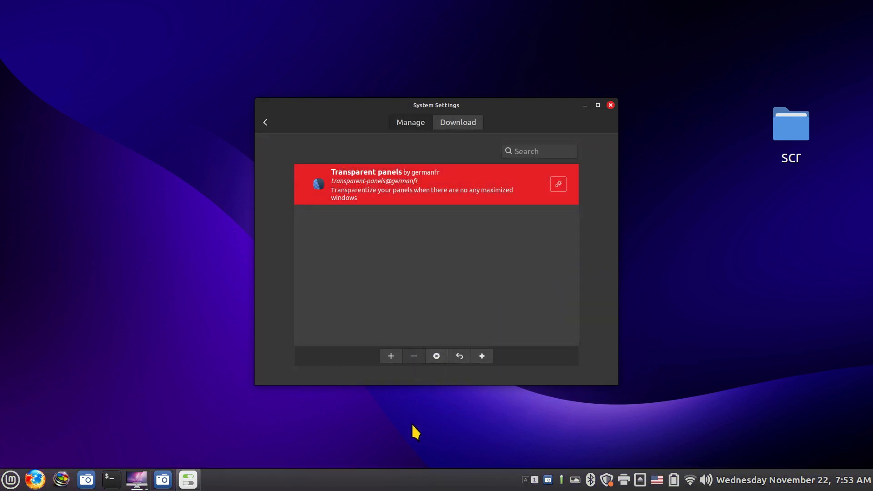
{"action": "left_click", "coordinate": [611, 105]}
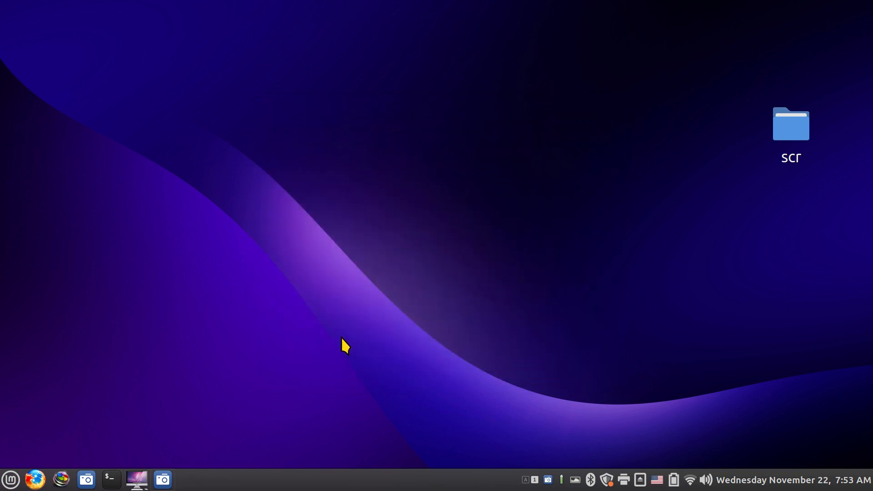
- View the pending updates in Update Manager and close it without installing
{"action": "left_click", "coordinate": [607, 480]}
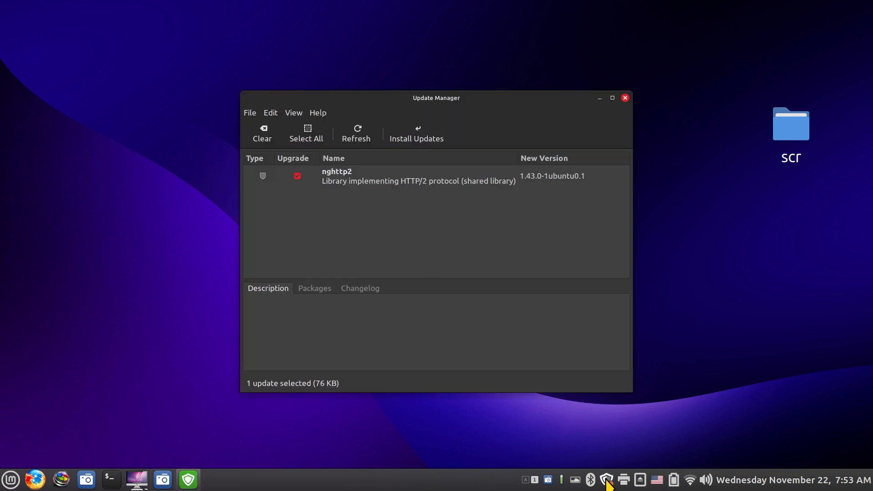
{"action": "left_click", "coordinate": [625, 98]}
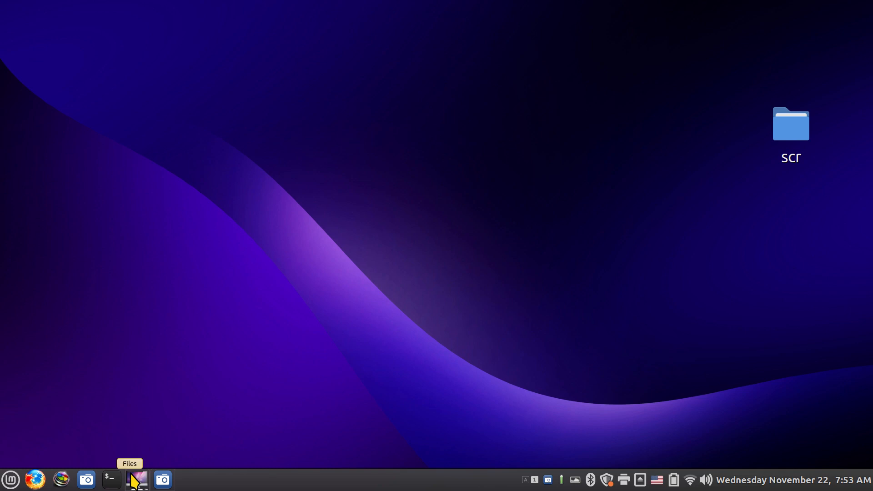
- Open the application menu's configuration and set its custom icon to linuxmint-logo-filled-leaf from the Linux Mint category
{"action": "left_click", "coordinate": [136, 478]}
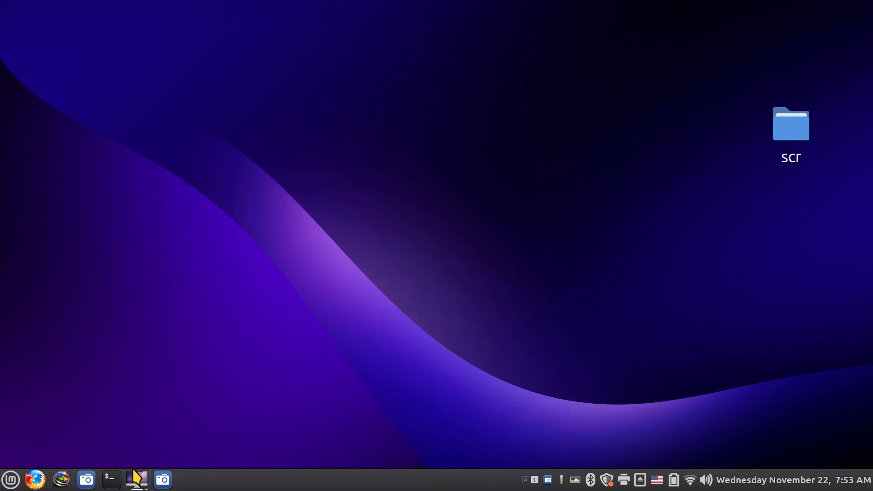
{"action": "right_click", "coordinate": [11, 482]}
{"action": "left_click", "coordinate": [41, 439]}
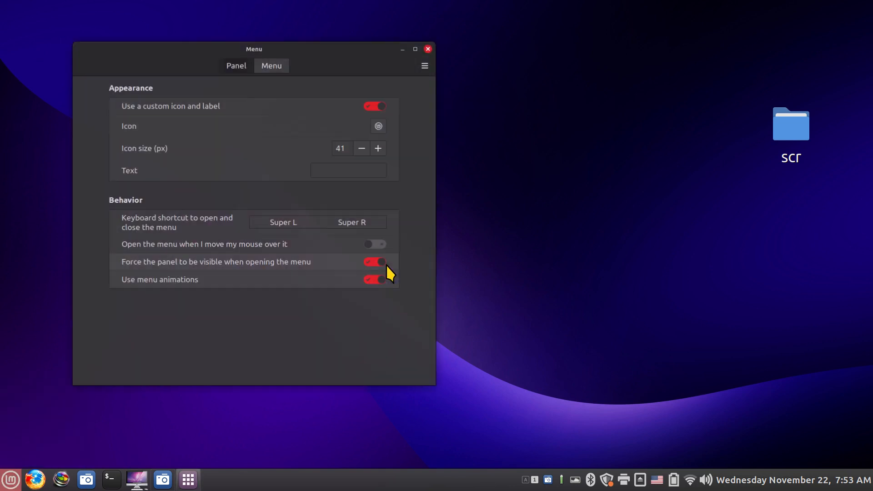
{"action": "left_click", "coordinate": [379, 127]}
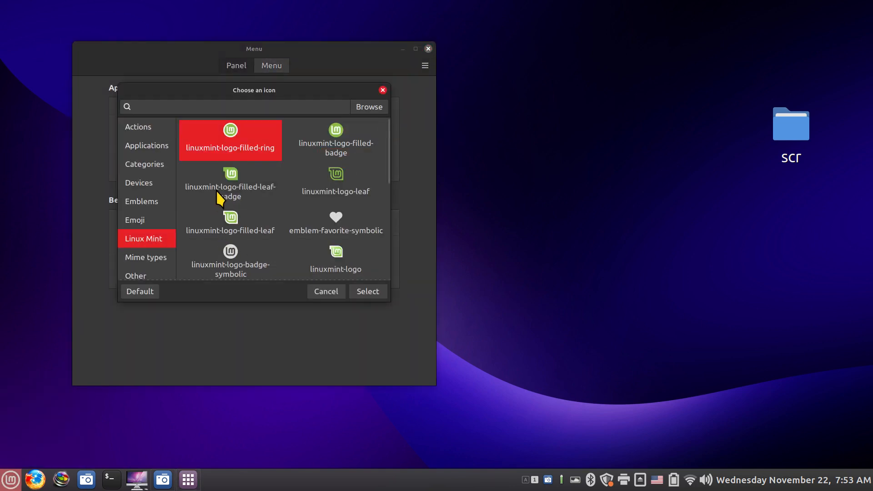
{"action": "left_click", "coordinate": [230, 218]}
{"action": "left_click", "coordinate": [367, 292]}
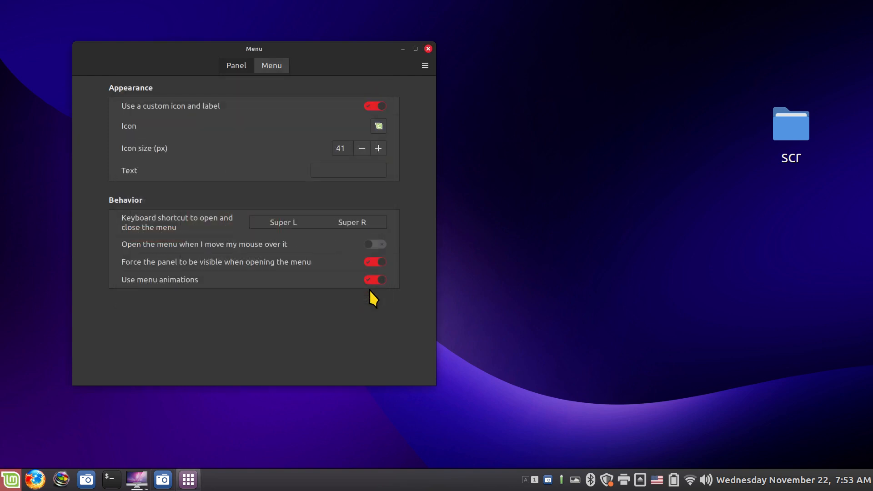
- Change the application menu's custom icon to cinnamon-symbolic from the Linux Mint icon category
{"action": "left_click", "coordinate": [380, 126]}
{"action": "scroll", "coordinate": [292, 264], "scroll_direction": "down", "scroll_amount": 8}
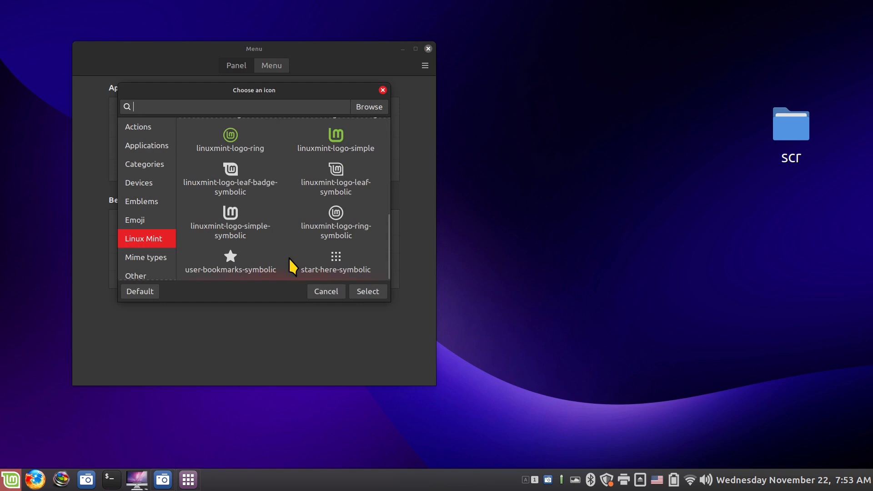
{"action": "scroll", "coordinate": [292, 264], "scroll_direction": "up", "scroll_amount": 5}
{"action": "left_click", "coordinate": [341, 181]}
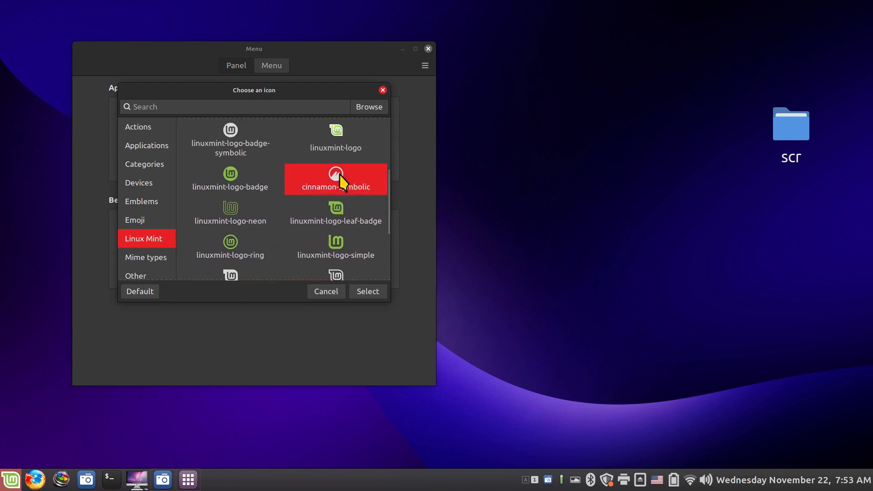
{"action": "left_click", "coordinate": [365, 290]}
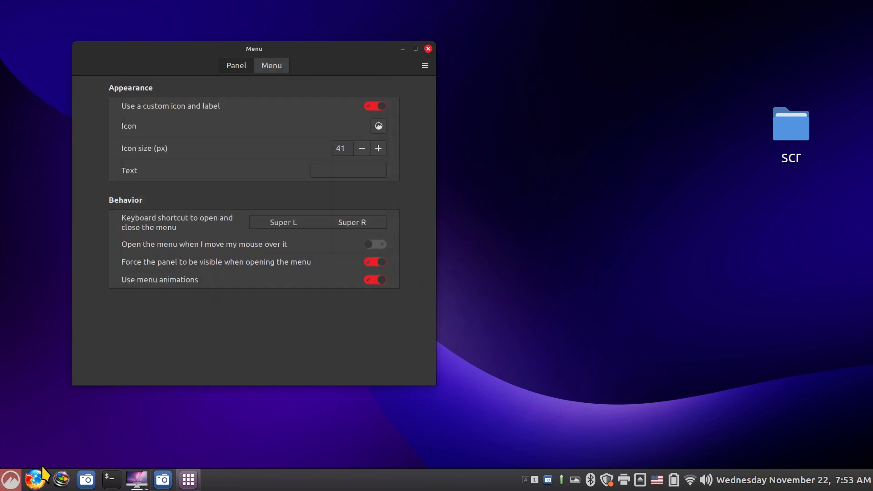
- Set the application menu's custom label text to "Linux Mint 21.2"
{"action": "right_click", "coordinate": [338, 169]}
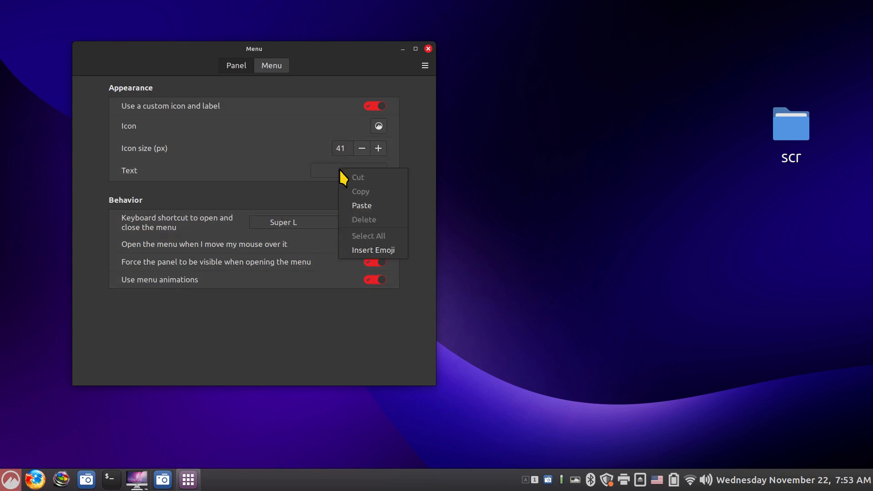
{"action": "left_click", "coordinate": [367, 207]}
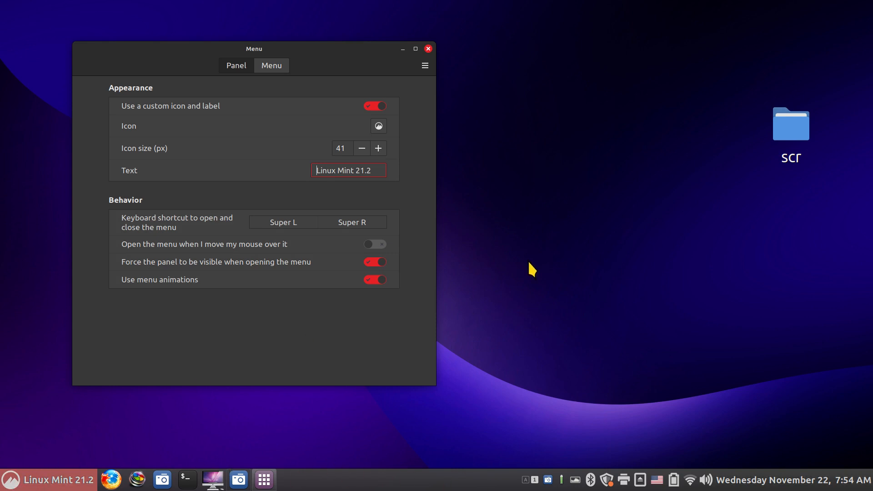
{"action": "left_click", "coordinate": [370, 172]}
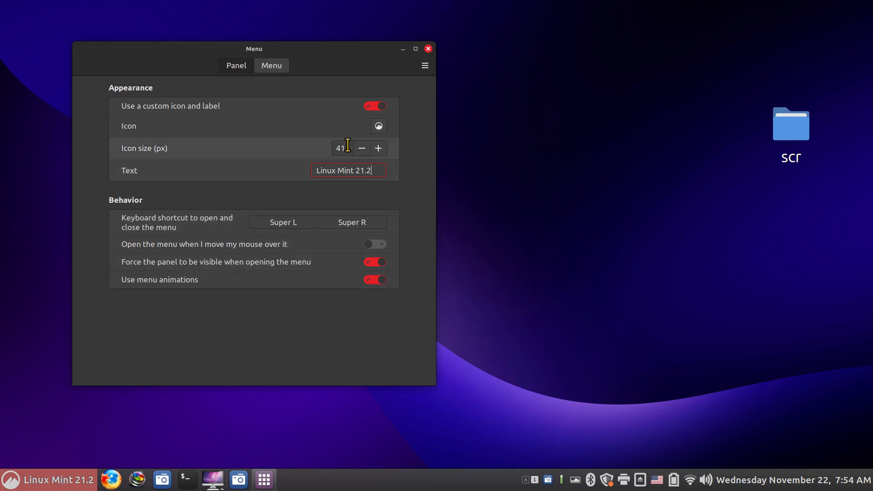
- Change the application menu's custom icon to face-cool from the Emoji category
{"action": "left_click", "coordinate": [378, 127]}
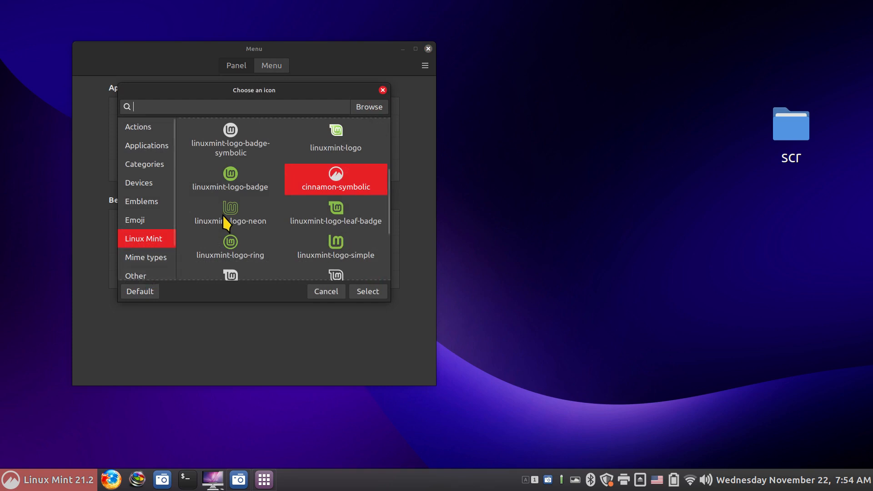
{"action": "scroll", "coordinate": [202, 222], "scroll_direction": "down", "scroll_amount": 1}
{"action": "left_click", "coordinate": [139, 221]}
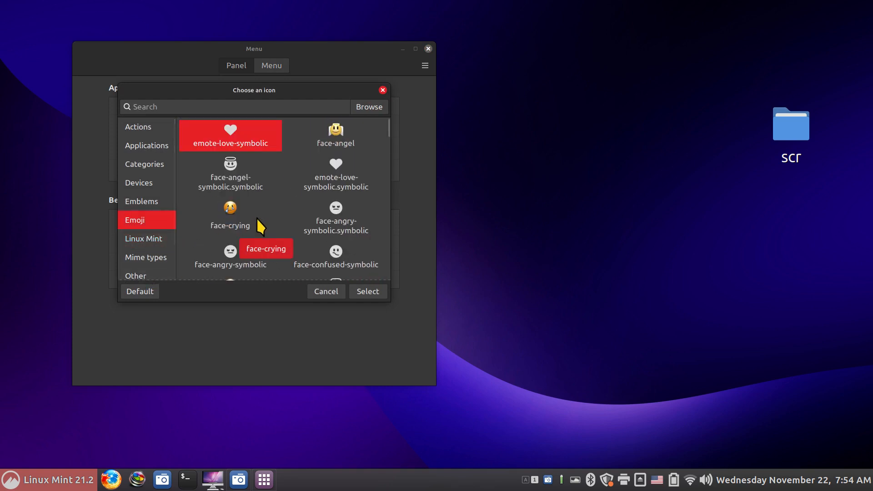
{"action": "scroll", "coordinate": [256, 218], "scroll_direction": "down", "scroll_amount": 3}
{"action": "scroll", "coordinate": [256, 217], "scroll_direction": "down", "scroll_amount": 2}
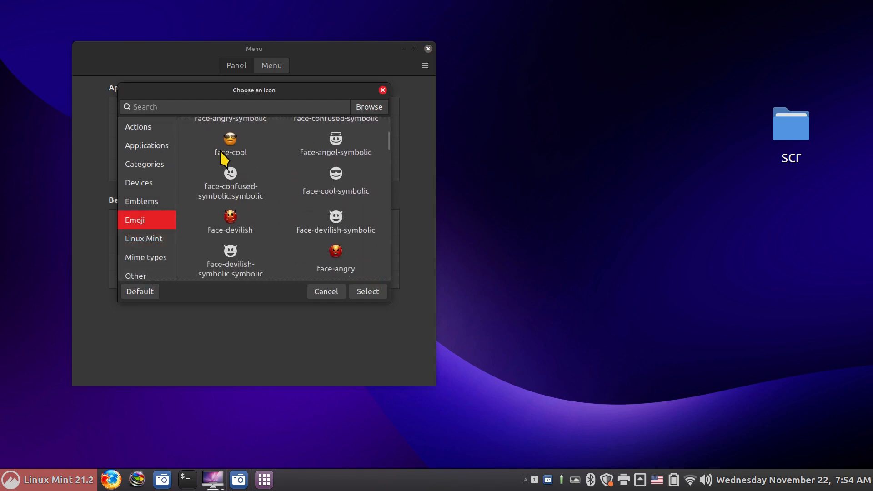
{"action": "left_click", "coordinate": [236, 143]}
{"action": "left_click", "coordinate": [370, 289]}
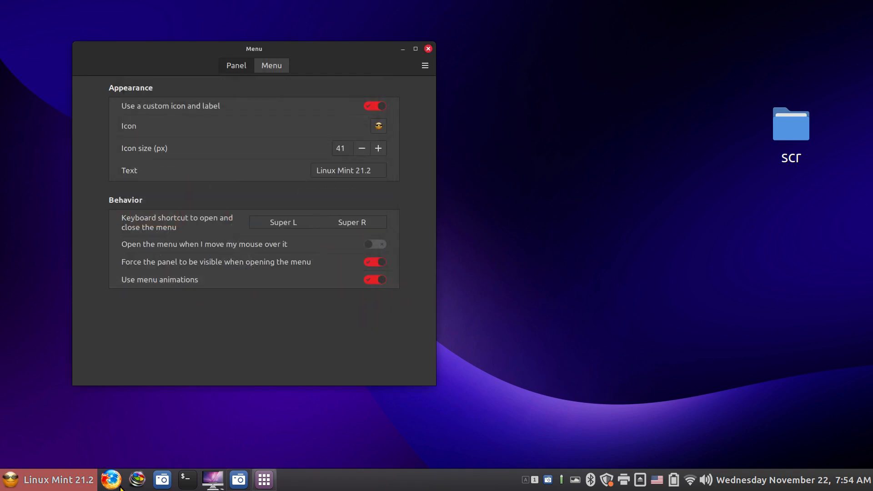
- Browse for an image file for the menu icon and open the icons folder inside the home directory
{"action": "left_click", "coordinate": [379, 126]}
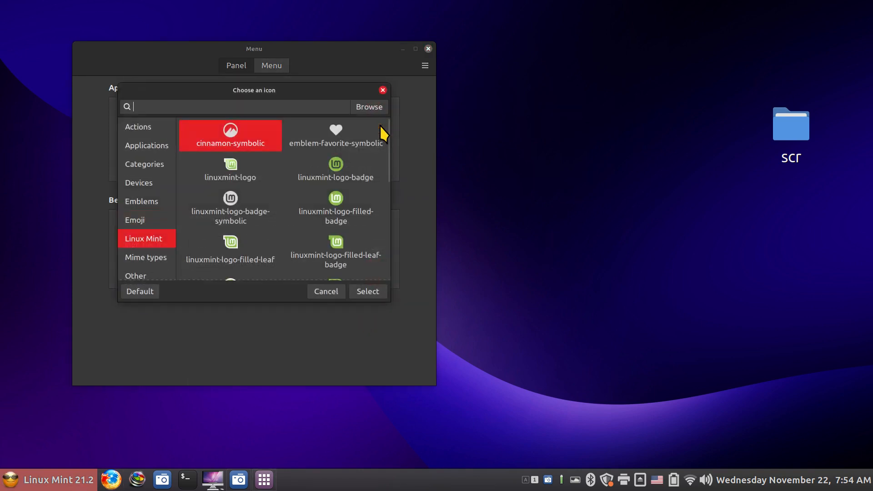
{"action": "left_click", "coordinate": [364, 105]}
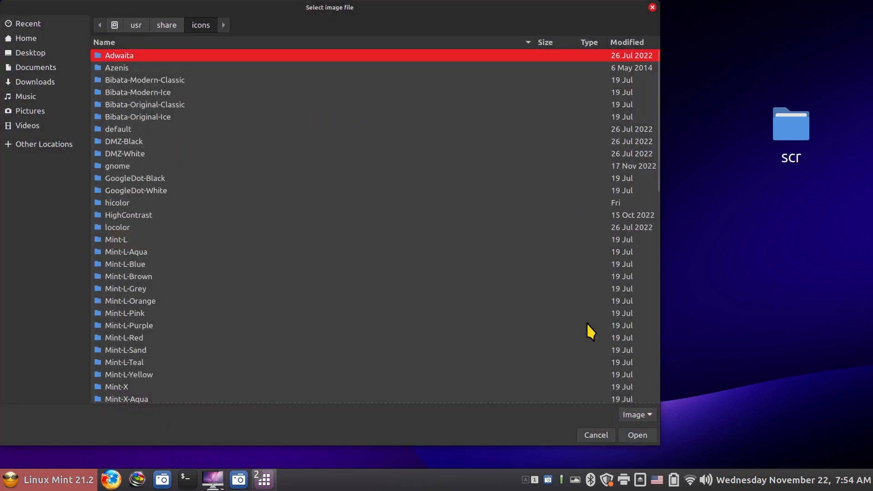
{"action": "left_click", "coordinate": [596, 435]}
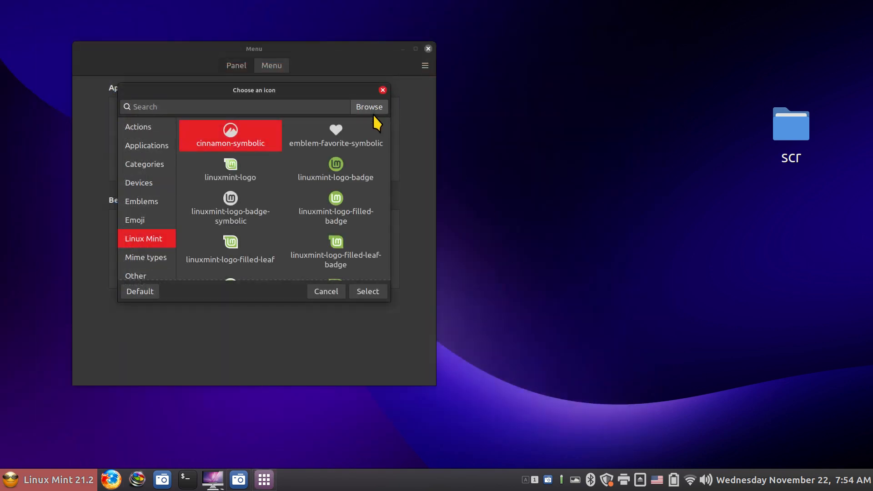
{"action": "left_click", "coordinate": [375, 105]}
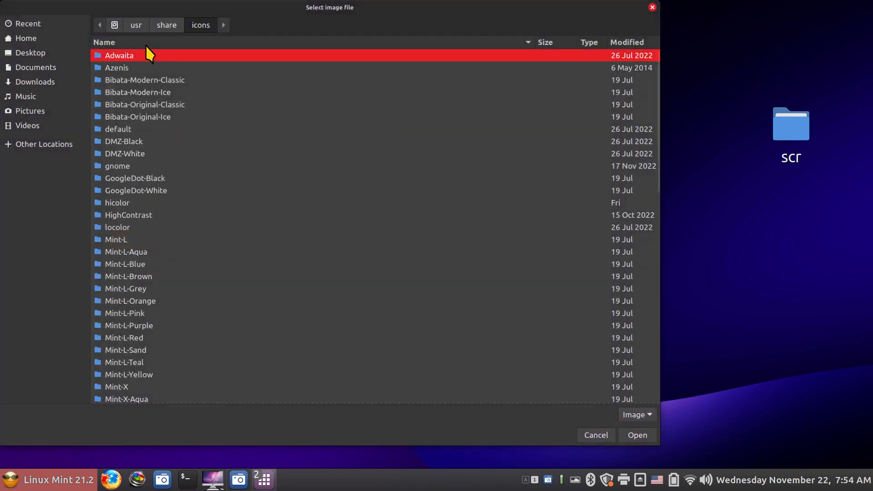
{"action": "left_click", "coordinate": [31, 38]}
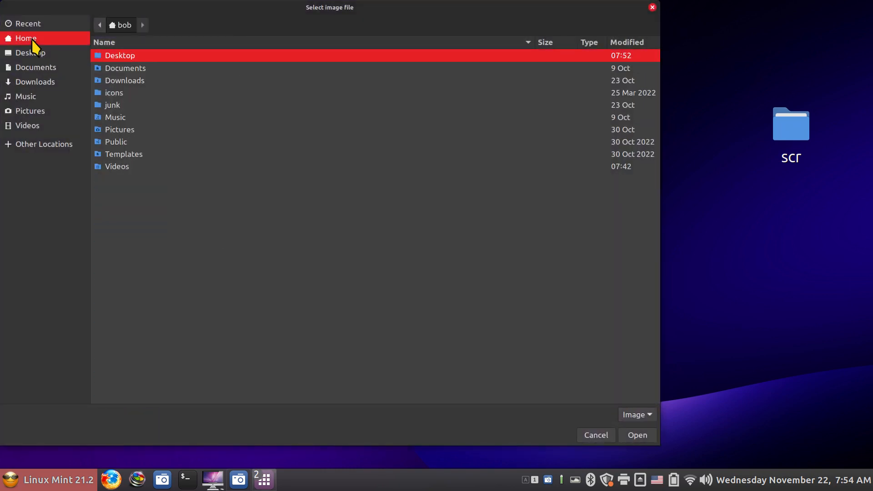
{"action": "left_click", "coordinate": [101, 94]}
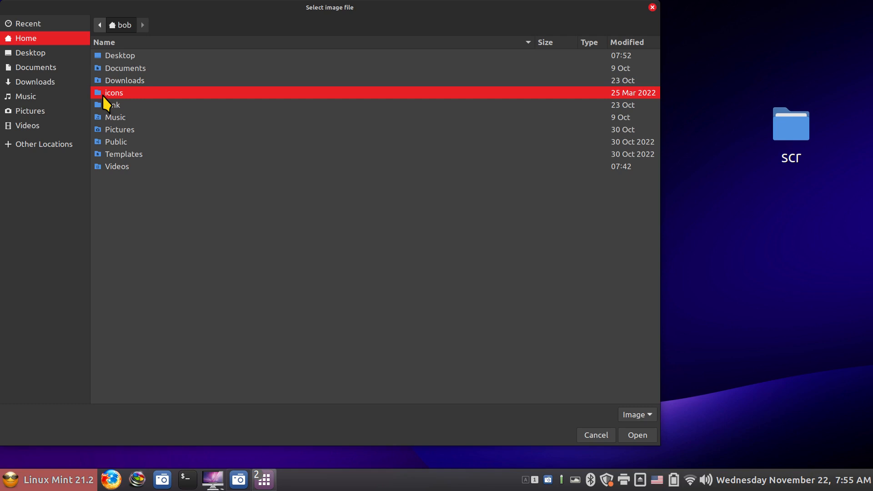
{"action": "double_click", "coordinate": [103, 95]}
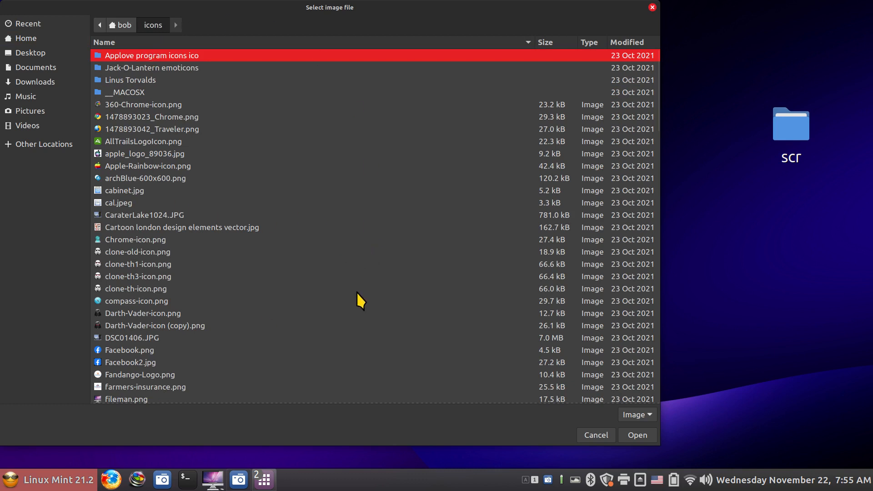
- Search the icons folder for "thor" and apply Thors Hammer2.png as the application menu's icon
{"action": "type", "text": "thor"}
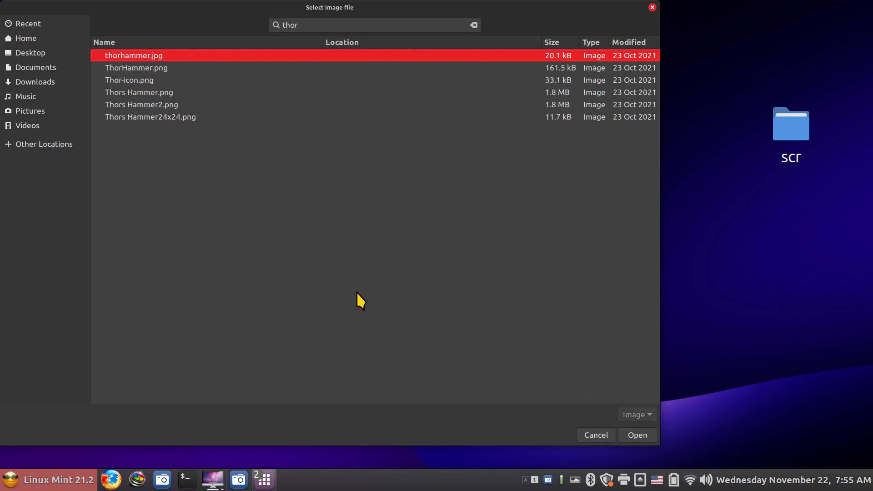
{"action": "left_click", "coordinate": [176, 106]}
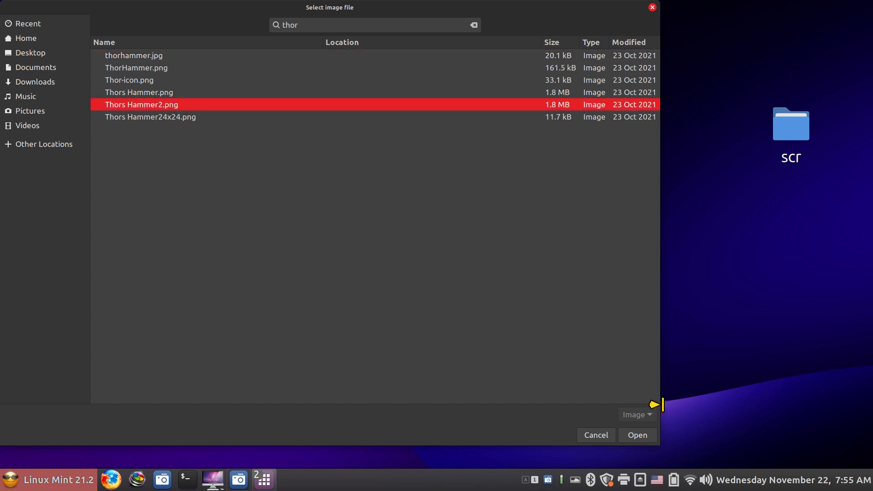
{"action": "left_click", "coordinate": [641, 437]}
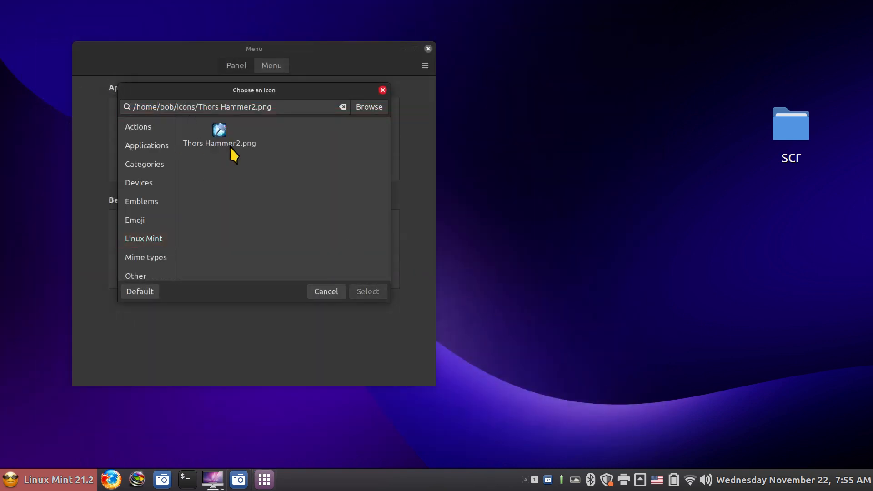
{"action": "left_click", "coordinate": [220, 132]}
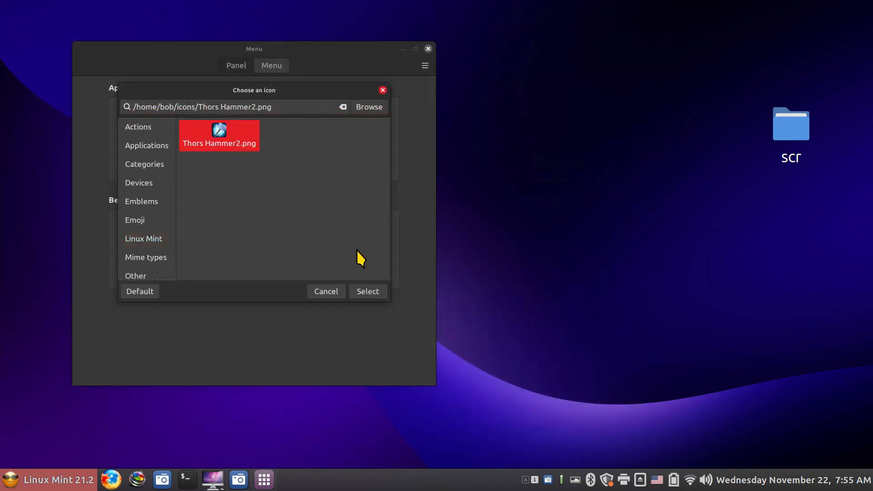
{"action": "left_click", "coordinate": [371, 292]}
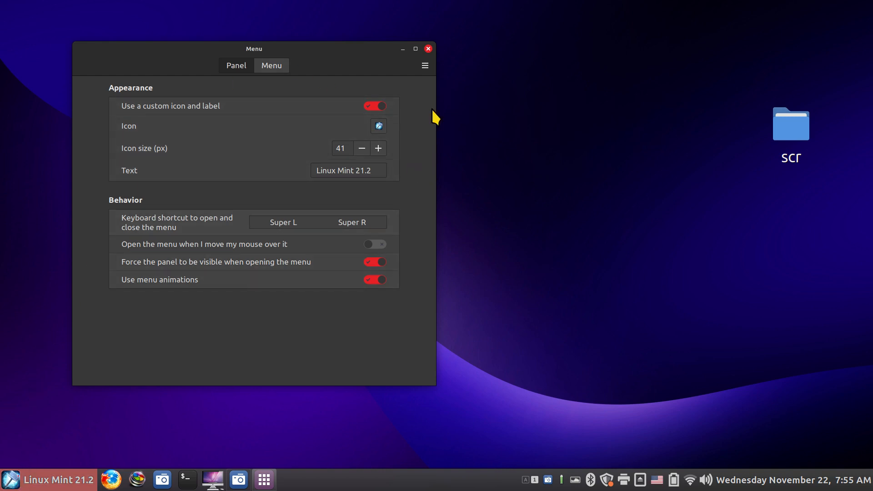
- Close the menu's configuration window, then view the application menu and close it again
{"action": "left_click", "coordinate": [427, 49]}
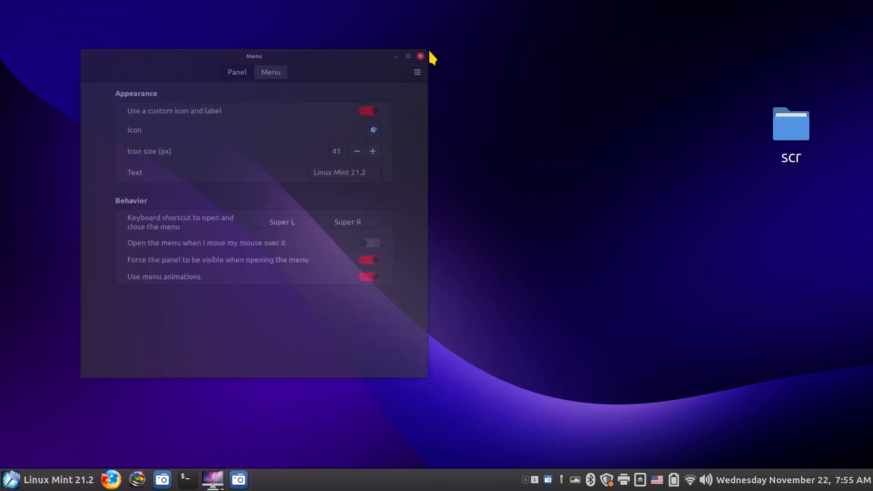
{"action": "left_click", "coordinate": [11, 482]}
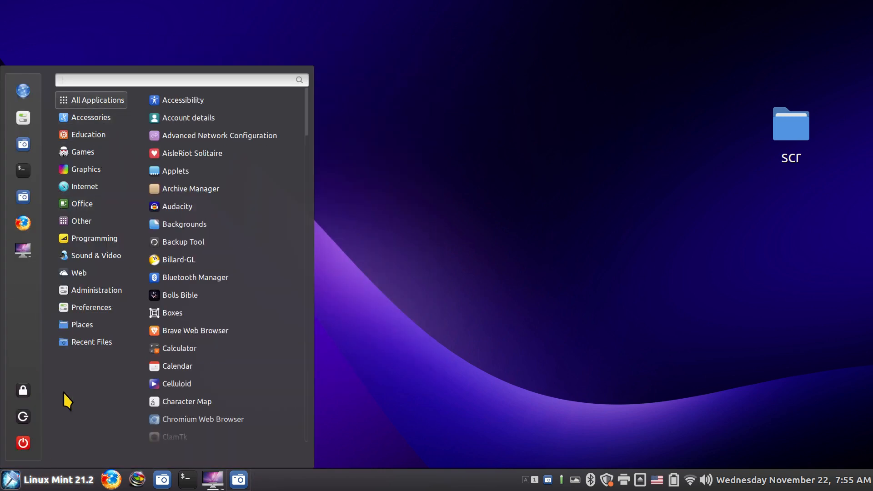
{"action": "left_click", "coordinate": [422, 323]}
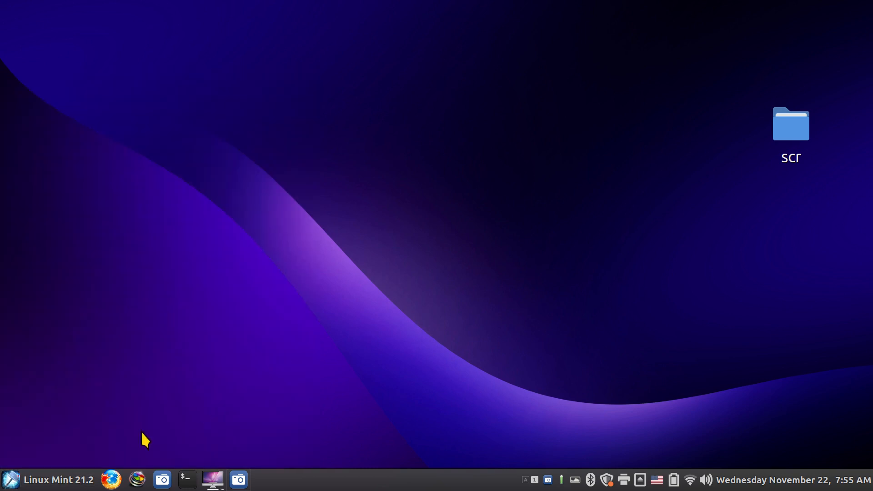
- Open the menu editor from the application menu icon, move its window up, and show the Games category's items
{"action": "right_click", "coordinate": [8, 486]}
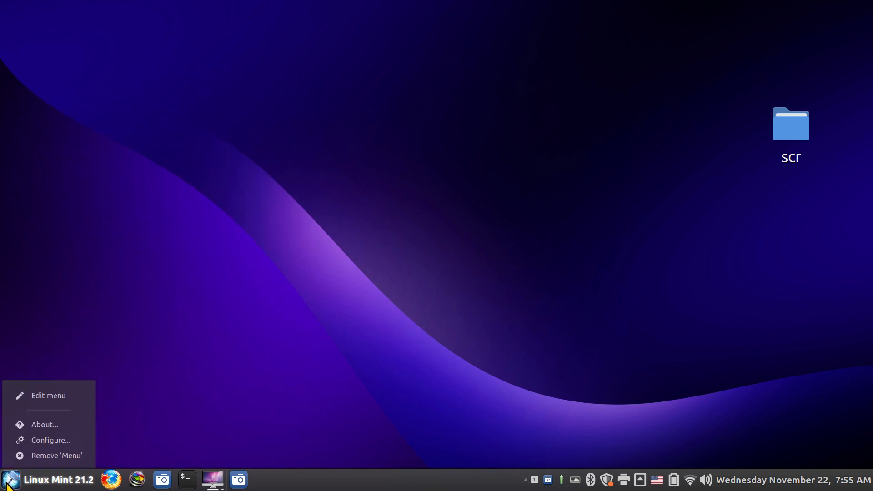
{"action": "left_click", "coordinate": [47, 393]}
{"action": "left_click_drag", "start_coordinate": [422, 134], "coordinate": [411, 69]}
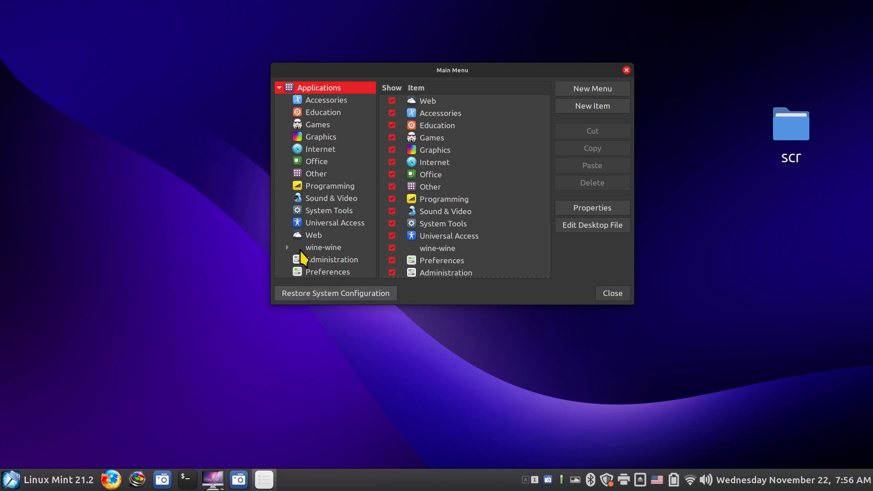
{"action": "left_click", "coordinate": [303, 130]}
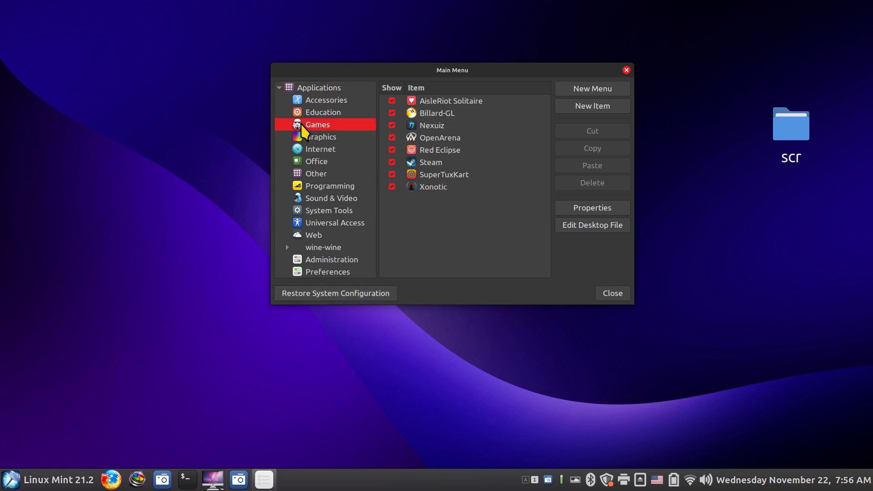
- Compare the Games category in the application menu with the items listed in the menu editor, and close the application menu
{"action": "left_click", "coordinate": [11, 480]}
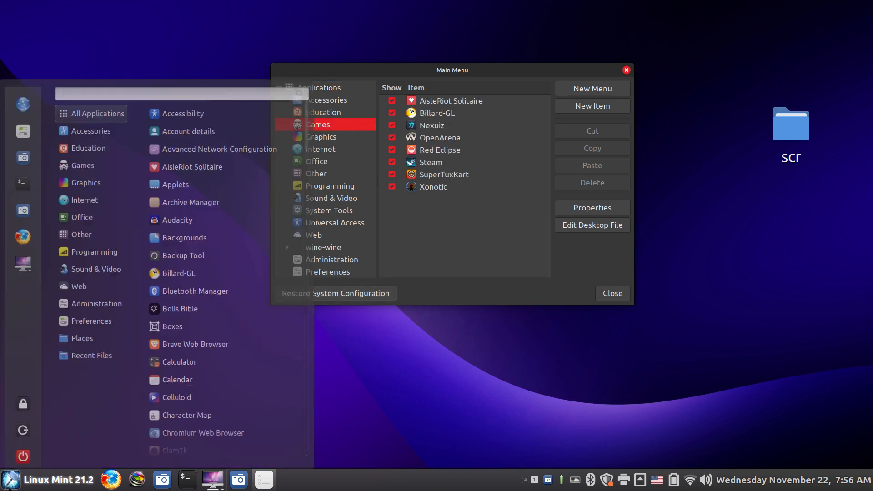
{"action": "mouse_move", "coordinate": [88, 151]}
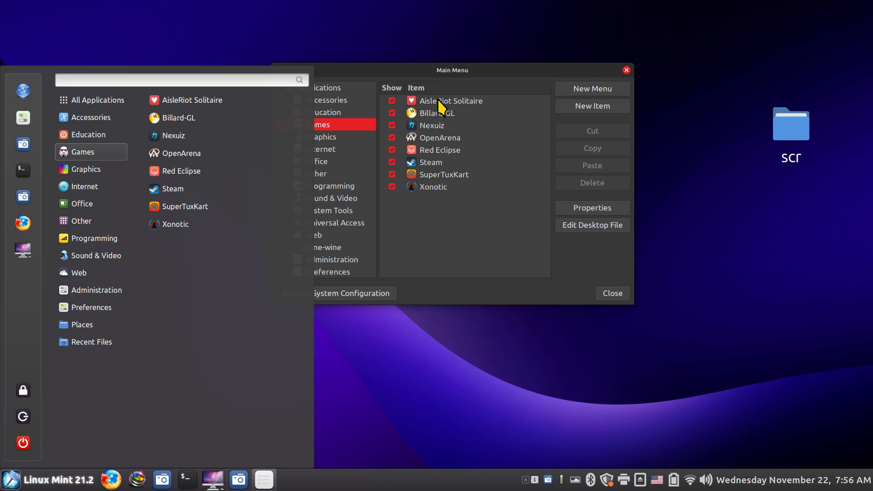
{"action": "left_click", "coordinate": [436, 223]}
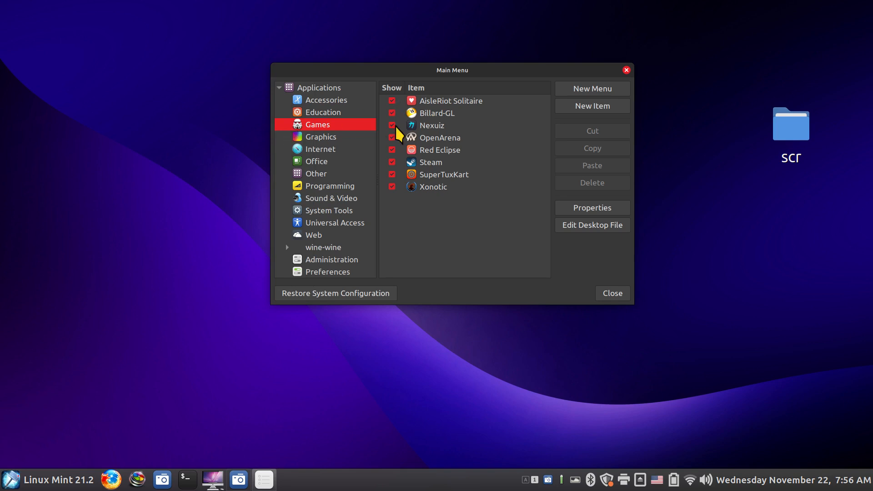
- In the Games category's properties, search the icons for "games" and choose applications-games as its icon
{"action": "left_click", "coordinate": [570, 207]}
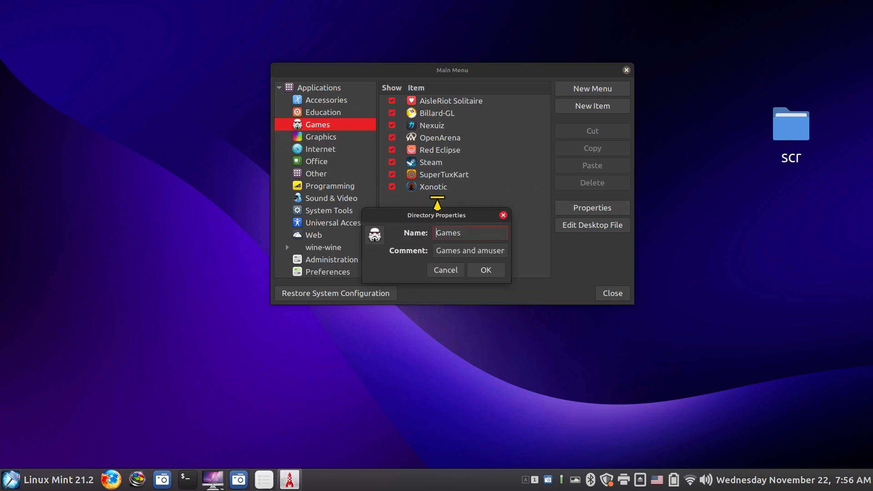
{"action": "left_click", "coordinate": [373, 237]}
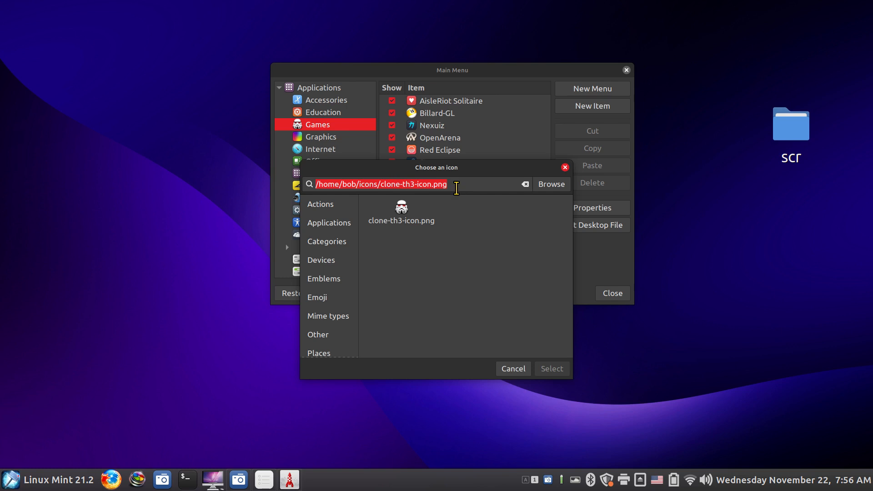
{"action": "type", "text": "games"}
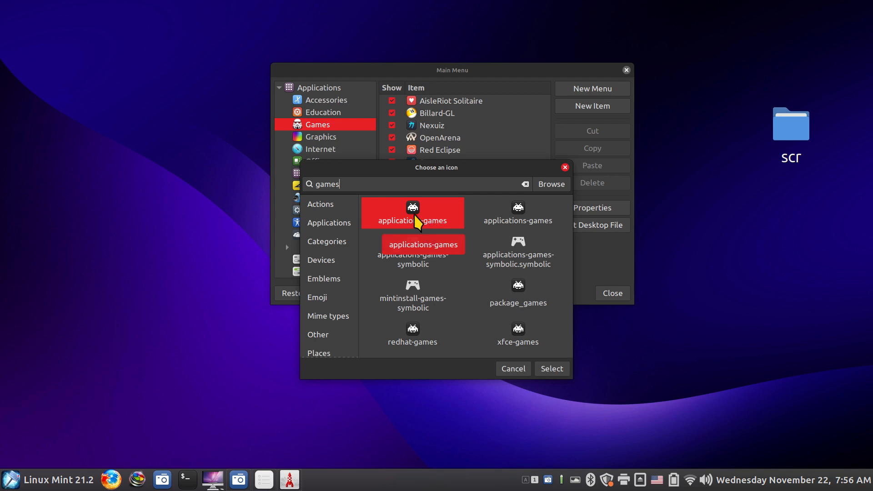
{"action": "left_click", "coordinate": [541, 368]}
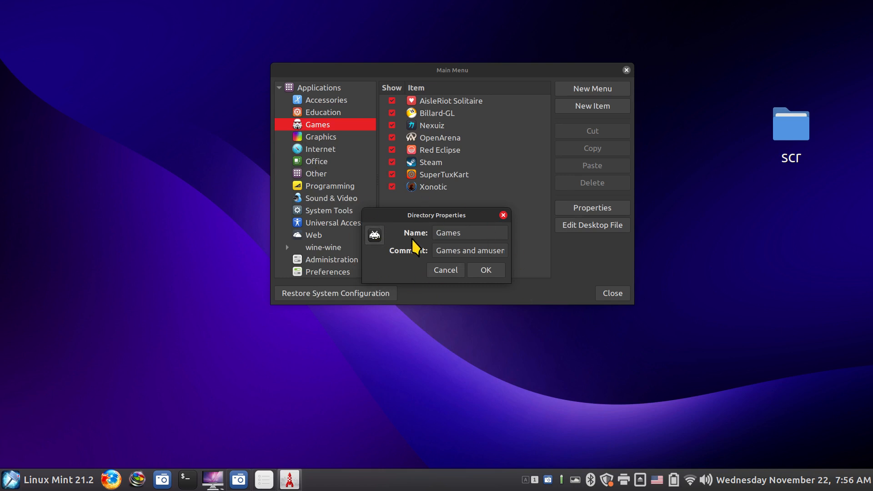
- Take a window screenshot of the Directory Properties dialog and save it to the Desktop folder
{"action": "left_click", "coordinate": [163, 480]}
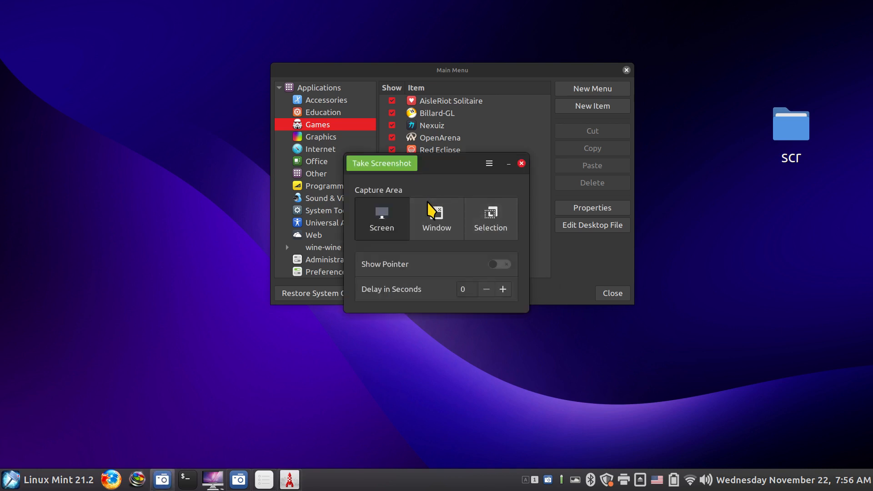
{"action": "left_click", "coordinate": [427, 220]}
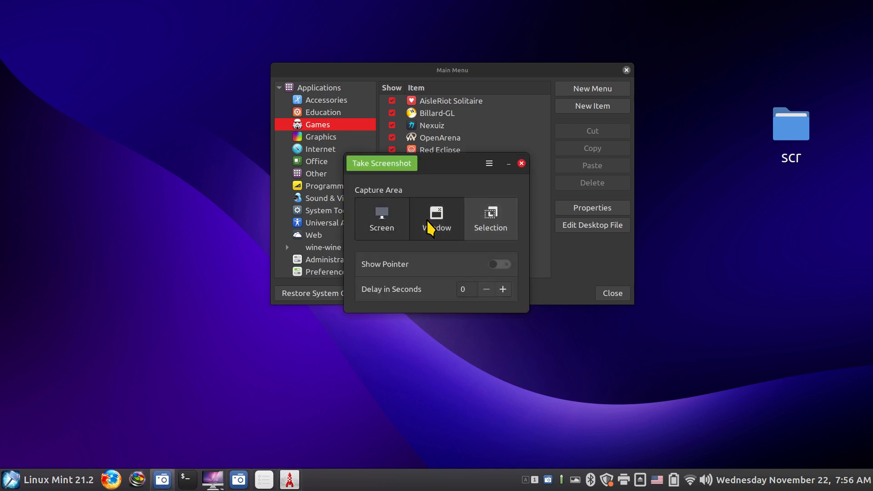
{"action": "left_click", "coordinate": [388, 163]}
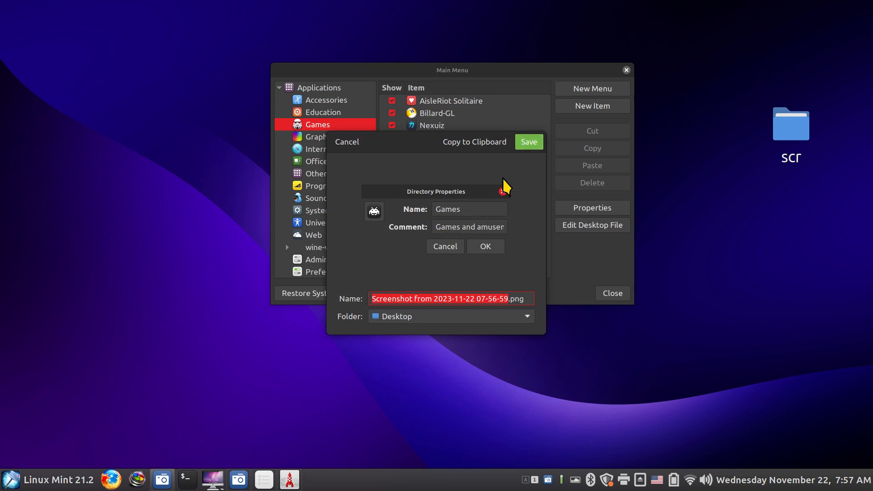
{"action": "left_click", "coordinate": [532, 143]}
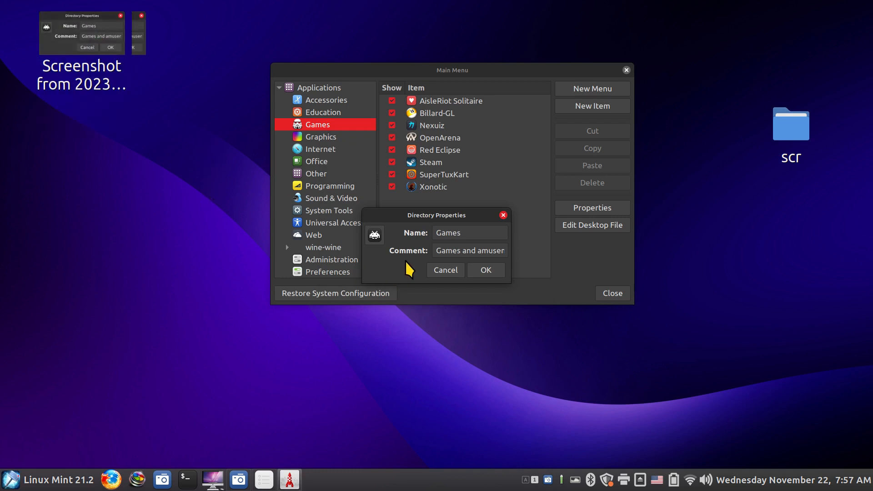
- Set the Games category's icon to face-kiss from the Emoji icons, then check the application menu and close it
{"action": "left_click", "coordinate": [374, 234]}
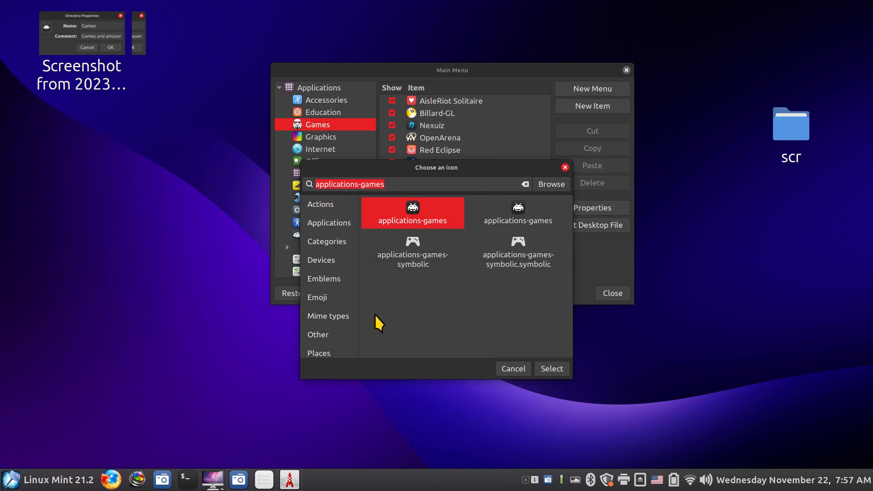
{"action": "left_click", "coordinate": [330, 297]}
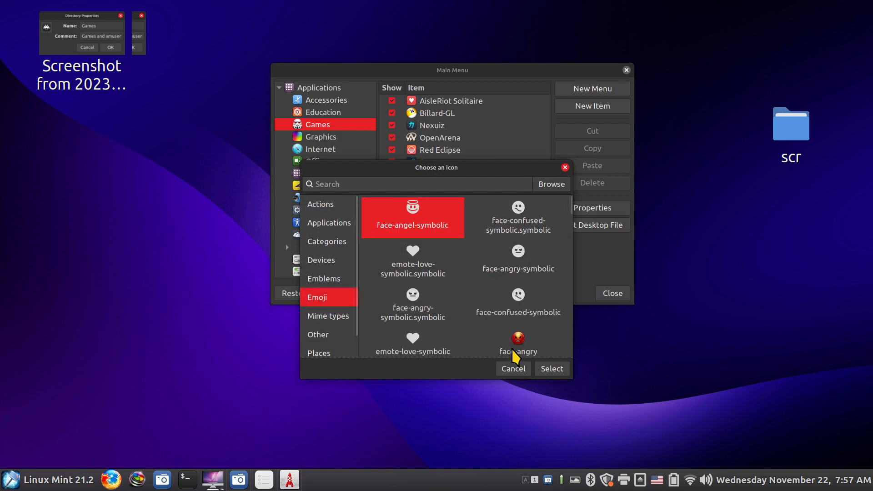
{"action": "scroll", "coordinate": [512, 340], "scroll_direction": "down", "scroll_amount": 5}
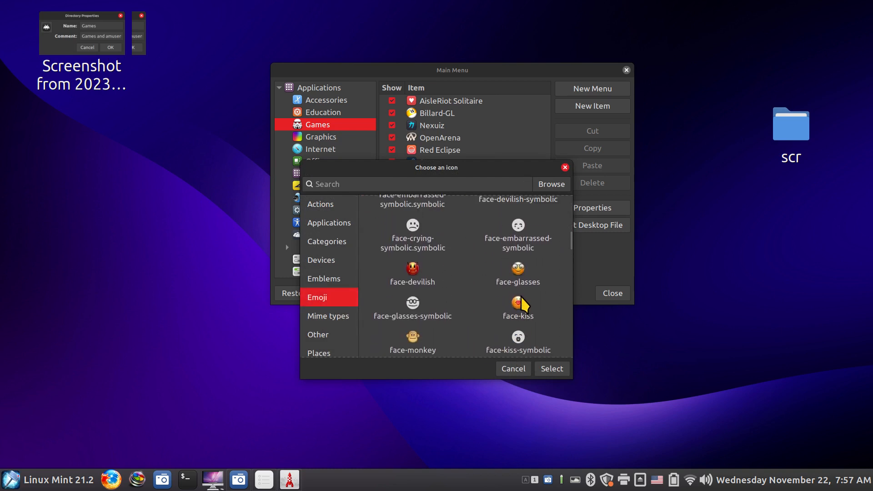
{"action": "left_click", "coordinate": [517, 303]}
{"action": "left_click", "coordinate": [549, 366]}
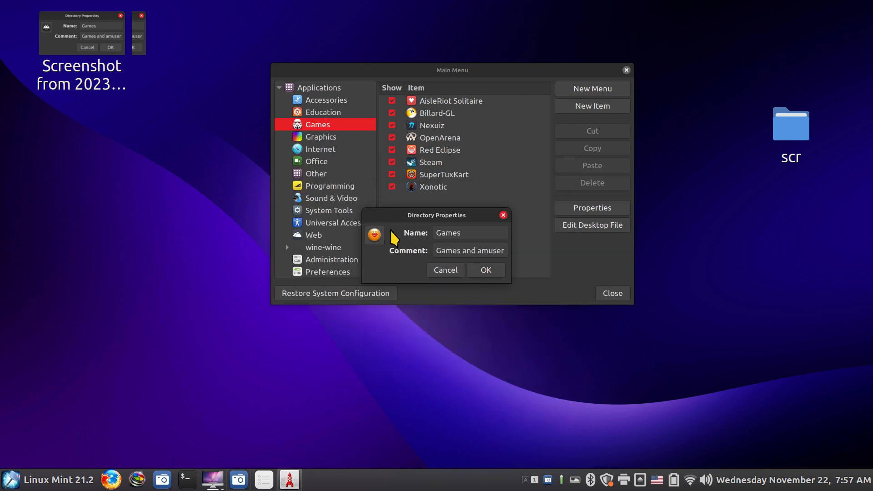
{"action": "left_click", "coordinate": [483, 269]}
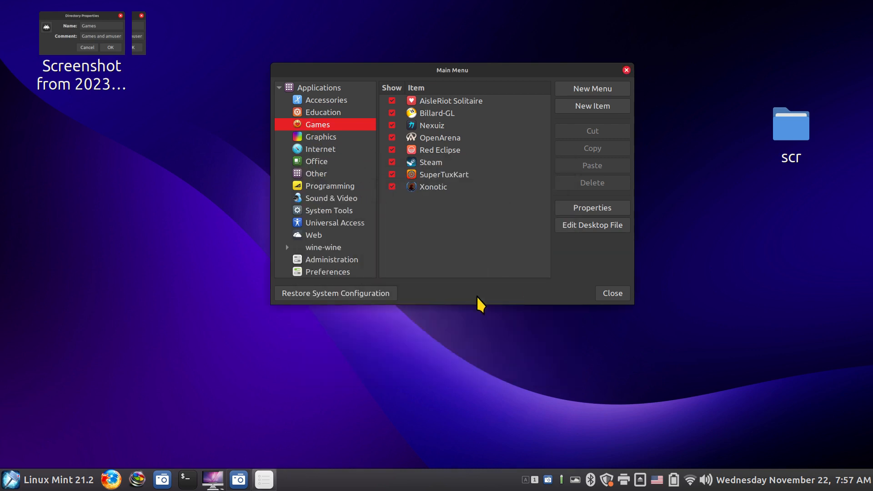
{"action": "left_click", "coordinate": [11, 479]}
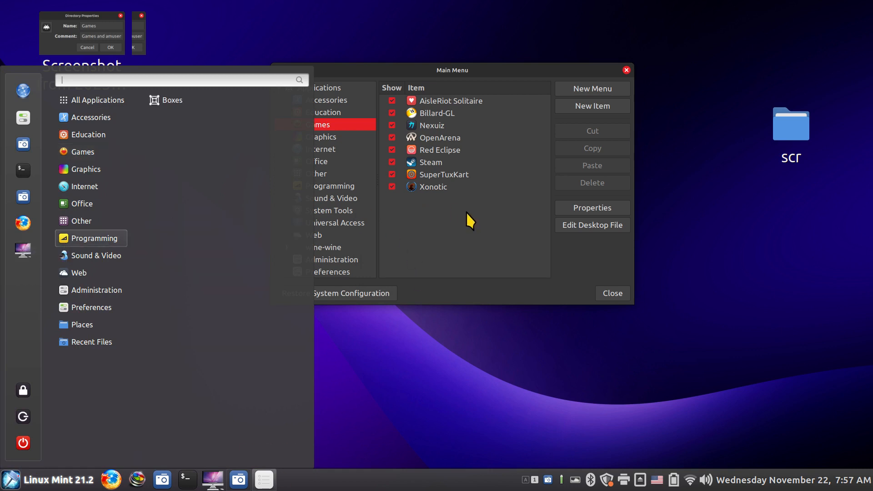
{"action": "left_click", "coordinate": [479, 242]}
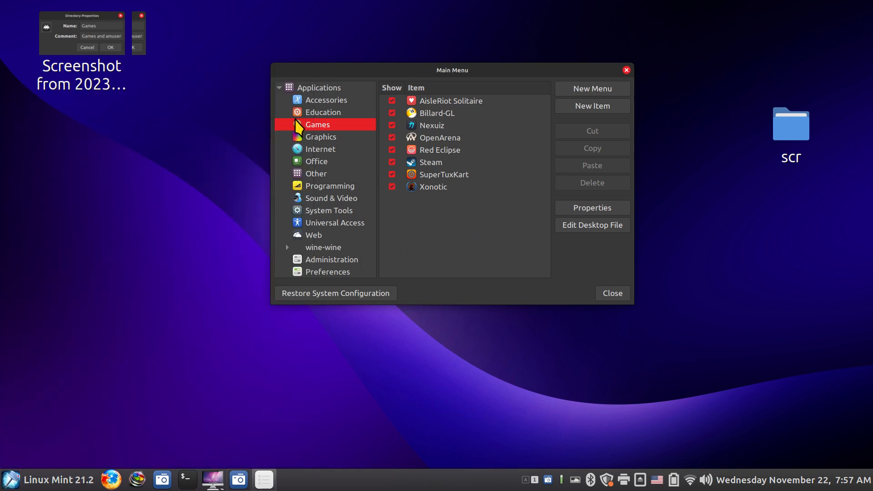
- Reopen the Games category's properties, then view the dialog screenshot saved on the desktop and close the image viewer
{"action": "left_click", "coordinate": [593, 209]}
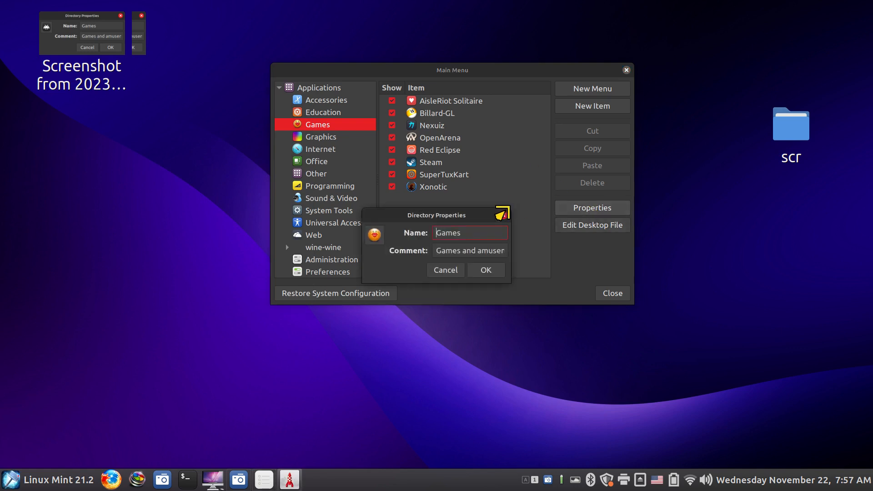
{"action": "left_click", "coordinate": [66, 34]}
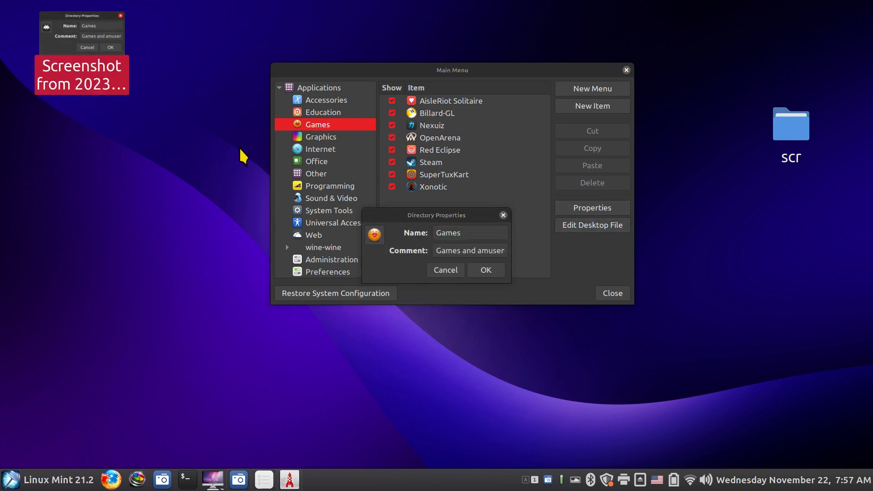
{"action": "double_click", "coordinate": [68, 28]}
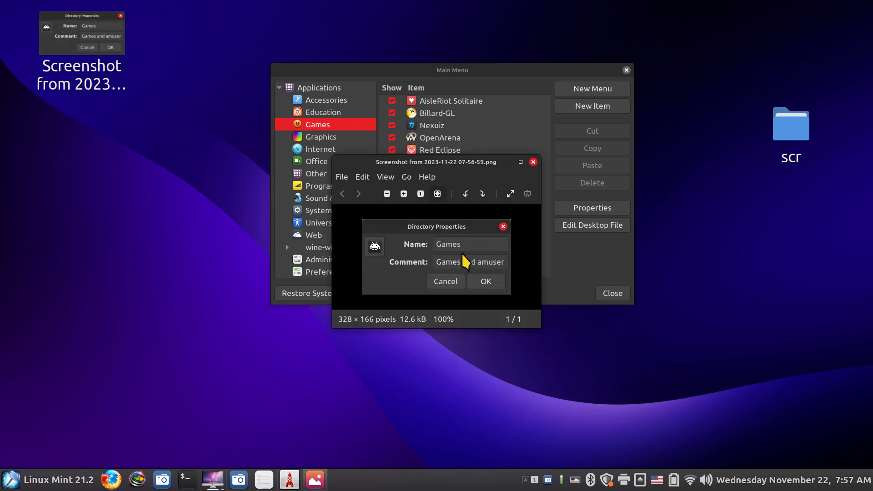
{"action": "left_click", "coordinate": [533, 161]}
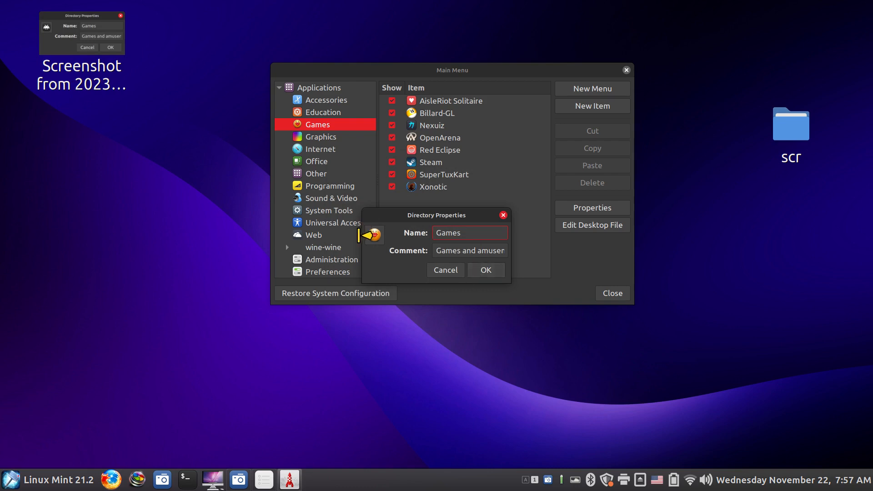
- Set the Games category's icon to clone-th3-icon.png from the home directory's icons folder and save its properties
{"action": "left_click", "coordinate": [374, 233]}
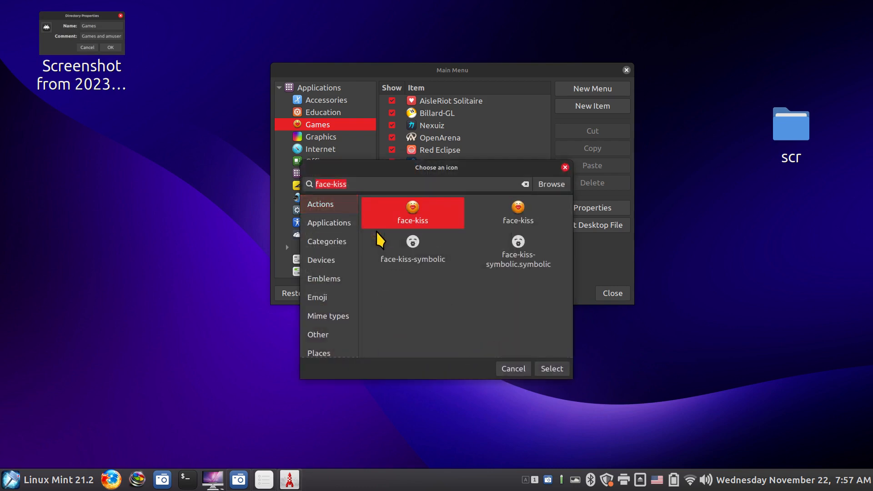
{"action": "left_click", "coordinate": [558, 184]}
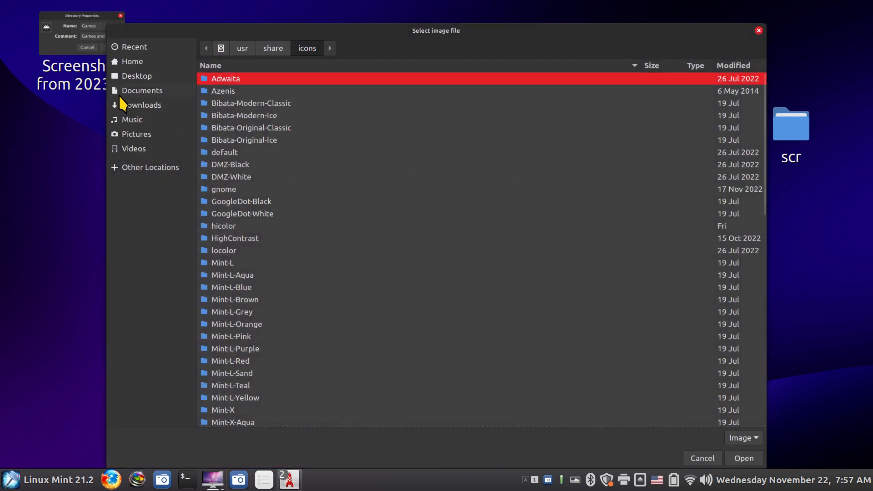
{"action": "left_click", "coordinate": [129, 62]}
{"action": "double_click", "coordinate": [220, 115]}
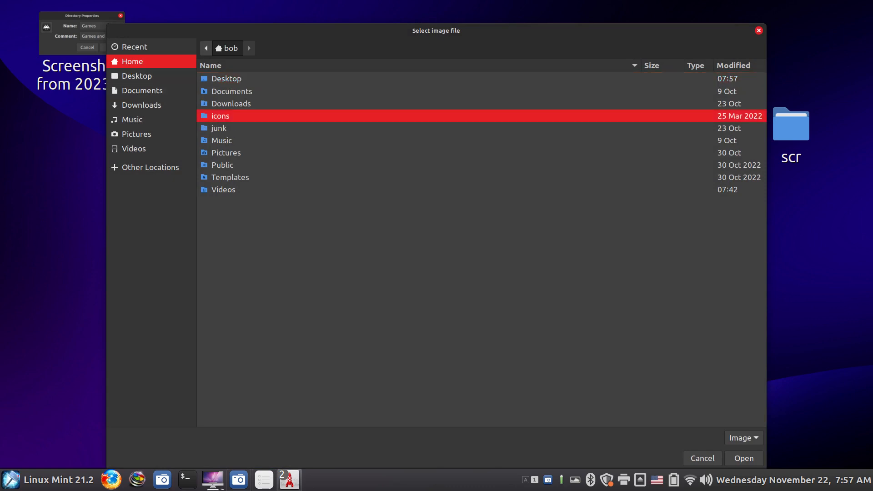
{"action": "left_click", "coordinate": [219, 300]}
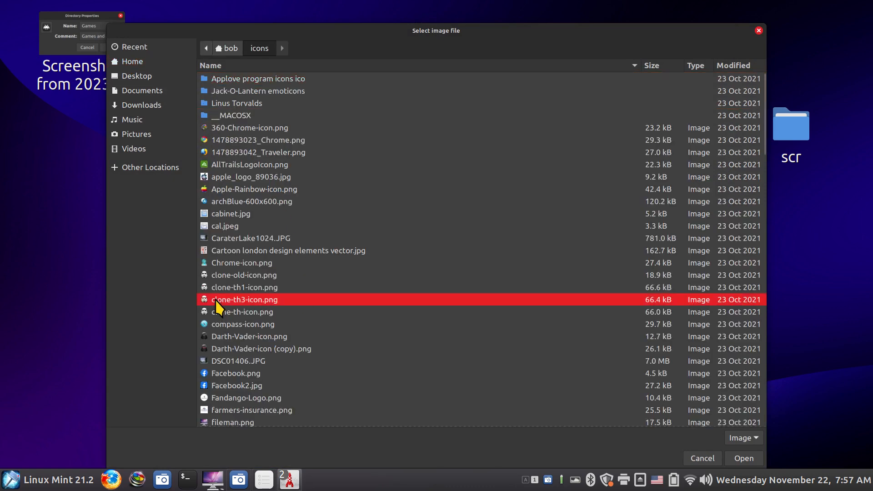
{"action": "left_click", "coordinate": [736, 454]}
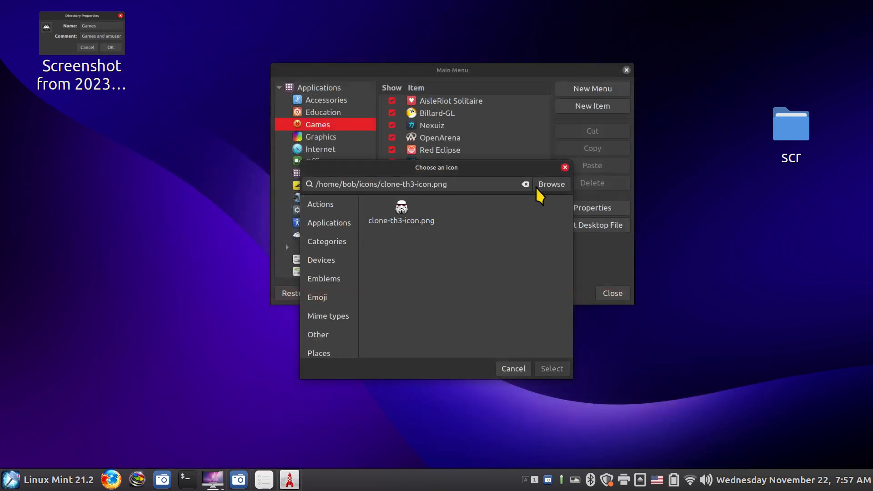
{"action": "left_click", "coordinate": [398, 213]}
{"action": "left_click", "coordinate": [548, 367]}
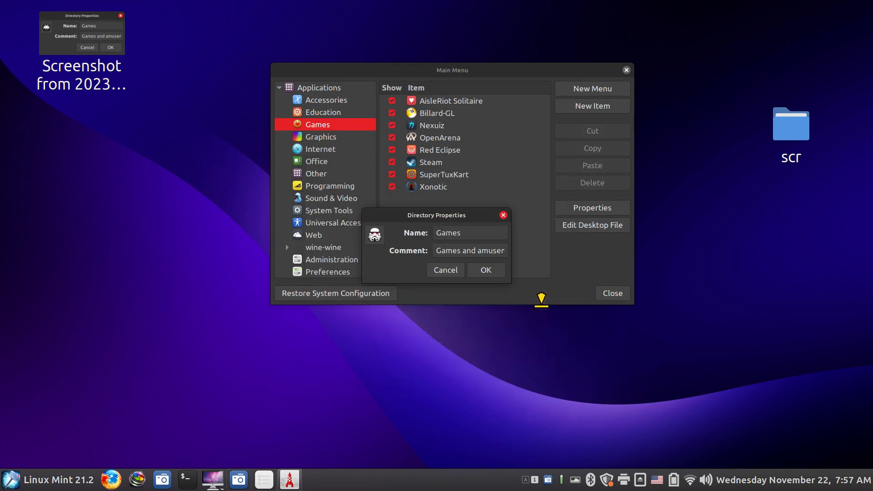
{"action": "left_click", "coordinate": [486, 270]}
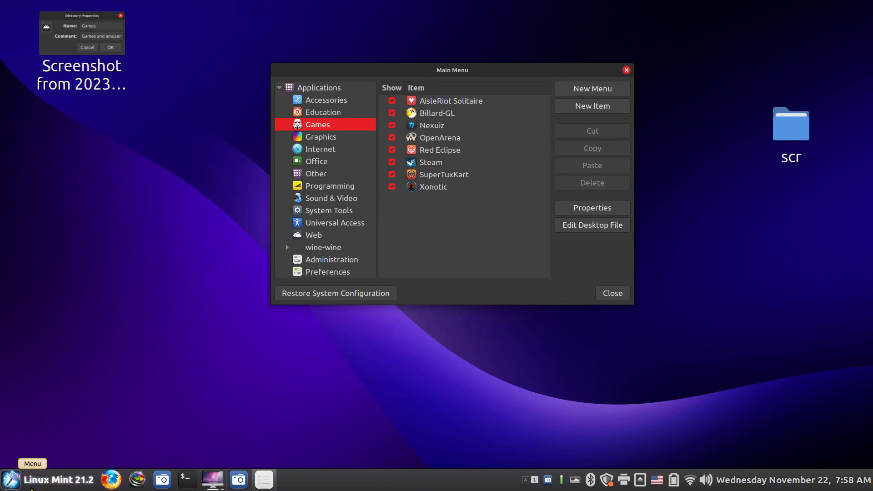
- Check the Games category's icon and entries in the application menu, and close the menu
{"action": "left_click", "coordinate": [11, 481]}
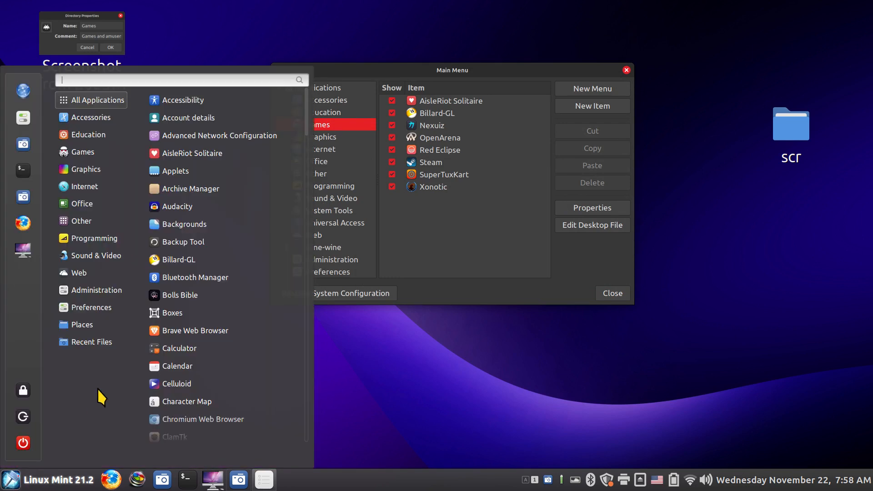
{"action": "mouse_move", "coordinate": [98, 151]}
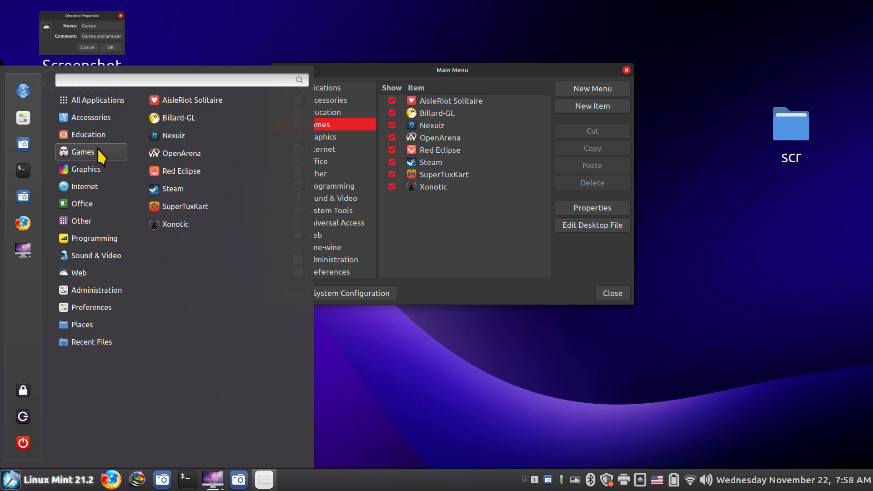
{"action": "left_click", "coordinate": [470, 244]}
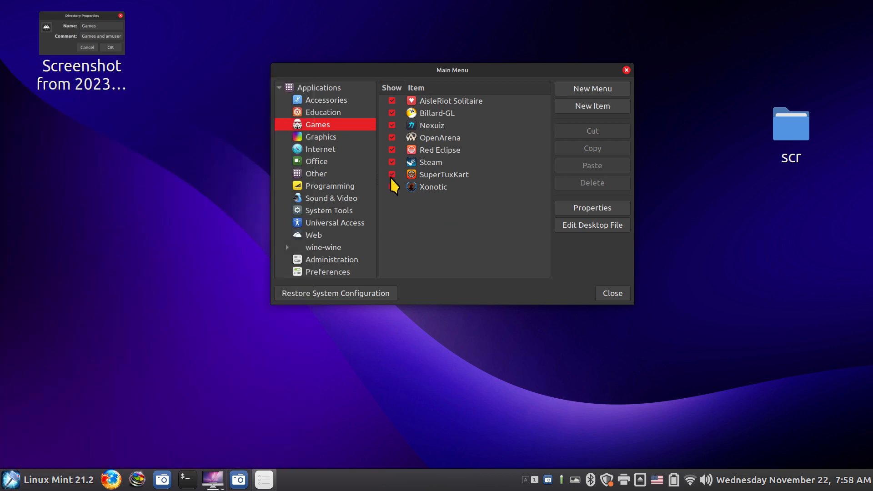
- Select the Files item in the Accessories category, then view the file manager's About information and close the file manager
{"action": "left_click", "coordinate": [310, 101]}
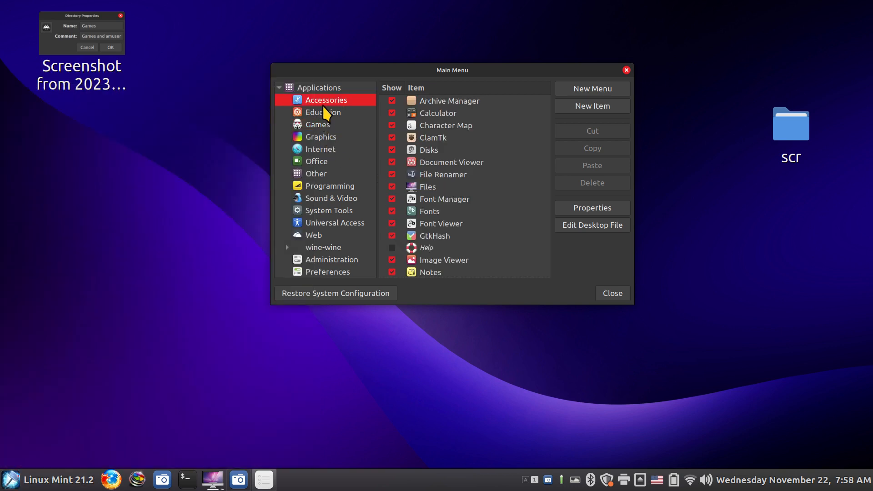
{"action": "left_click", "coordinate": [429, 187]}
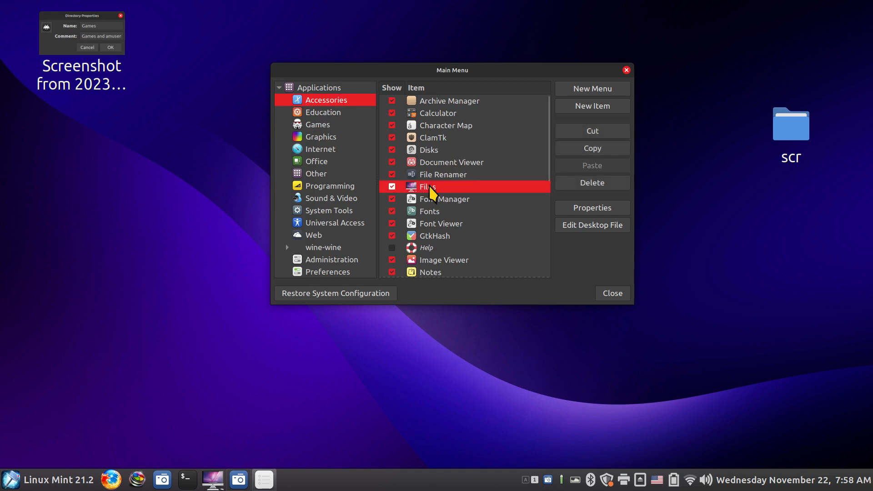
{"action": "left_click", "coordinate": [212, 480]}
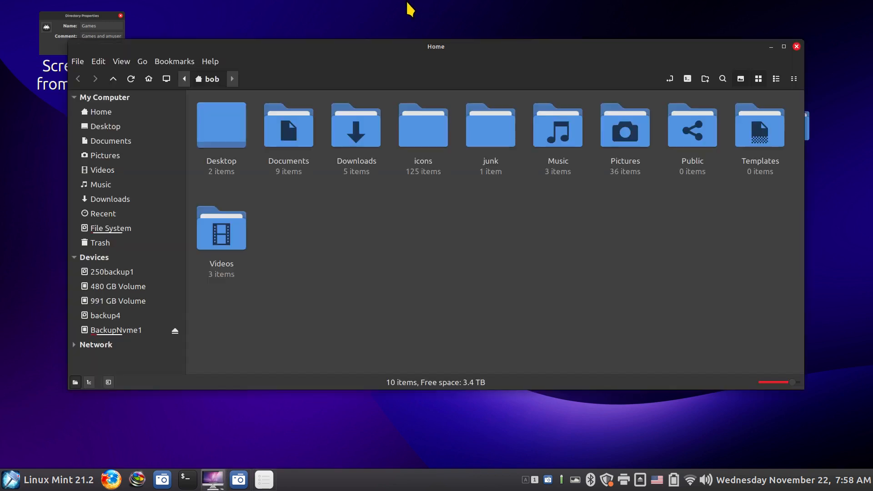
{"action": "left_click", "coordinate": [213, 62]}
{"action": "left_click", "coordinate": [224, 109]}
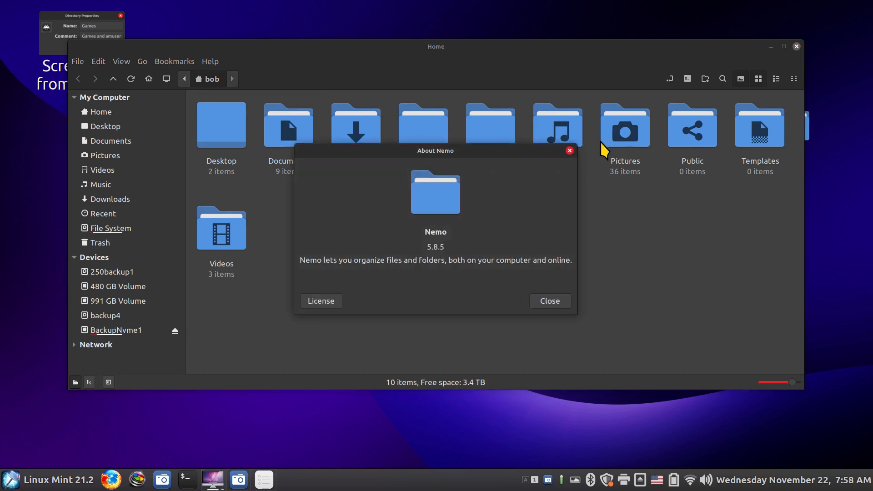
{"action": "left_click", "coordinate": [549, 301]}
{"action": "left_click", "coordinate": [796, 46]}
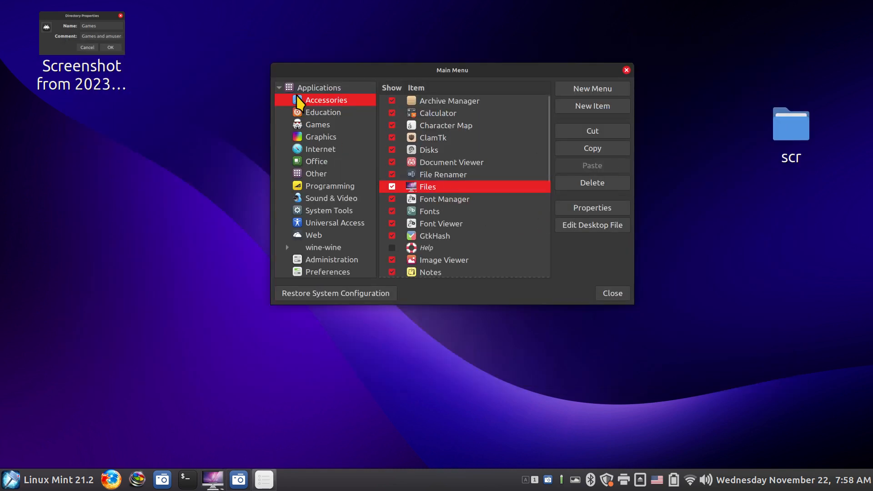
- Set the Files item's icon to file-manager from the icon search results and save its launcher properties
{"action": "left_click", "coordinate": [590, 209]}
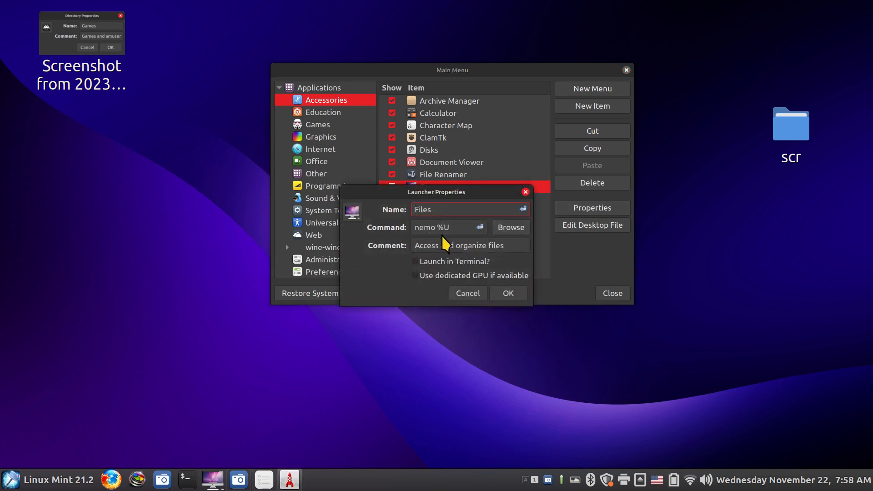
{"action": "left_click_drag", "start_coordinate": [451, 227], "coordinate": [416, 224]}
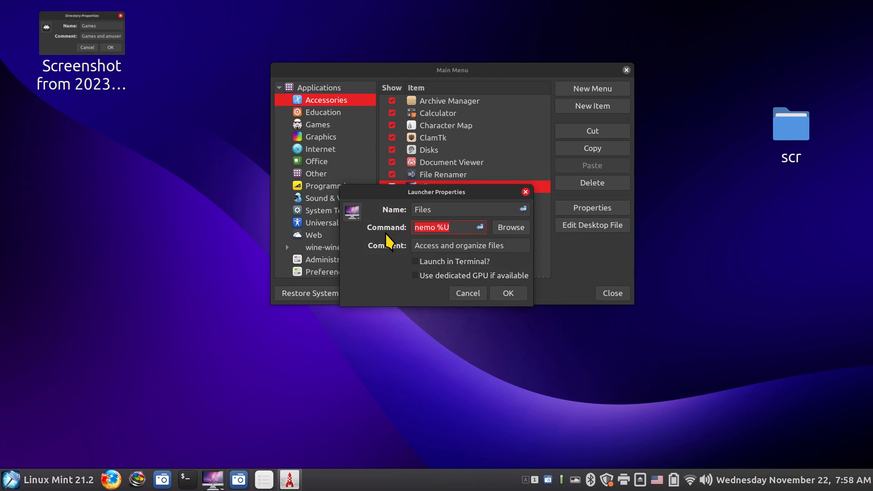
{"action": "left_click", "coordinate": [353, 210]}
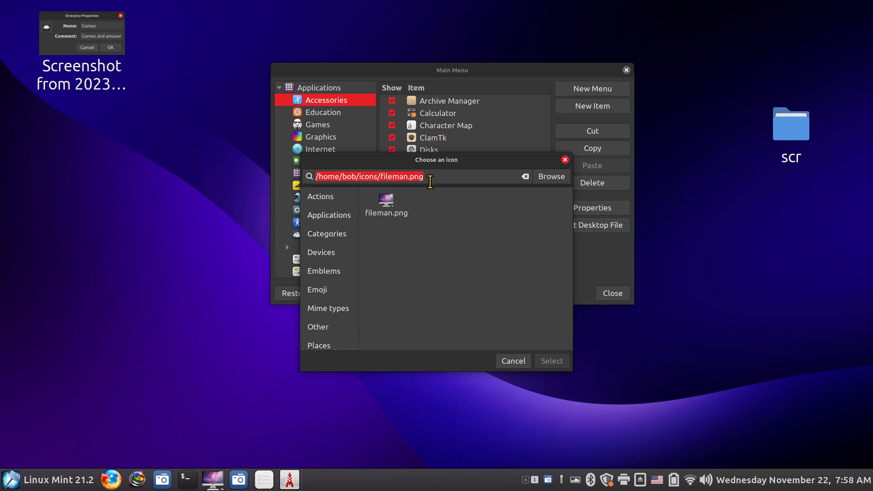
{"action": "type", "text": "files"}
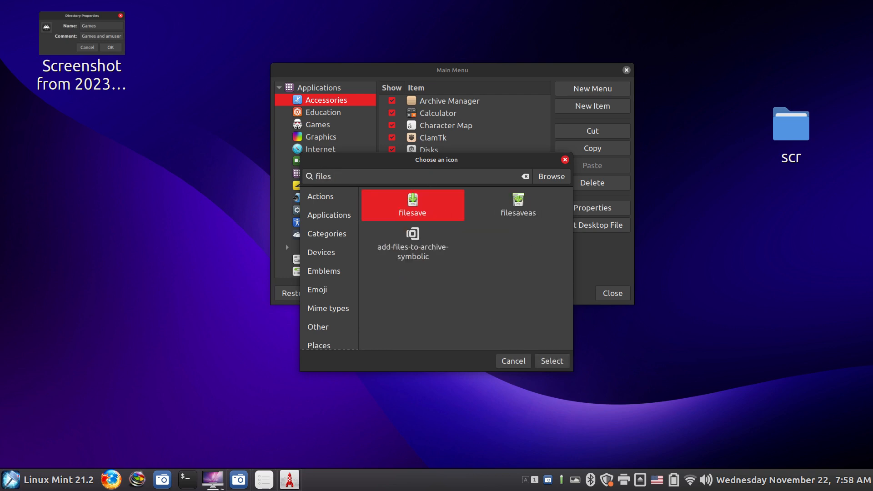
{"action": "key", "text": "BackSpace"}
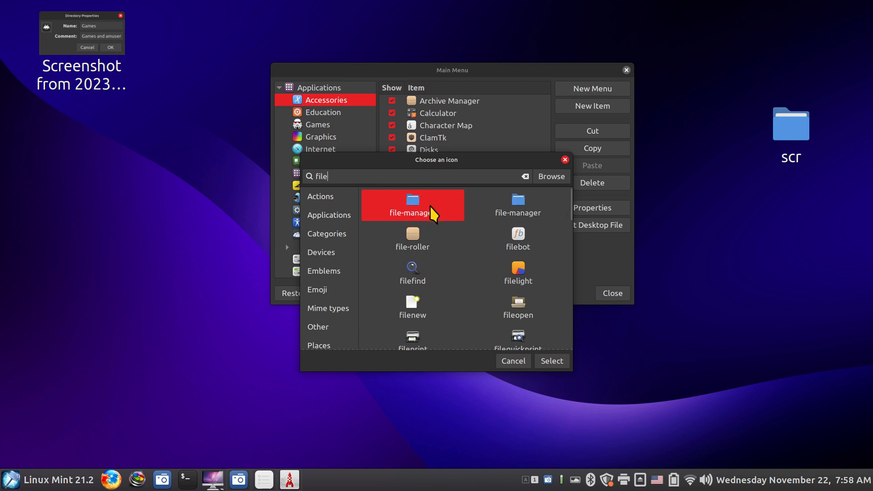
{"action": "left_click", "coordinate": [550, 360]}
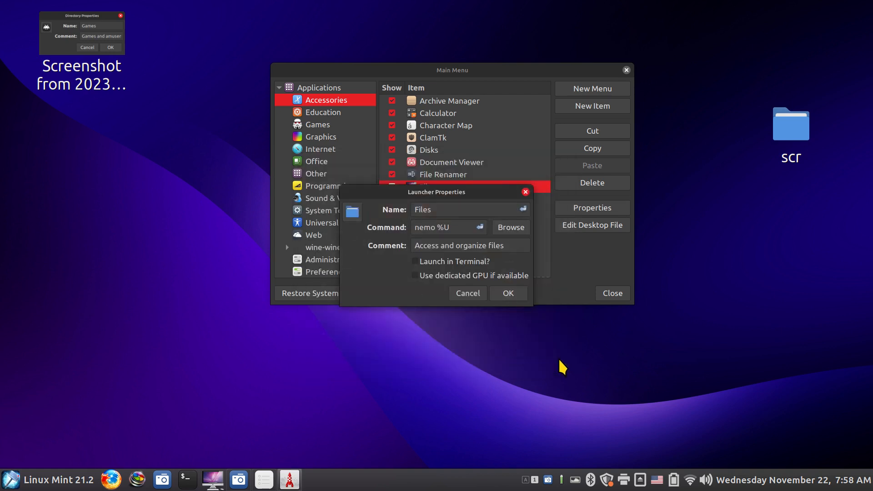
{"action": "left_click", "coordinate": [507, 293]}
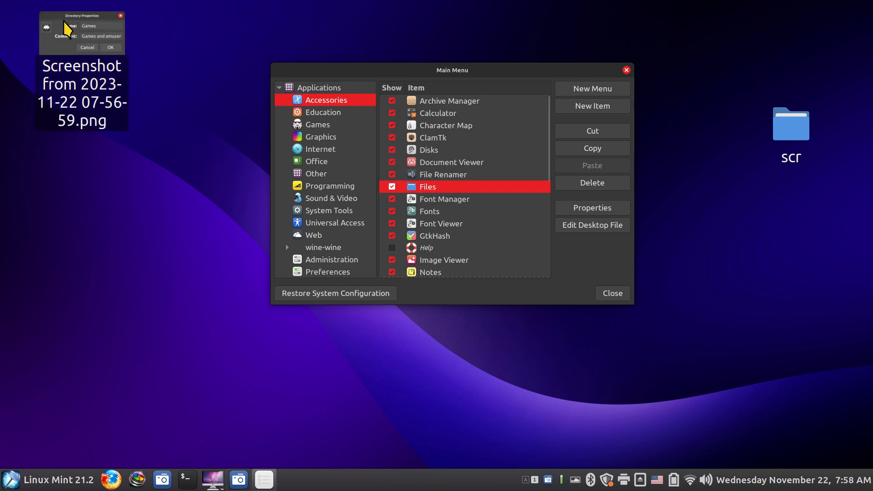
- Move the desktop screenshot into the scr folder, then reopen the Files item's launcher properties
{"action": "left_click_drag", "start_coordinate": [67, 21], "coordinate": [787, 129]}
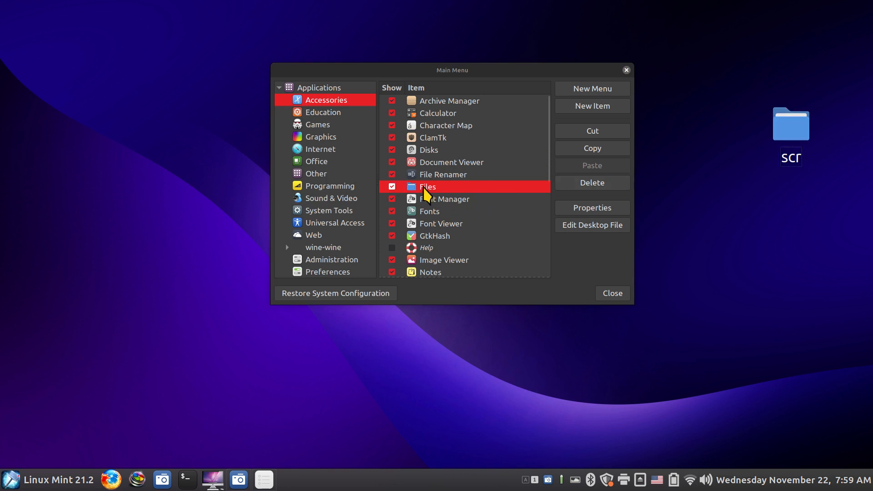
{"action": "left_click", "coordinate": [585, 210]}
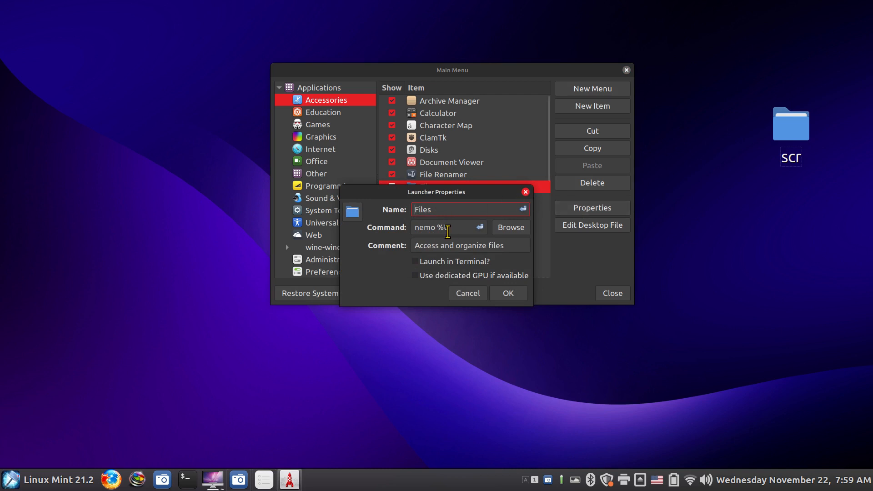
{"action": "left_click_drag", "start_coordinate": [458, 226], "coordinate": [408, 225]}
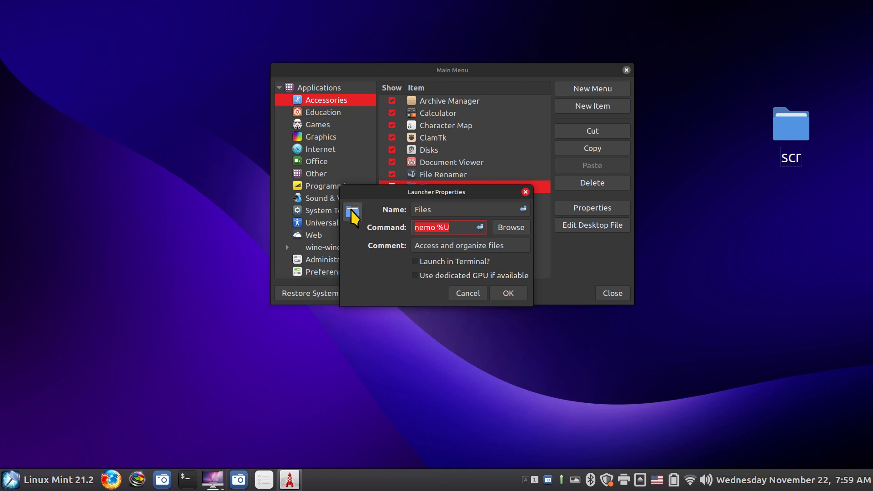
{"action": "left_click", "coordinate": [441, 209]}
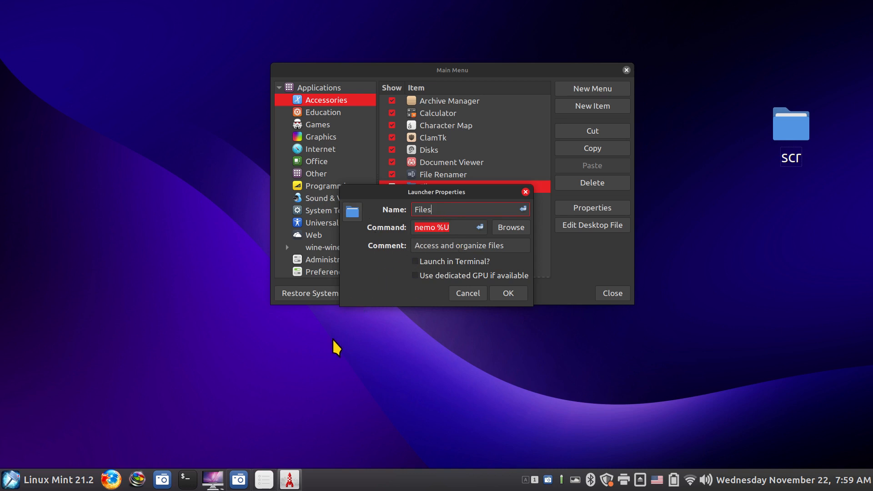
- Capture a screenshot of the Launcher Properties window and save it to the Desktop folder
{"action": "left_click", "coordinate": [162, 479]}
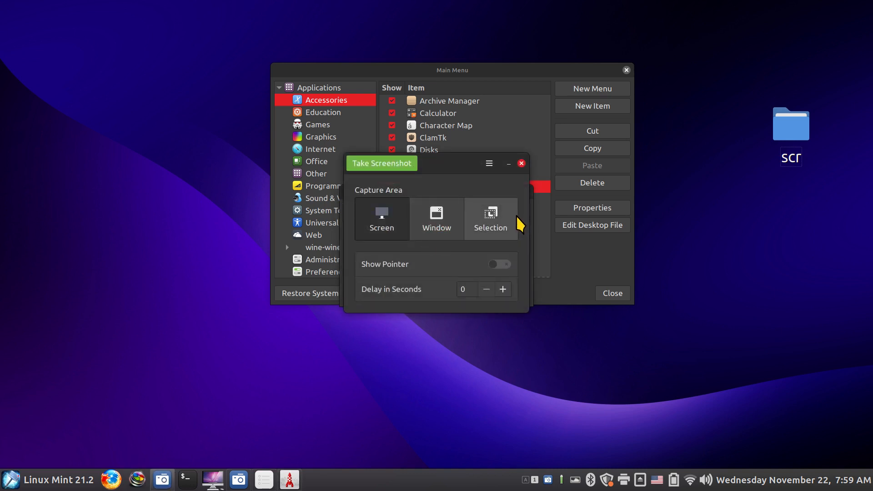
{"action": "left_click", "coordinate": [434, 219]}
{"action": "left_click", "coordinate": [386, 163]}
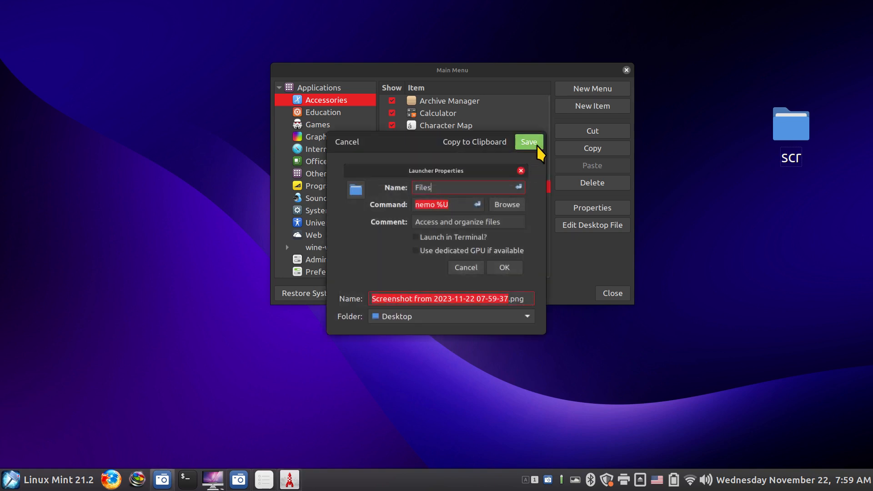
{"action": "left_click", "coordinate": [533, 142]}
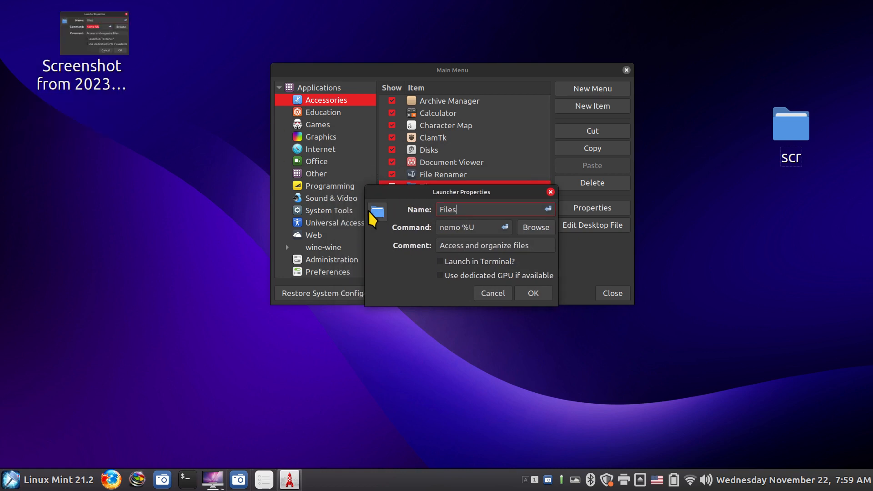
- Set the Files item's icon to fileman.png from the home directory's icons folder and save its launcher properties
{"action": "left_click", "coordinate": [376, 213]}
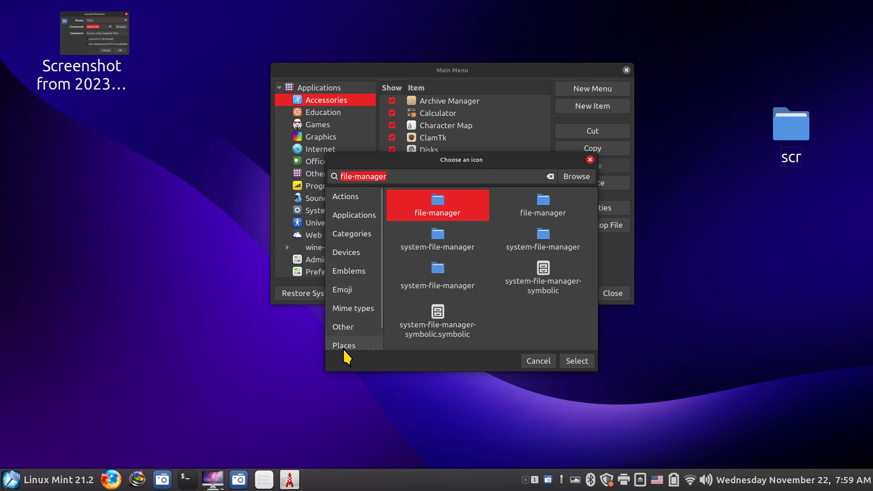
{"action": "left_click", "coordinate": [572, 176]}
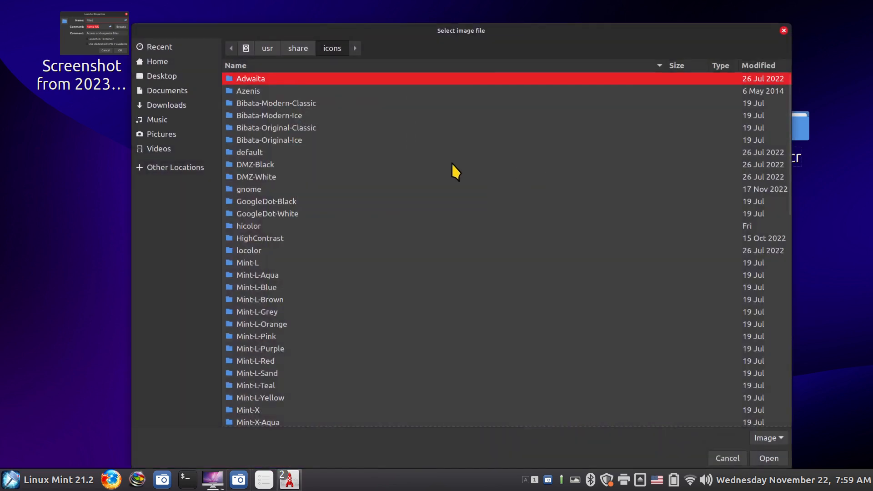
{"action": "left_click", "coordinate": [163, 61]}
{"action": "double_click", "coordinate": [238, 116]}
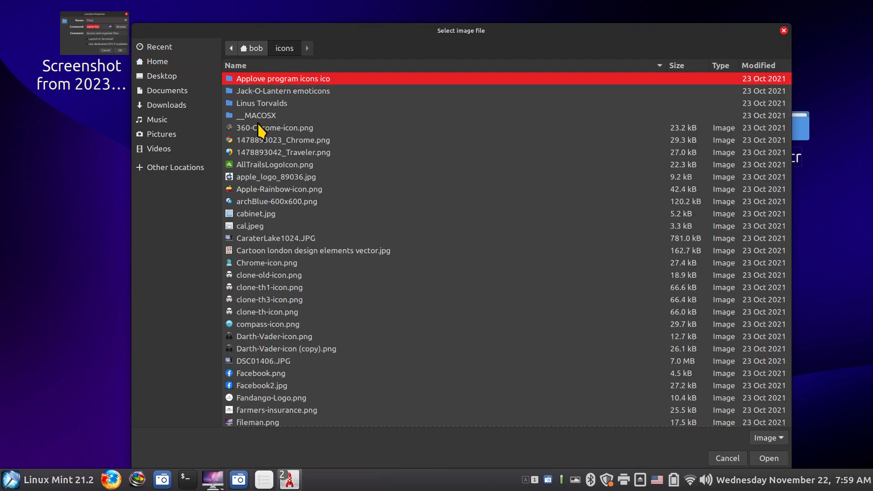
{"action": "scroll", "coordinate": [328, 282], "scroll_direction": "down", "scroll_amount": 3}
{"action": "left_click", "coordinate": [319, 304]}
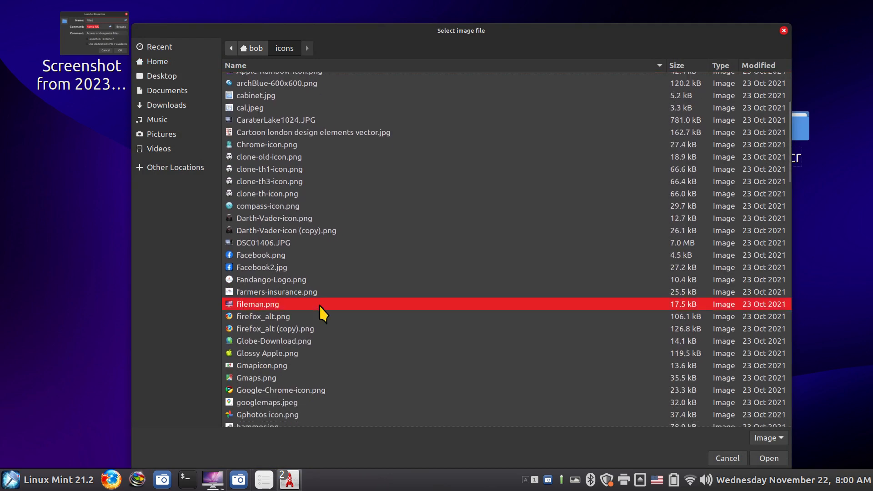
{"action": "left_click", "coordinate": [768, 459]}
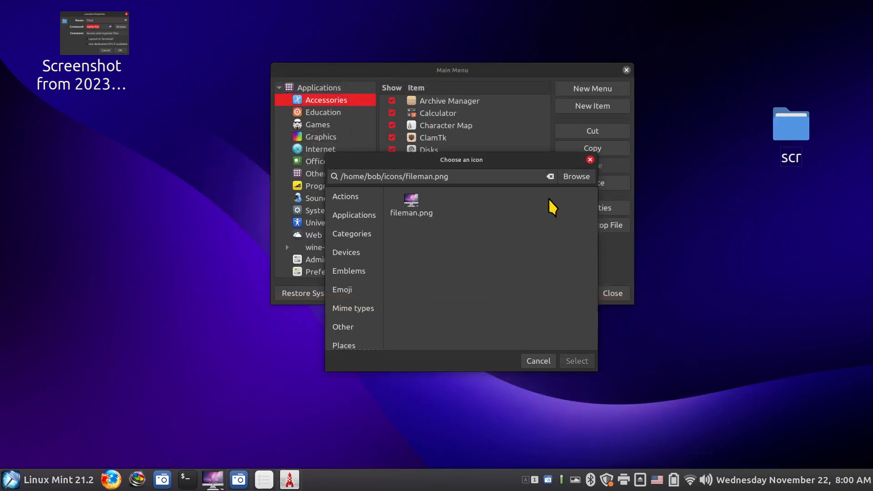
{"action": "left_click", "coordinate": [405, 206]}
{"action": "left_click", "coordinate": [586, 356]}
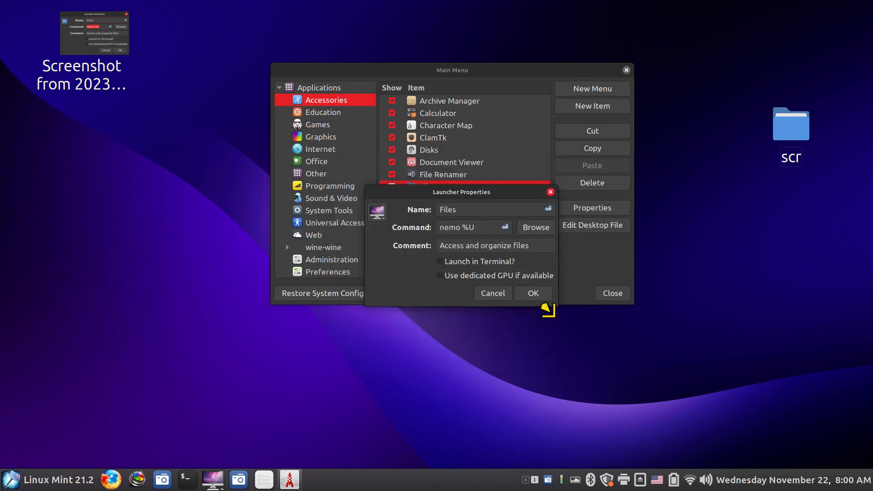
{"action": "left_click", "coordinate": [526, 292]}
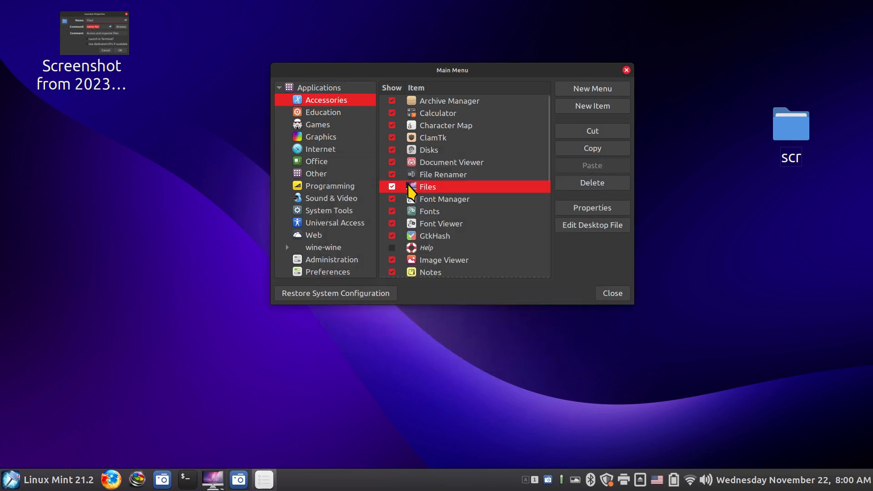
- View the application menu and close it, then move the new desktop screenshot into the scr folder
{"action": "left_click", "coordinate": [11, 479]}
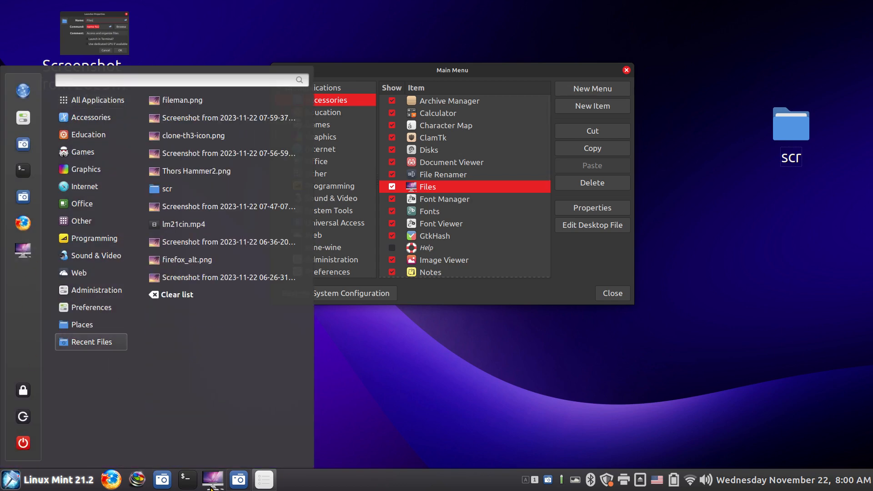
{"action": "left_click", "coordinate": [468, 356]}
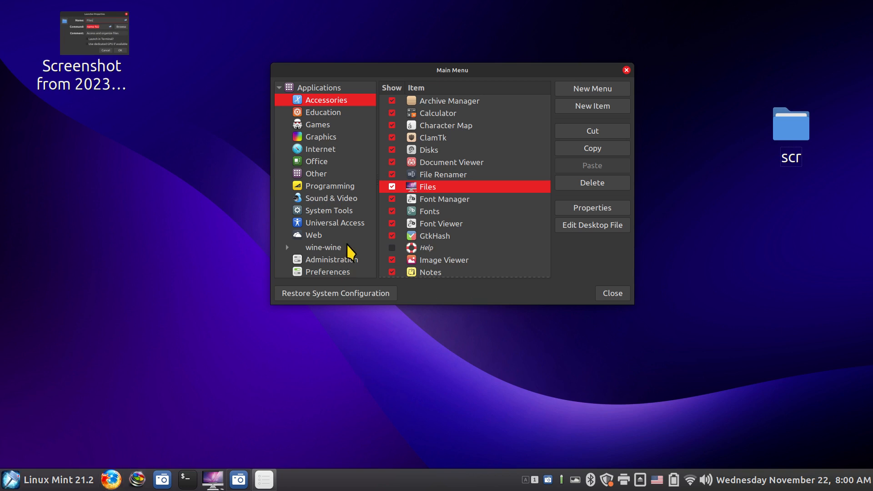
{"action": "left_click_drag", "start_coordinate": [103, 36], "coordinate": [773, 120]}
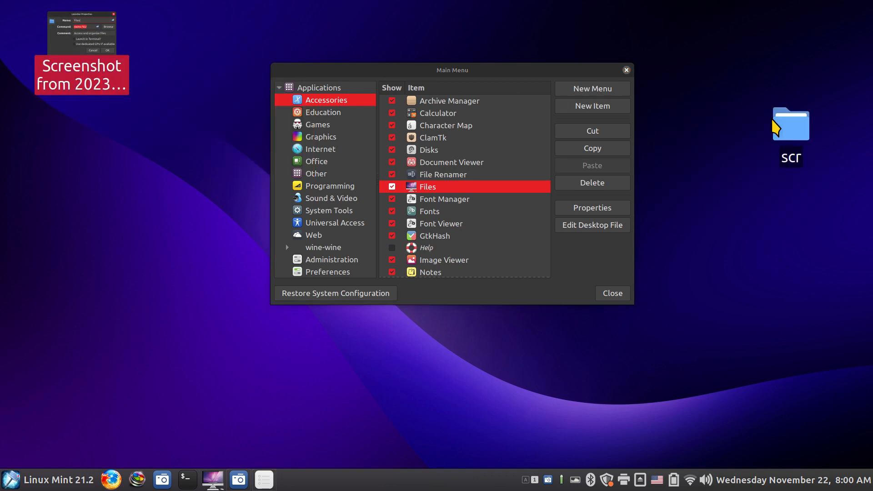
- Change the icon of the Internet category's Firefox Web Browser item to firefox-aurora and save its launcher properties
{"action": "left_click", "coordinate": [303, 148]}
{"action": "left_click", "coordinate": [434, 148]}
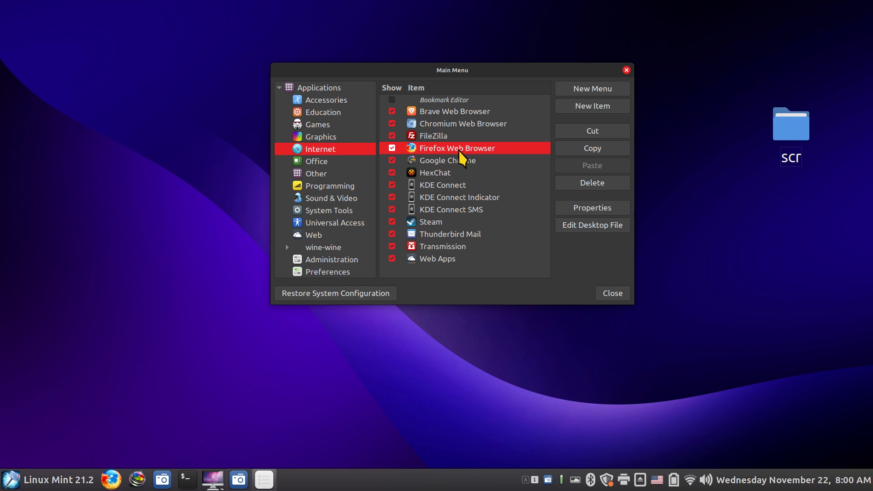
{"action": "left_click", "coordinate": [577, 206]}
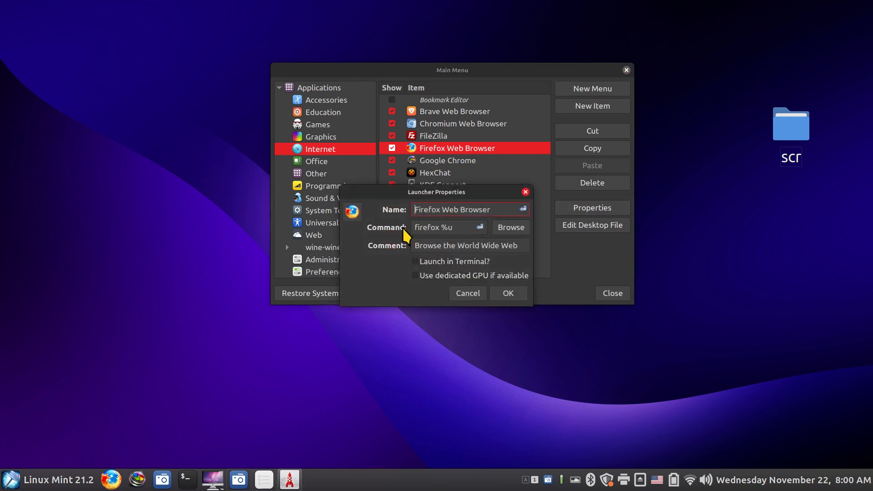
{"action": "left_click", "coordinate": [351, 212]}
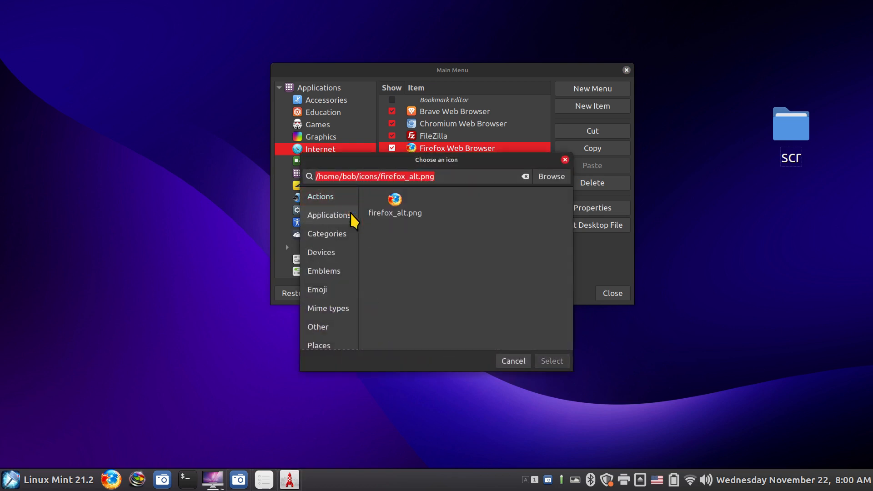
{"action": "type", "text": "fire"}
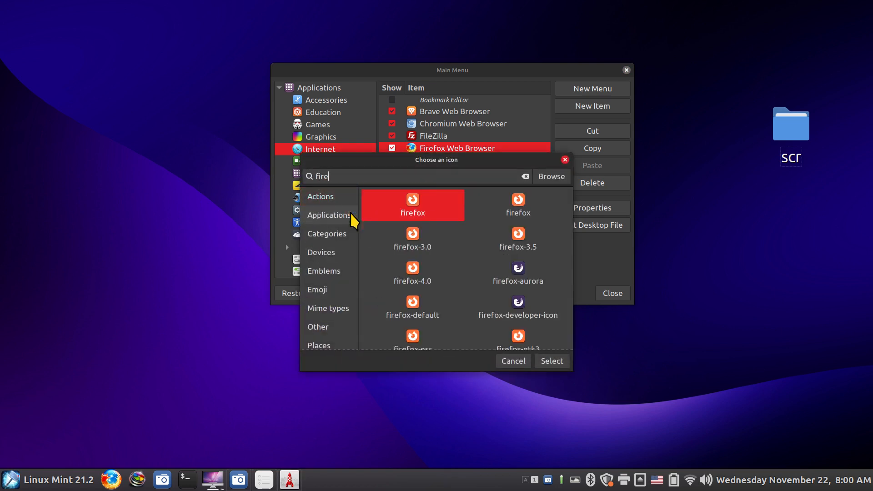
{"action": "type", "text": "fox"}
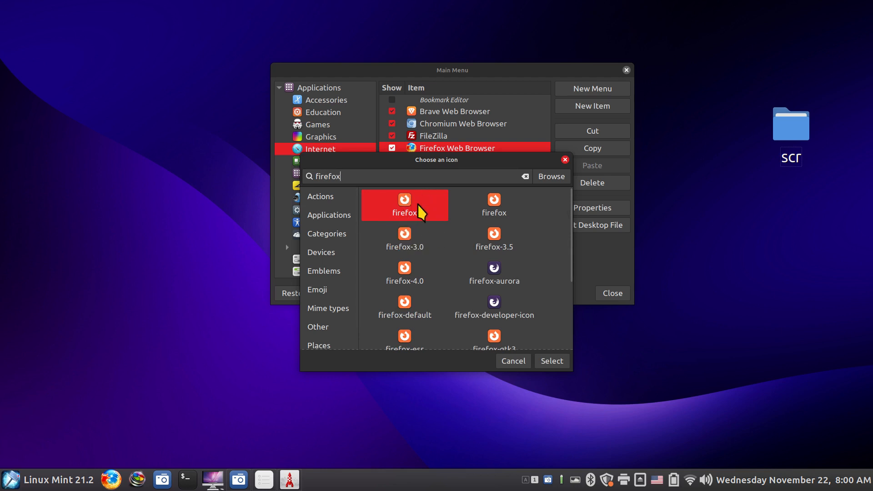
{"action": "left_click", "coordinate": [496, 271]}
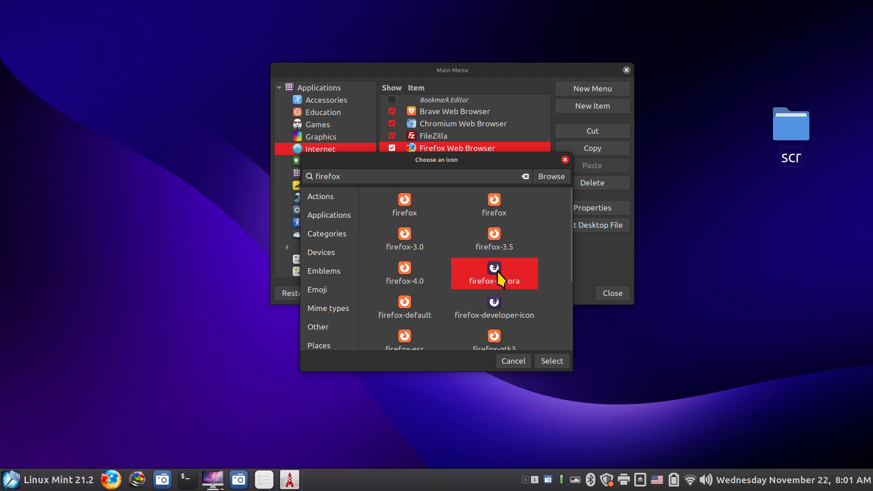
{"action": "scroll", "coordinate": [496, 272], "scroll_direction": "down", "scroll_amount": 3}
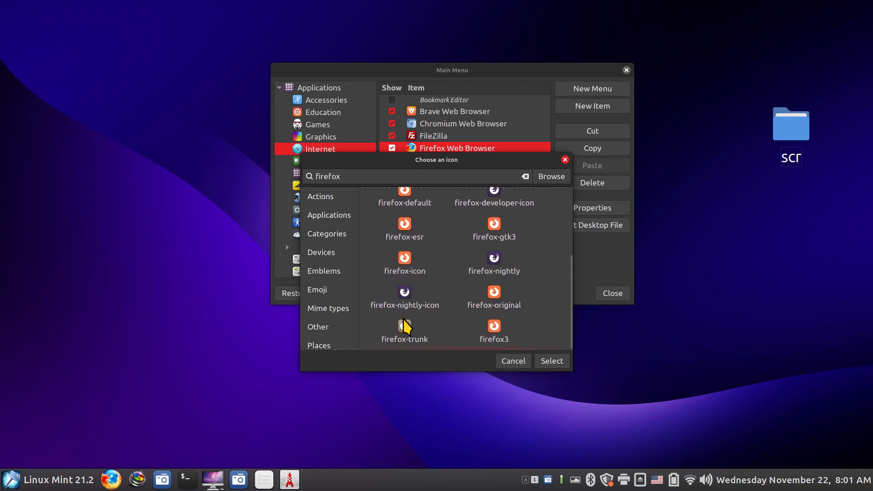
{"action": "scroll", "coordinate": [460, 304], "scroll_direction": "up", "scroll_amount": 3}
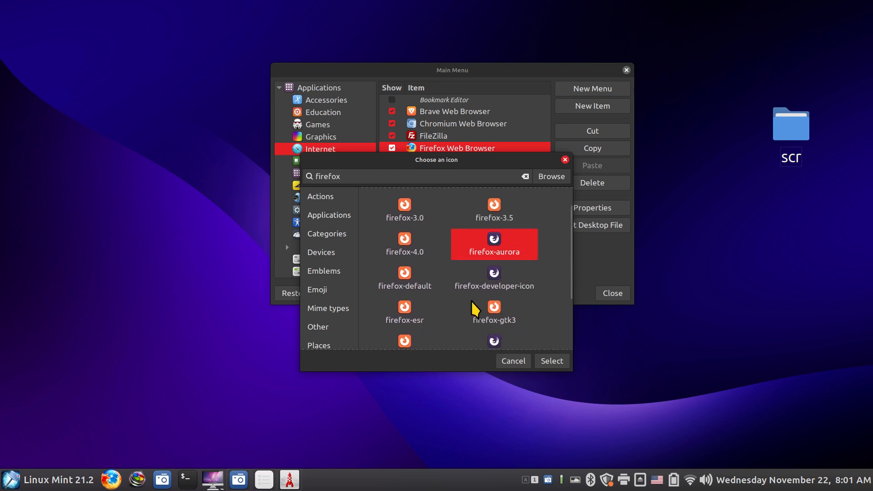
{"action": "left_click", "coordinate": [551, 360]}
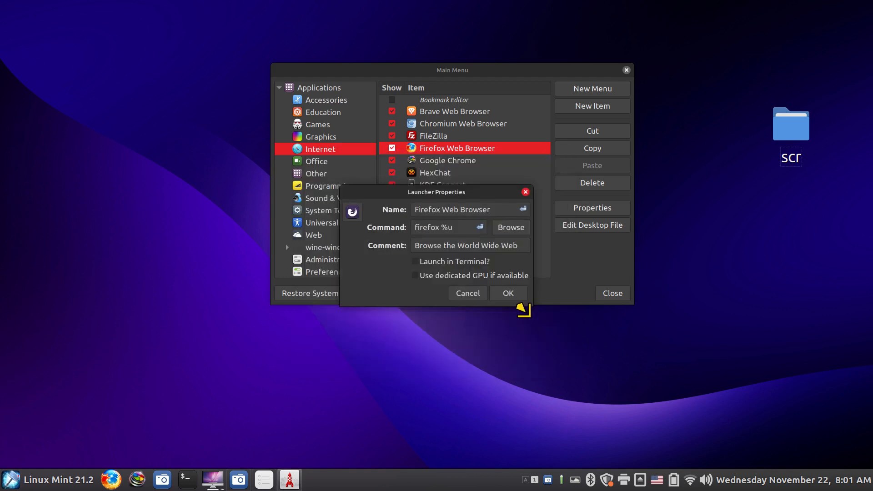
{"action": "left_click", "coordinate": [506, 293]}
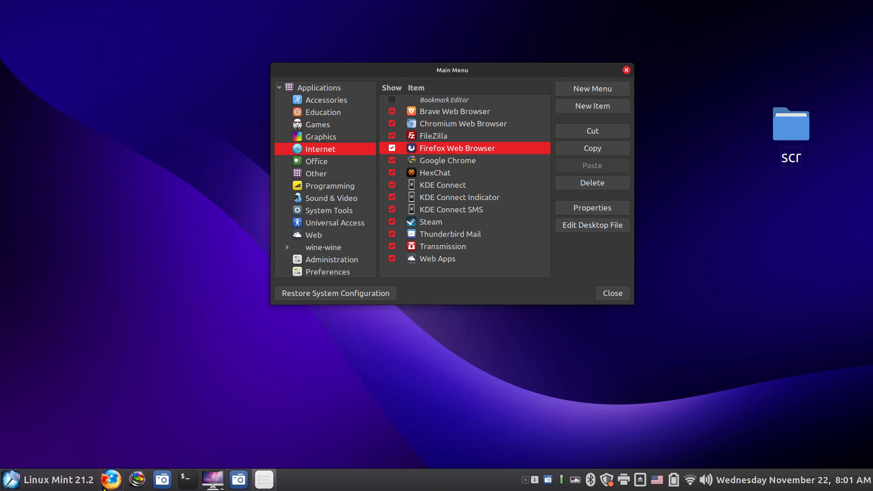
- Check the Firefox Web Browser entry's icon in the application menu's Internet category and close the menu
{"action": "left_click", "coordinate": [16, 483]}
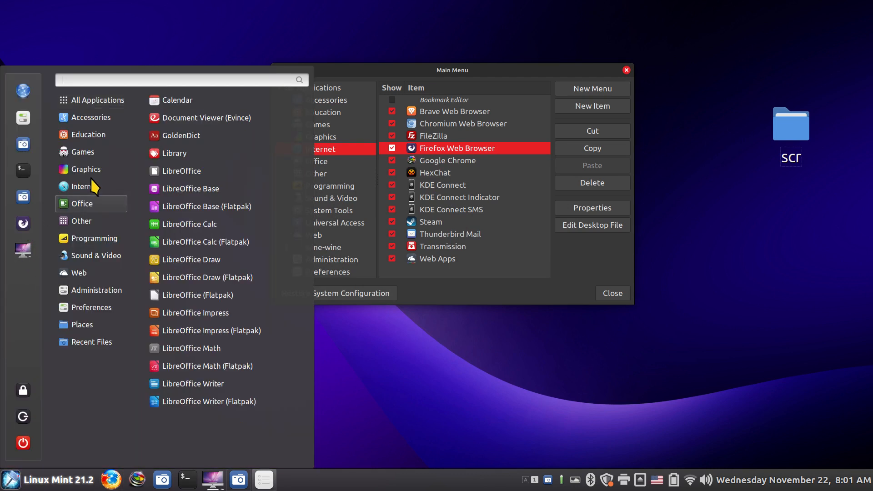
{"action": "mouse_move", "coordinate": [97, 187]}
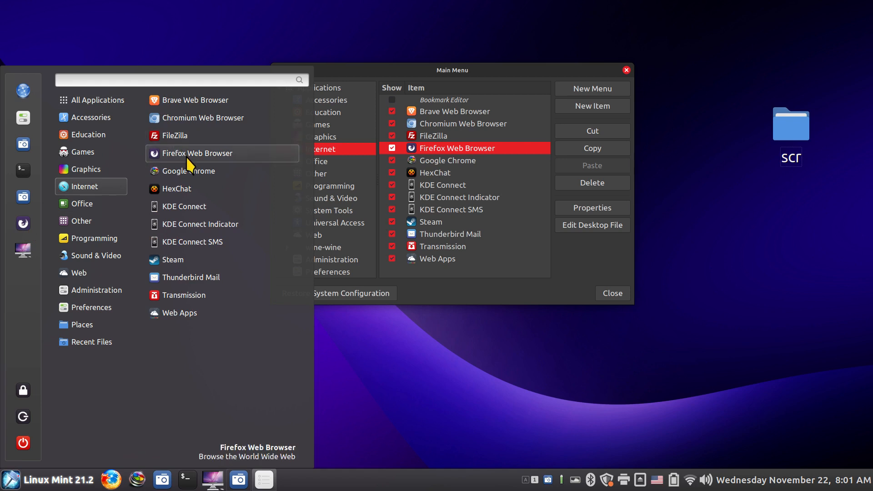
{"action": "left_click", "coordinate": [496, 299]}
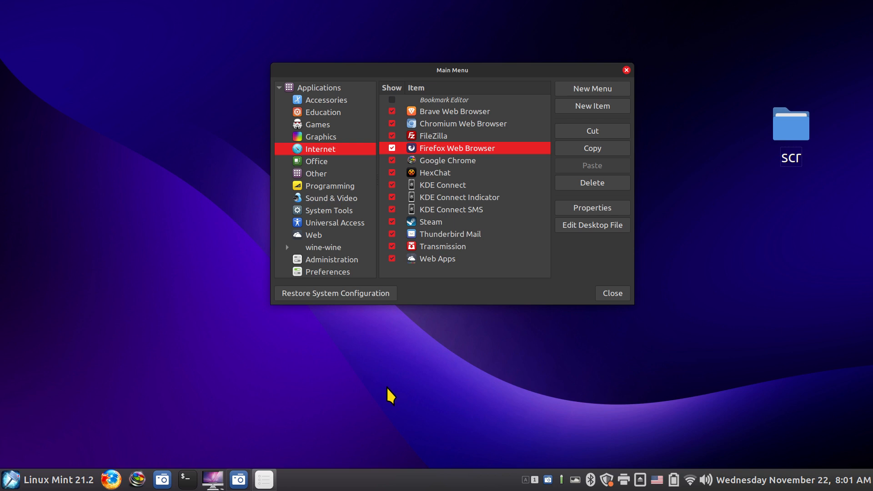
- Restart Cinnamon to refresh the panel icons, and briefly view the application menu before closing it
{"action": "right_click", "coordinate": [395, 478]}
{"action": "left_click", "coordinate": [398, 435]}
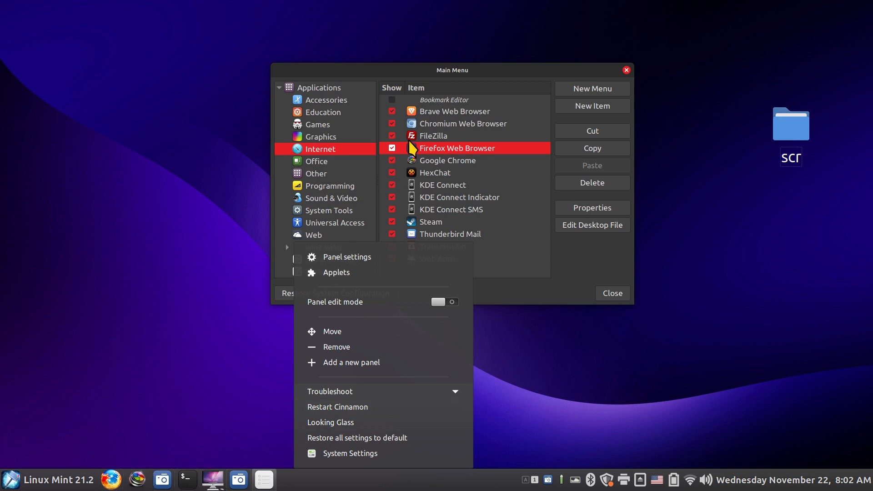
{"action": "left_click", "coordinate": [367, 407]}
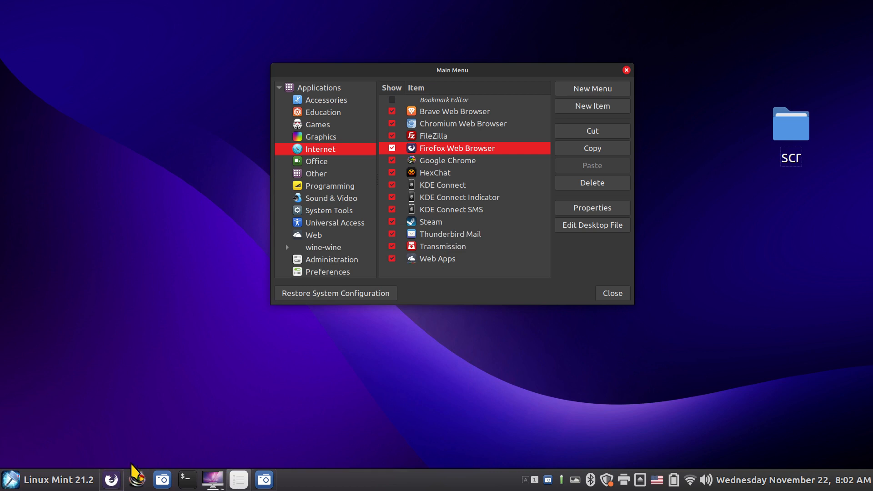
{"action": "left_click", "coordinate": [26, 481]}
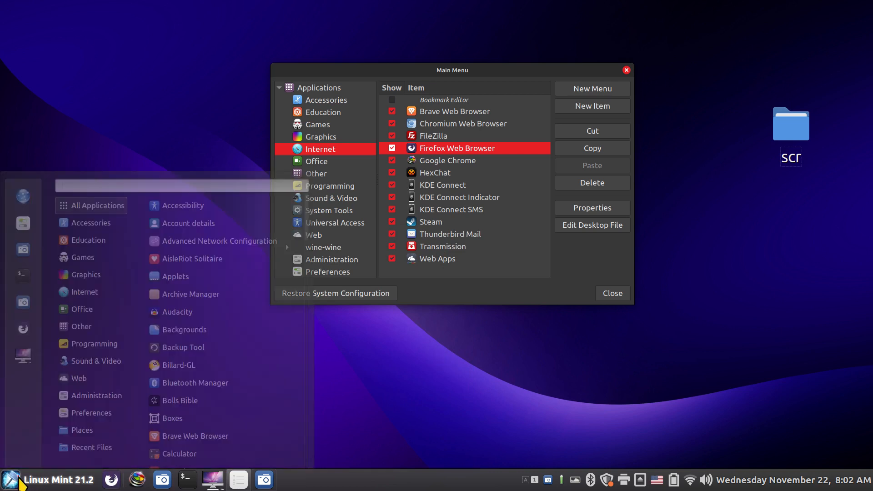
{"action": "left_click", "coordinate": [483, 332]}
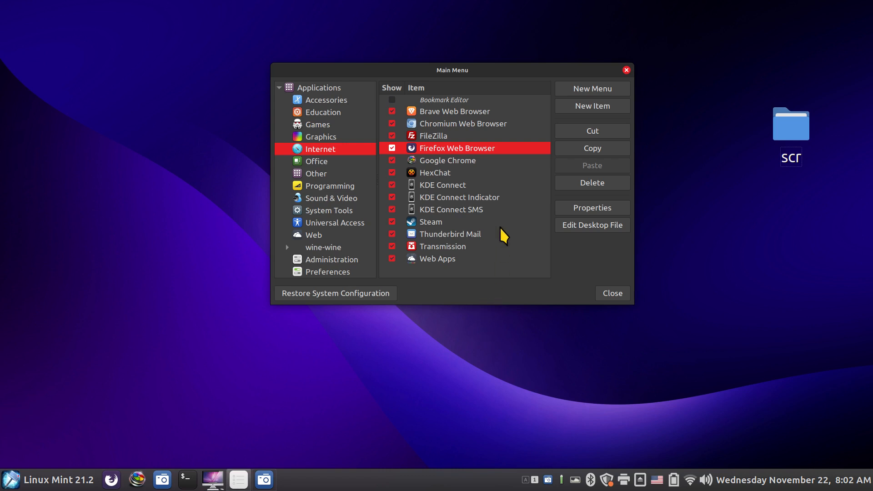
- Set the icon of the Administration category's Software Manager item to mintinstall, save its launcher properties, and check it in the application menu
{"action": "left_click", "coordinate": [323, 260]}
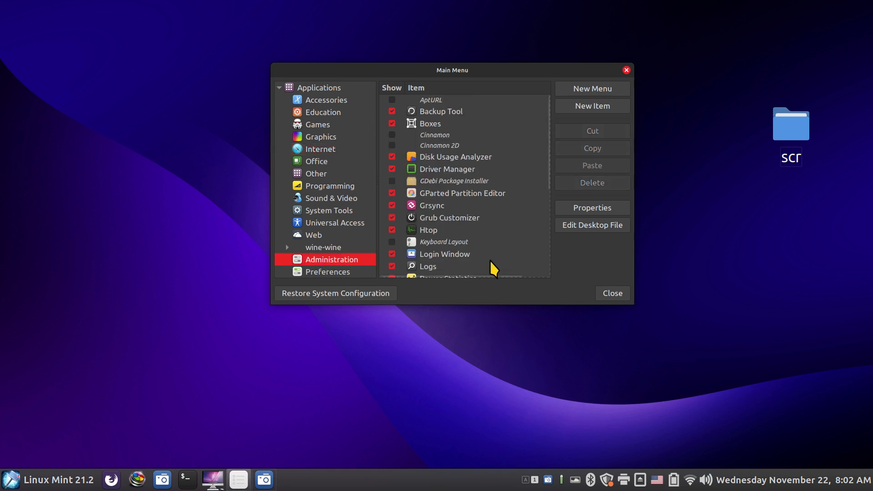
{"action": "scroll", "coordinate": [490, 261], "scroll_direction": "down", "scroll_amount": 3}
{"action": "left_click", "coordinate": [421, 247]}
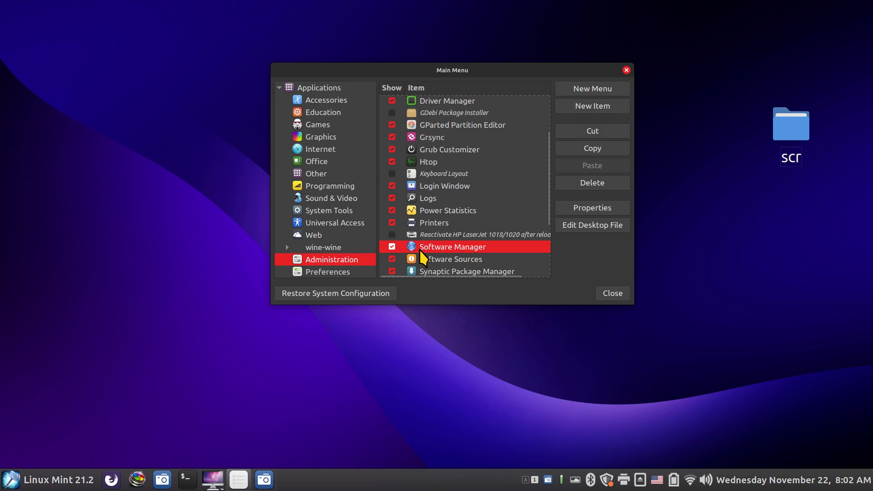
{"action": "left_click", "coordinate": [600, 210]}
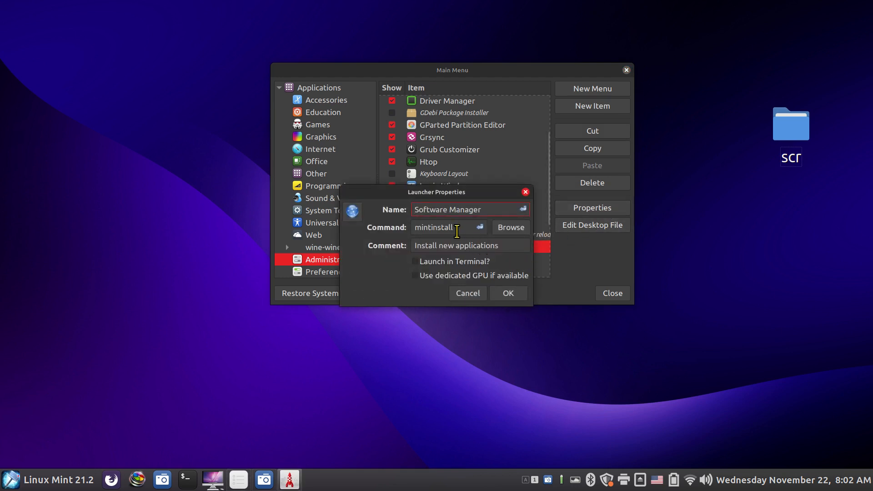
{"action": "left_click", "coordinate": [353, 213]}
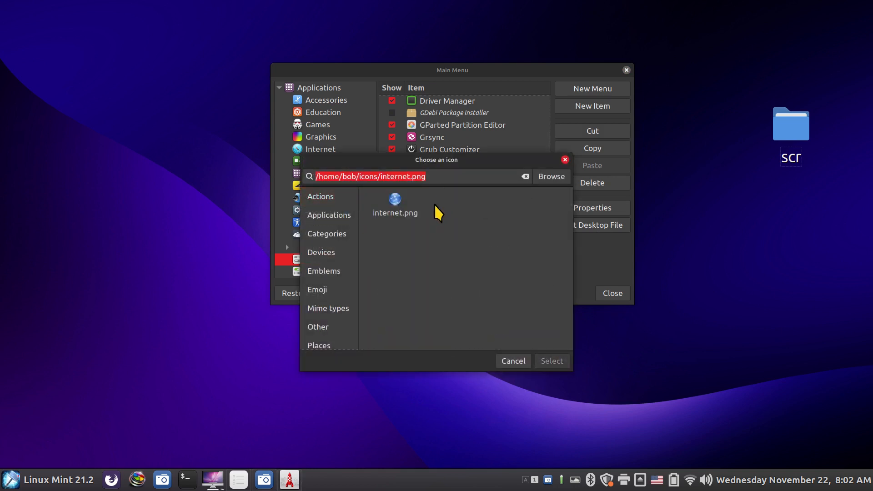
{"action": "type", "text": "min"}
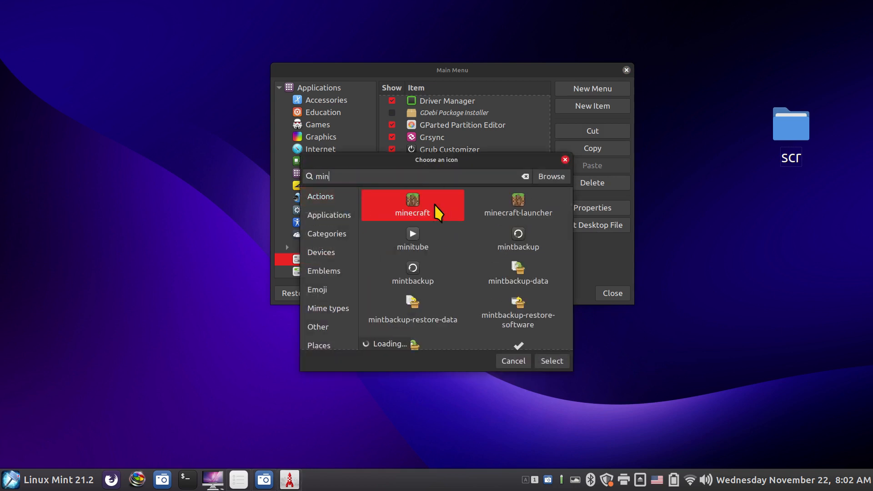
{"action": "type", "text": "tin"}
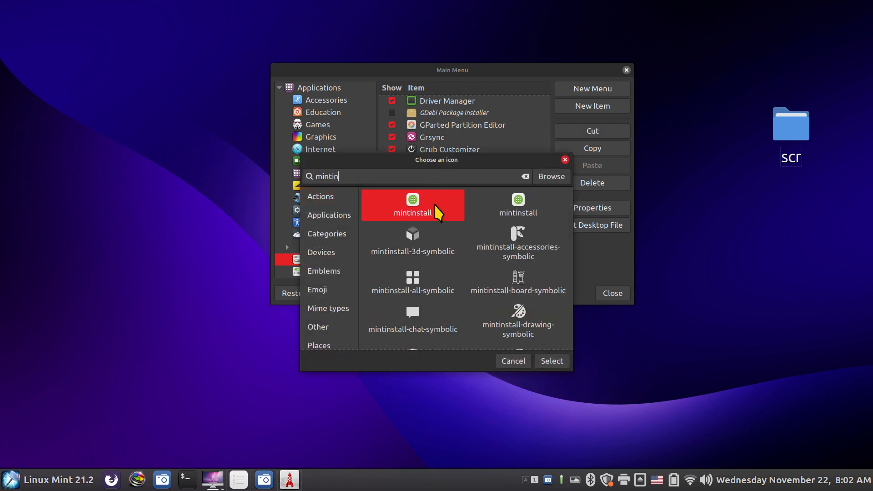
{"action": "type", "text": "stall"}
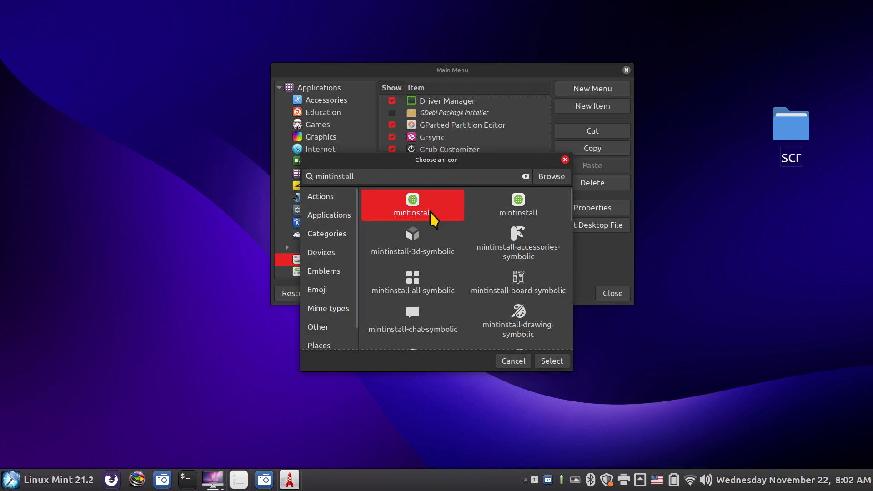
{"action": "left_click", "coordinate": [550, 361]}
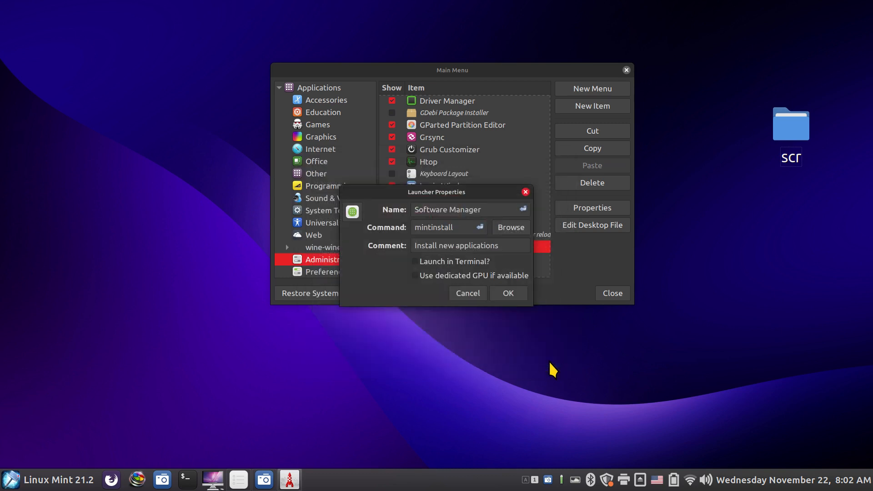
{"action": "left_click", "coordinate": [509, 292]}
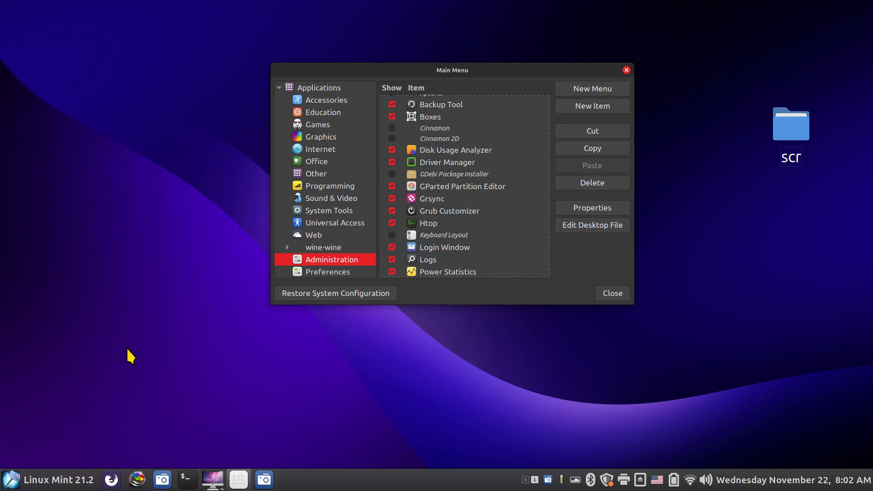
{"action": "key", "text": "super"}
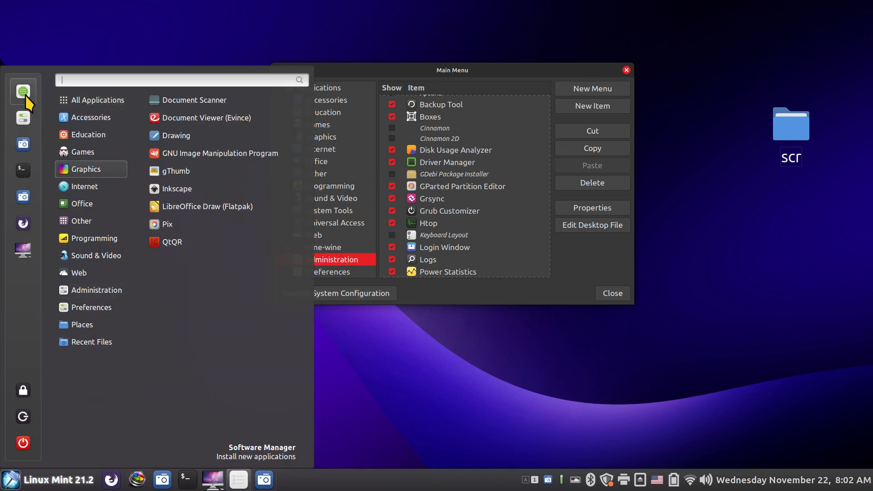
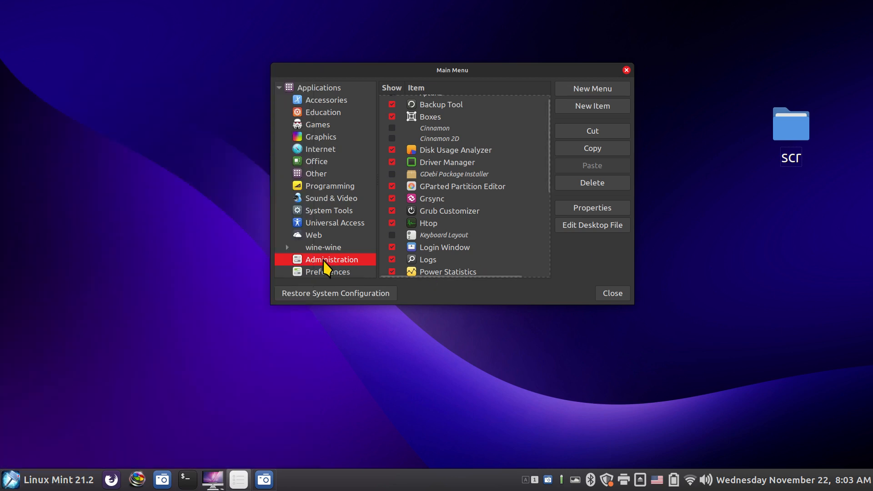
- Capture a screenshot of Software Manager's Launcher Properties window with the command text selected, and save it to the Desktop folder
{"action": "scroll", "coordinate": [520, 235], "scroll_direction": "down", "scroll_amount": 4}
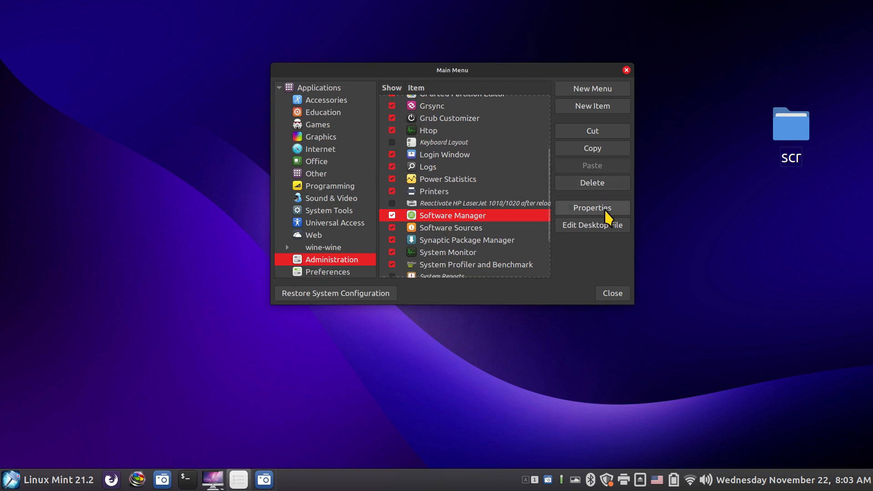
{"action": "left_click", "coordinate": [591, 211]}
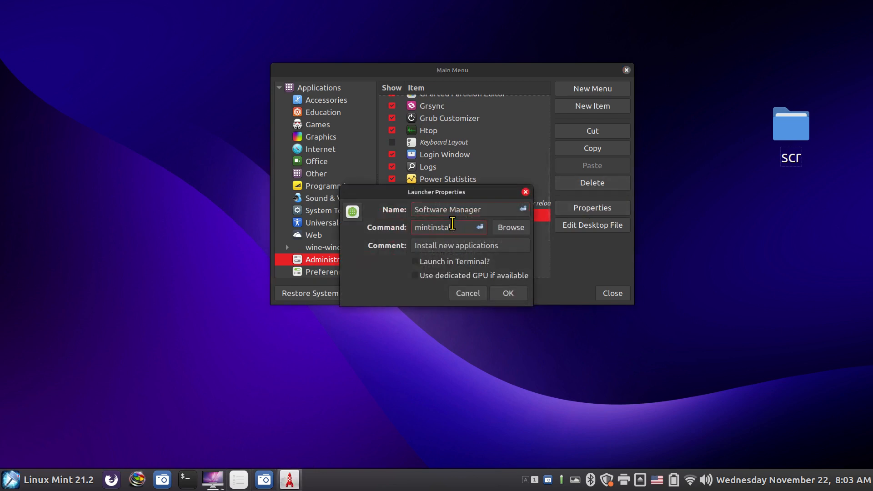
{"action": "left_click_drag", "start_coordinate": [452, 228], "coordinate": [403, 222]}
{"action": "left_click", "coordinate": [162, 480]}
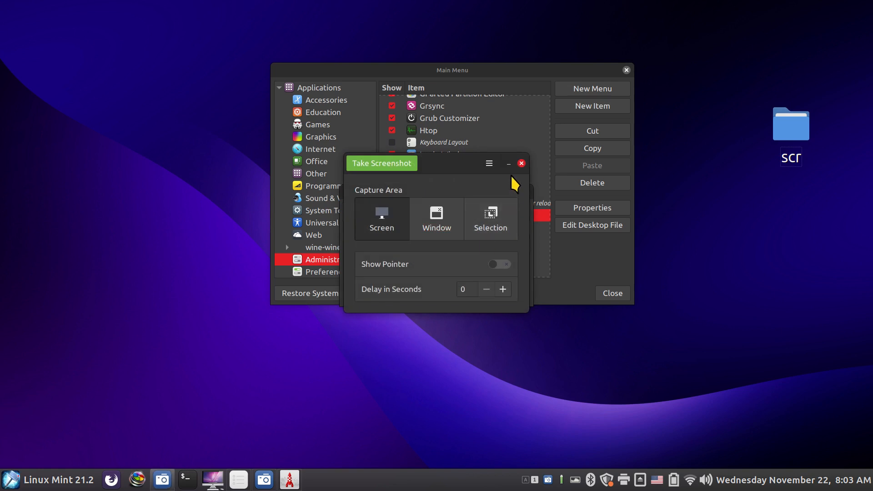
{"action": "left_click", "coordinate": [436, 222]}
{"action": "left_click", "coordinate": [374, 162]}
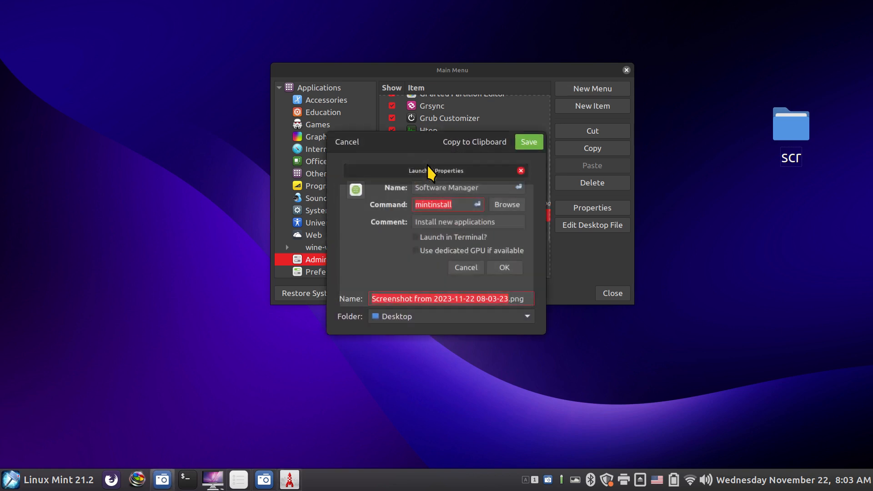
{"action": "left_click", "coordinate": [529, 142]}
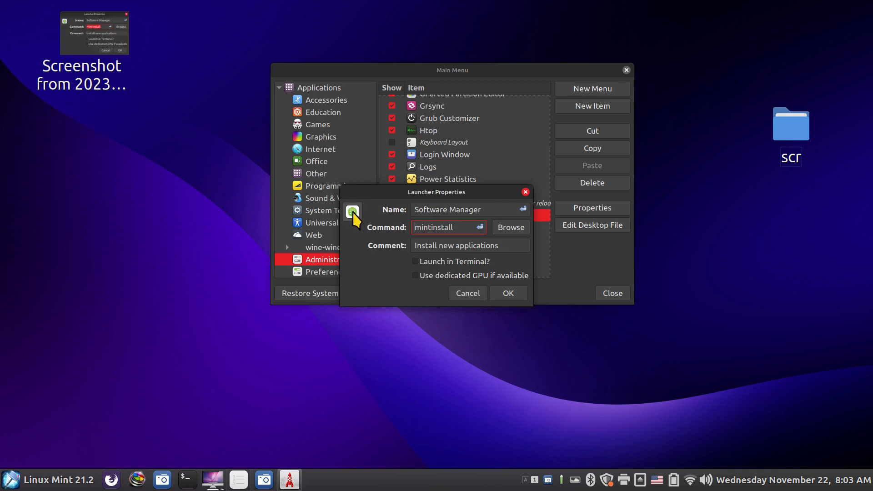
- Change Software Manager's icon to face-cool from the Emoji category, save its launcher properties, and check it in the application menu
{"action": "left_click", "coordinate": [351, 211]}
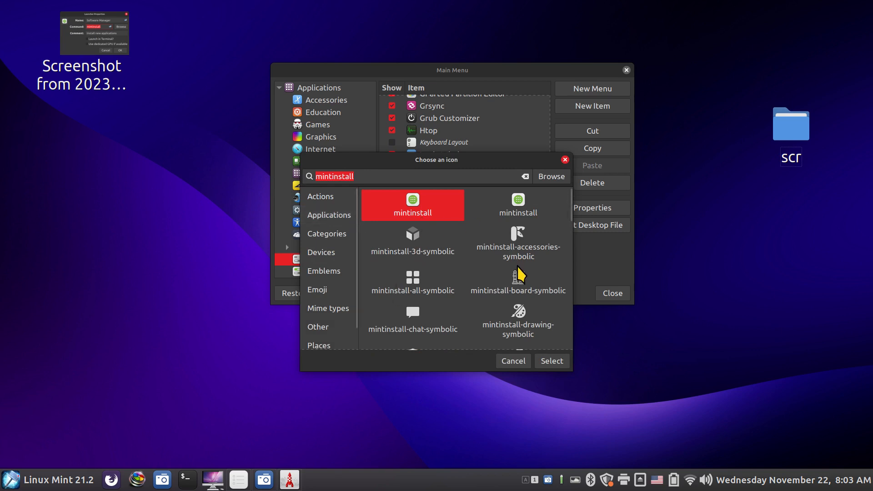
{"action": "scroll", "coordinate": [520, 268], "scroll_direction": "down", "scroll_amount": 2}
{"action": "scroll", "coordinate": [518, 258], "scroll_direction": "down", "scroll_amount": 6}
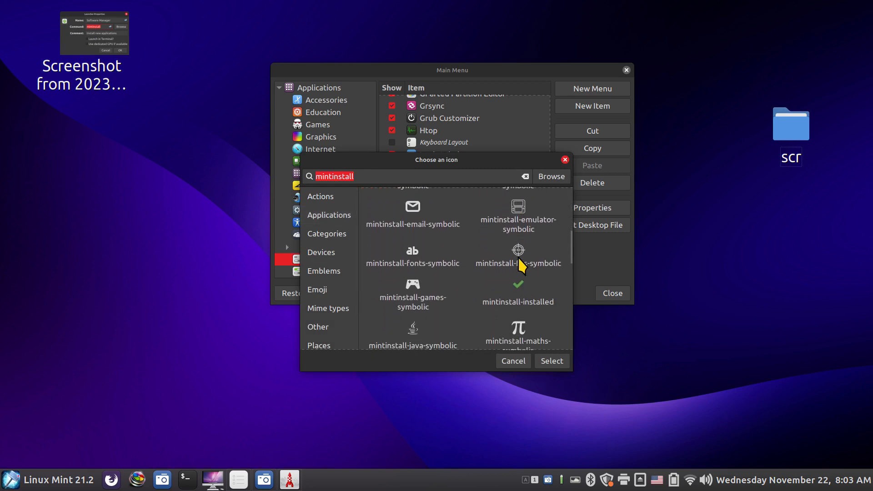
{"action": "scroll", "coordinate": [519, 260], "scroll_direction": "down", "scroll_amount": 6}
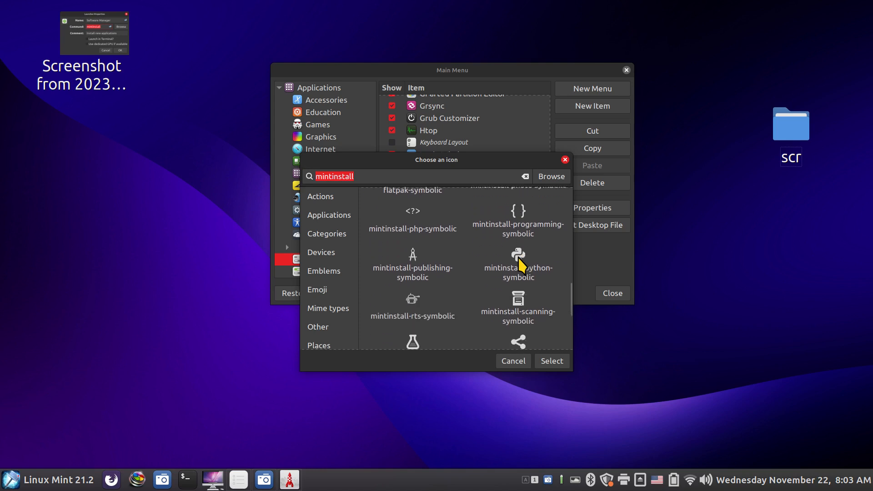
{"action": "scroll", "coordinate": [520, 268], "scroll_direction": "down", "scroll_amount": 1}
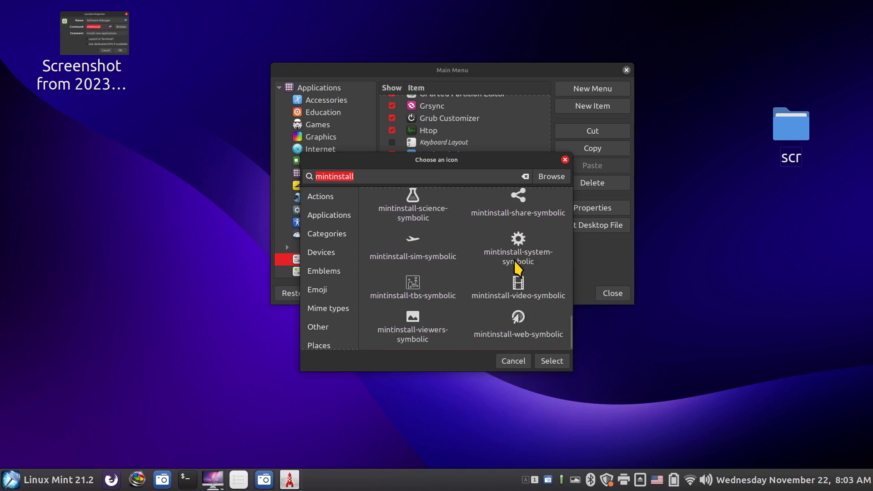
{"action": "scroll", "coordinate": [518, 269], "scroll_direction": "up", "scroll_amount": 5}
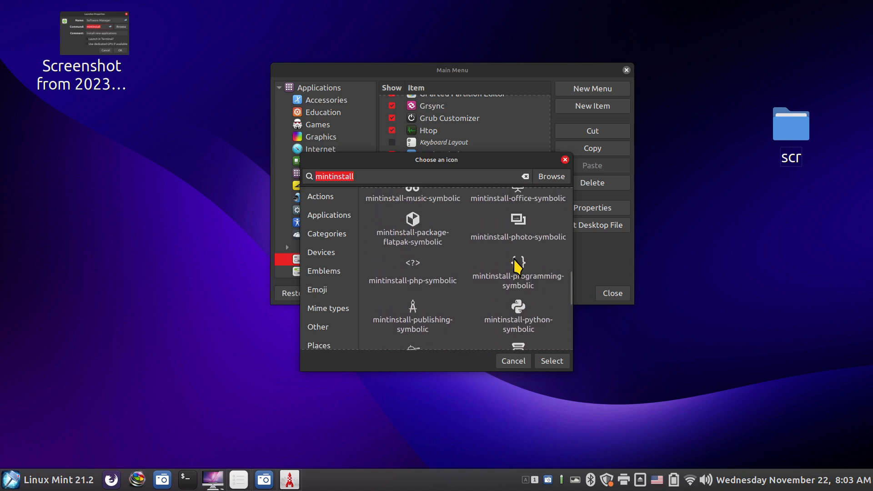
{"action": "left_click", "coordinate": [321, 293]}
{"action": "left_click", "coordinate": [412, 250]}
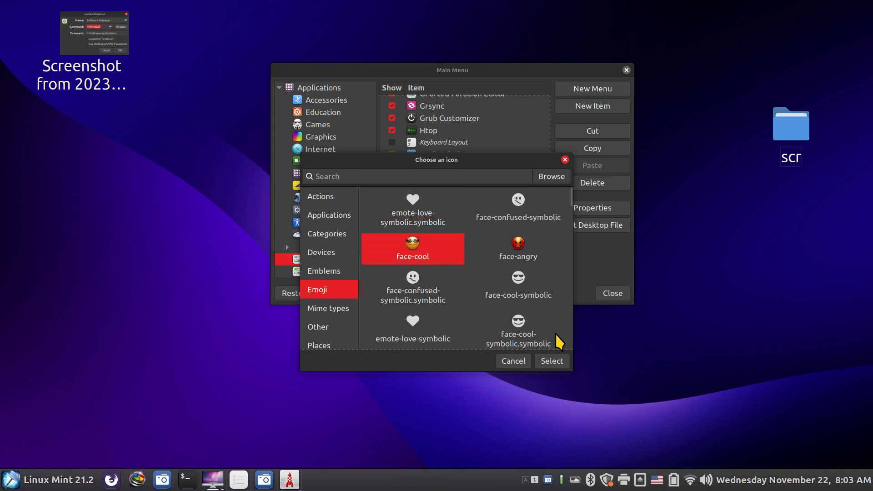
{"action": "left_click", "coordinate": [551, 362]}
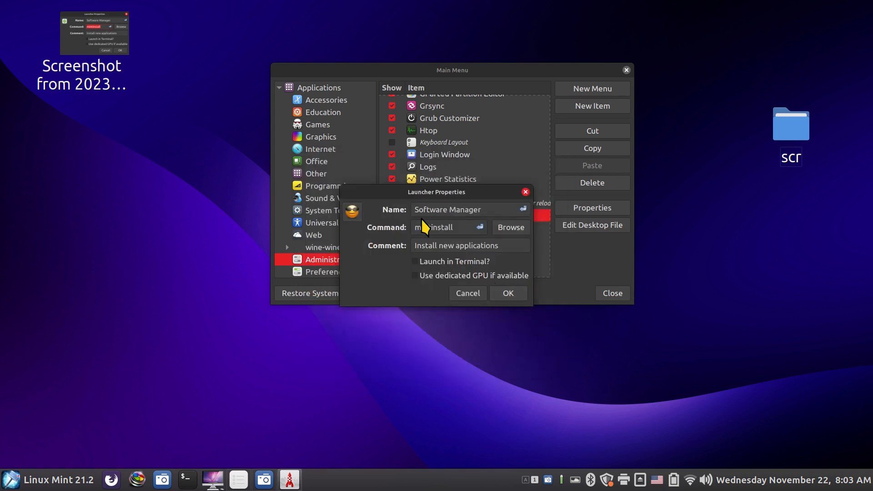
{"action": "left_click", "coordinate": [506, 293]}
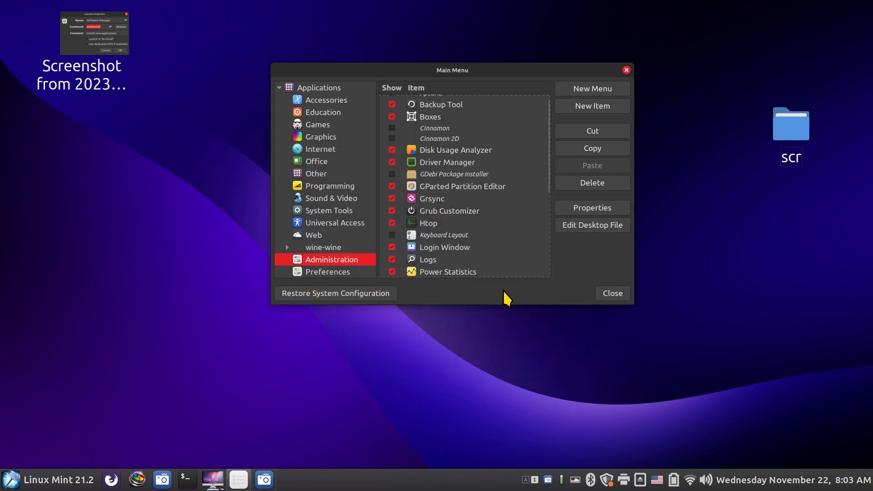
{"action": "left_click", "coordinate": [11, 480]}
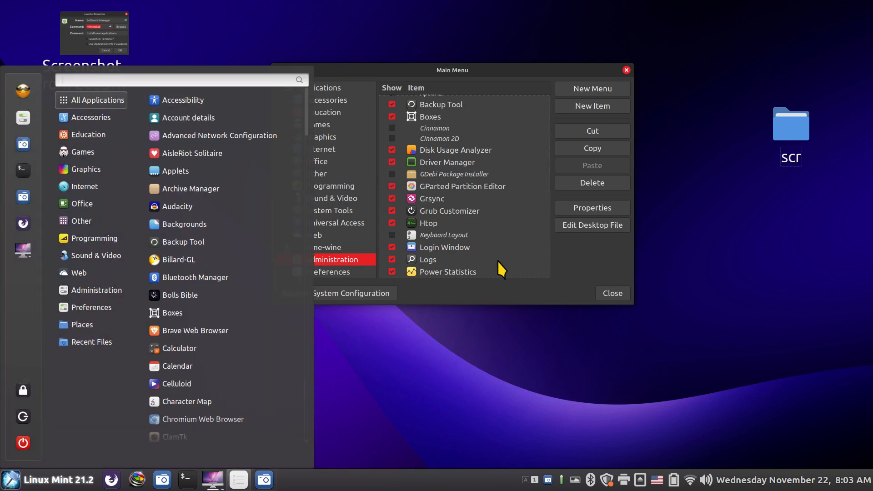
{"action": "left_click", "coordinate": [540, 299]}
- Start choosing a custom image for Software Manager's launcher icon, and browse to the icons folder in the home directory
{"action": "scroll", "coordinate": [525, 234], "scroll_direction": "down", "scroll_amount": 3}
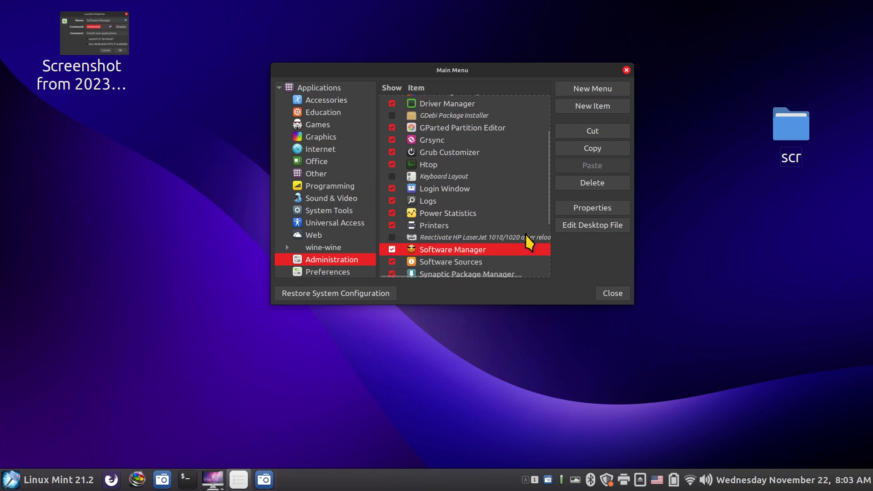
{"action": "left_click", "coordinate": [590, 212]}
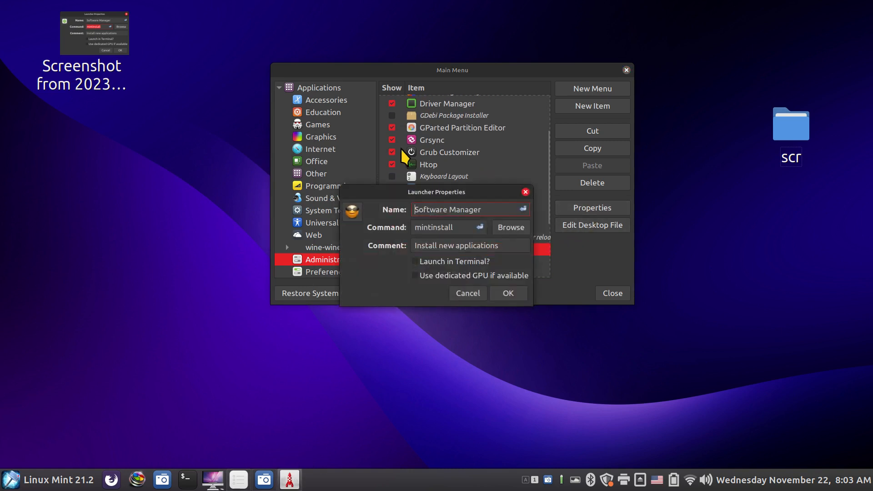
{"action": "left_click", "coordinate": [350, 214]}
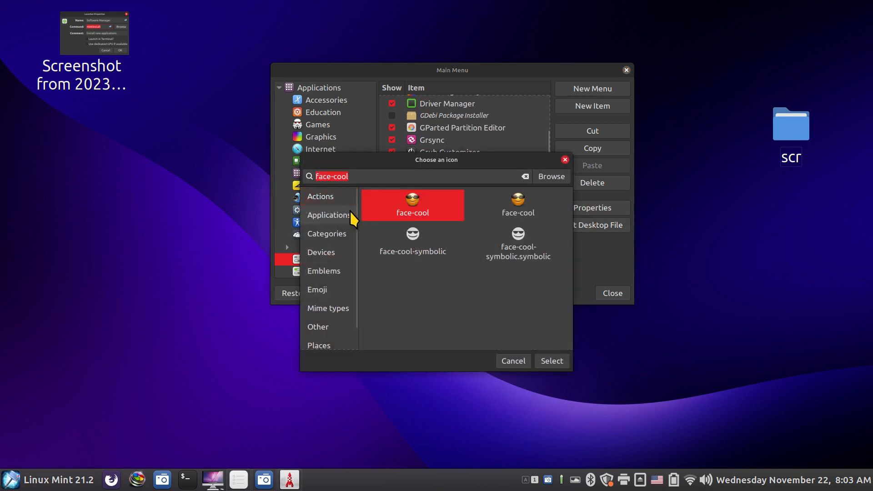
{"action": "left_click", "coordinate": [555, 176]}
{"action": "left_click", "coordinate": [125, 64]}
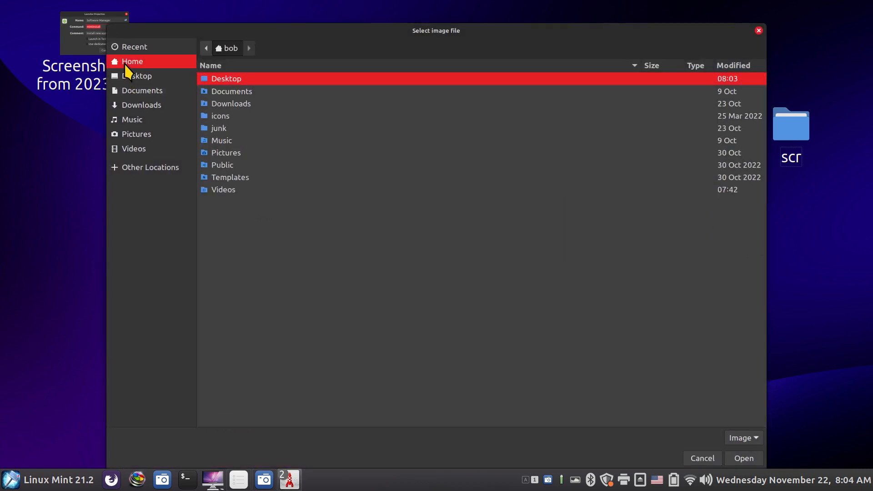
{"action": "double_click", "coordinate": [207, 117]}
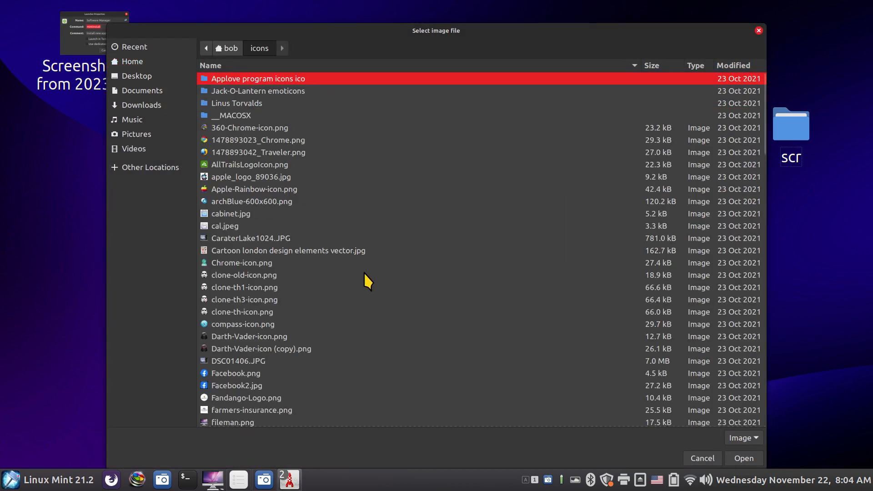
- Set Software Manager's icon to iconfinder_cube_62723.png from the icons folder, and save its launcher properties
{"action": "scroll", "coordinate": [365, 273], "scroll_direction": "down", "scroll_amount": 4}
{"action": "scroll", "coordinate": [365, 273], "scroll_direction": "down", "scroll_amount": 2}
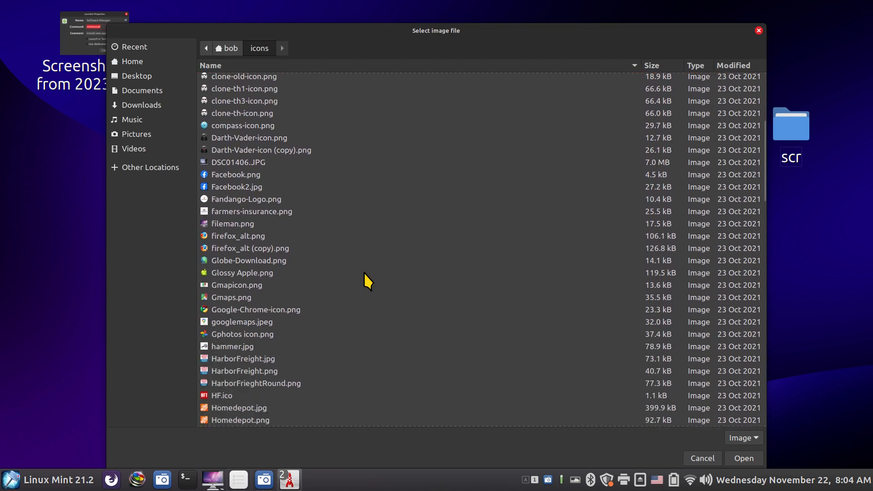
{"action": "scroll", "coordinate": [364, 274], "scroll_direction": "down", "scroll_amount": 4}
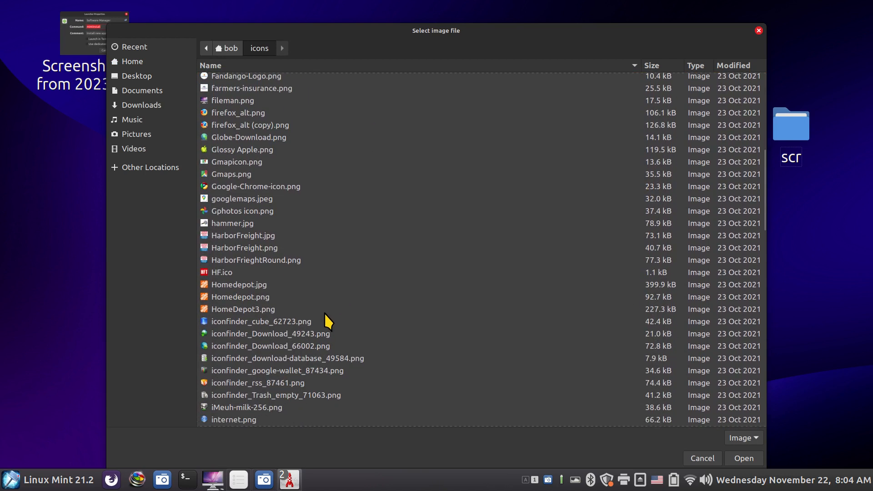
{"action": "left_click", "coordinate": [210, 322]}
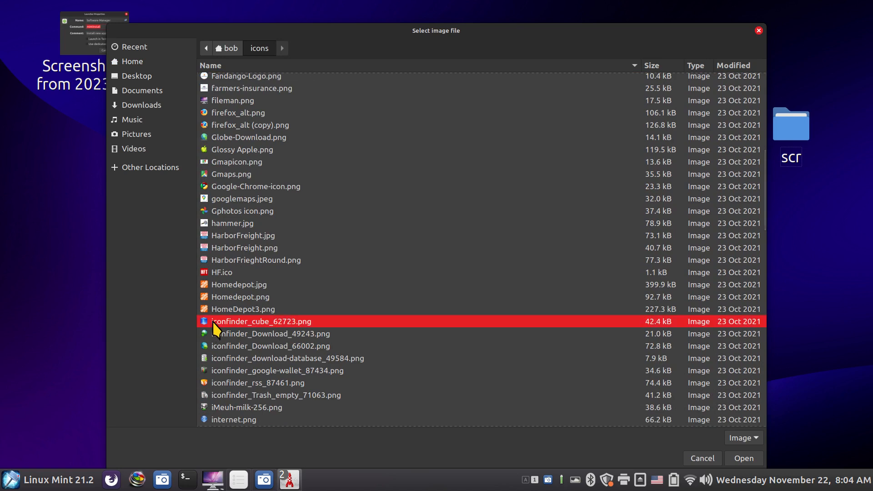
{"action": "left_click", "coordinate": [744, 457]}
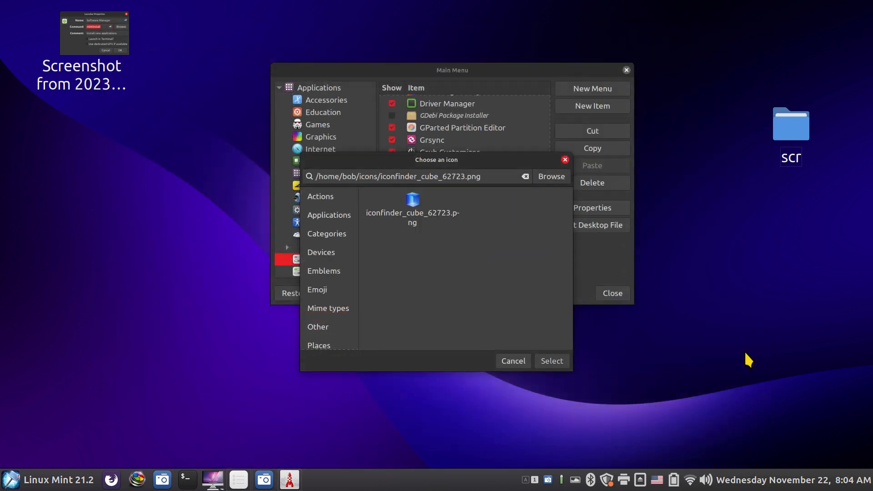
{"action": "left_click", "coordinate": [418, 210]}
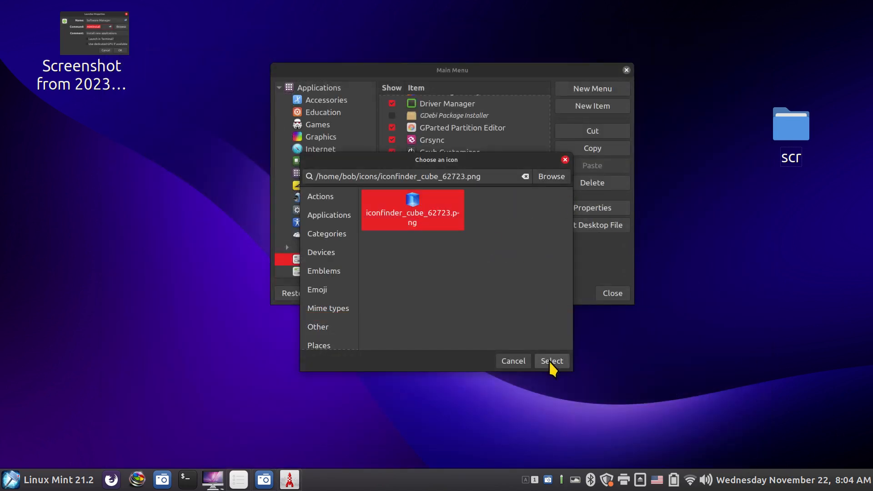
{"action": "left_click", "coordinate": [550, 361]}
{"action": "left_click", "coordinate": [511, 293]}
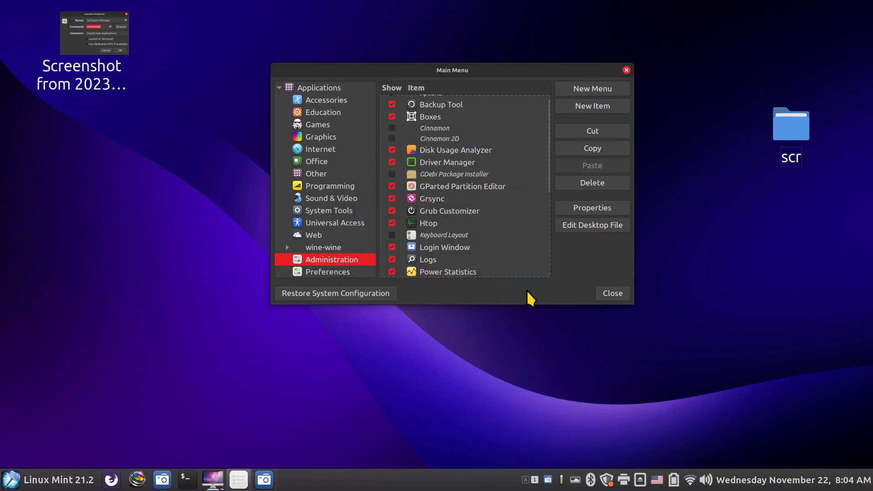
- Launch Software Manager from the application menu's favorites to check its window and panel icon, and close it
{"action": "left_click", "coordinate": [11, 480]}
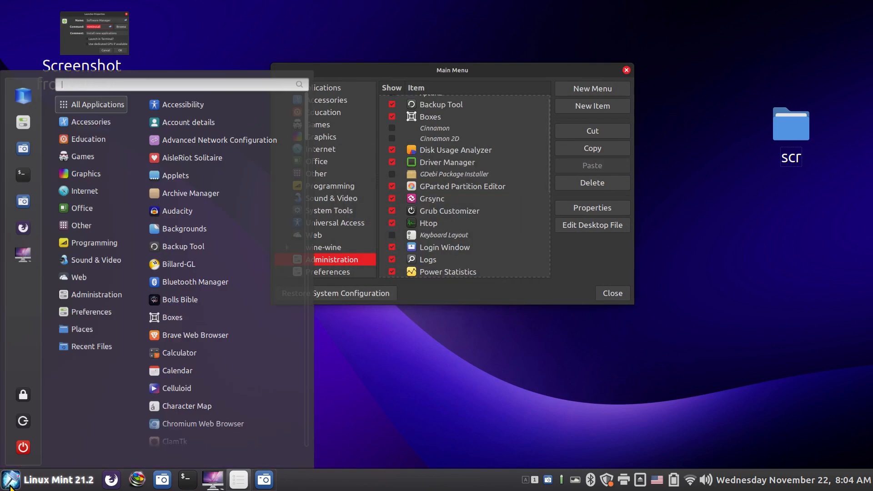
{"action": "left_click", "coordinate": [27, 92]}
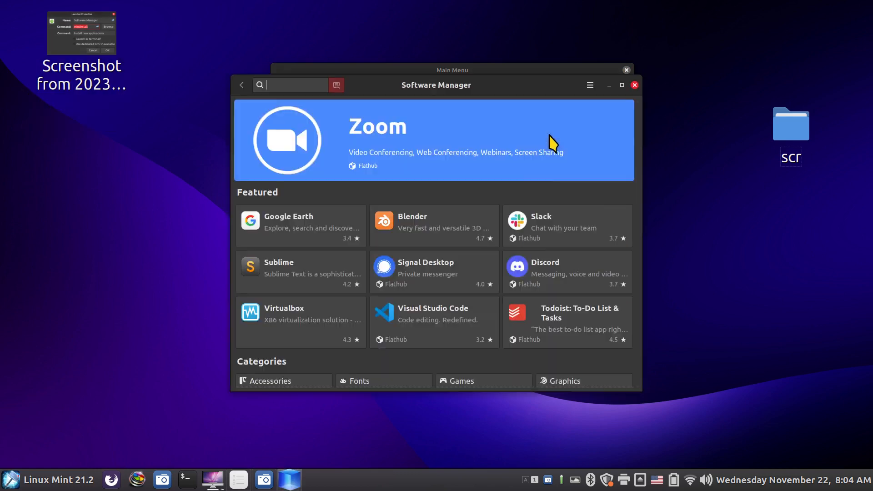
{"action": "left_click_drag", "start_coordinate": [443, 82], "coordinate": [333, 89]}
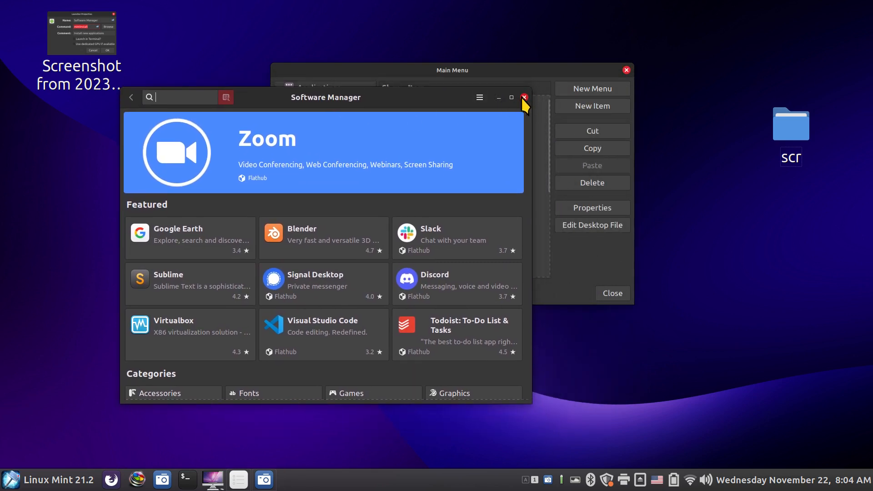
{"action": "left_click", "coordinate": [524, 97]}
- Add Software Manager from the application menu's favorites to the panel, directly after the Firefox launcher, and close the menu
{"action": "left_click_drag", "start_coordinate": [548, 127], "coordinate": [541, 203]}
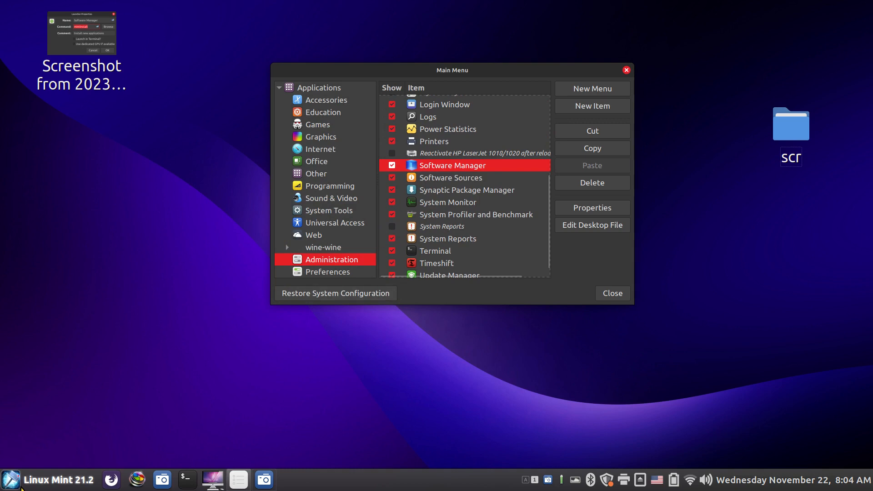
{"action": "left_click", "coordinate": [11, 479]}
{"action": "left_click_drag", "start_coordinate": [28, 90], "coordinate": [140, 478]}
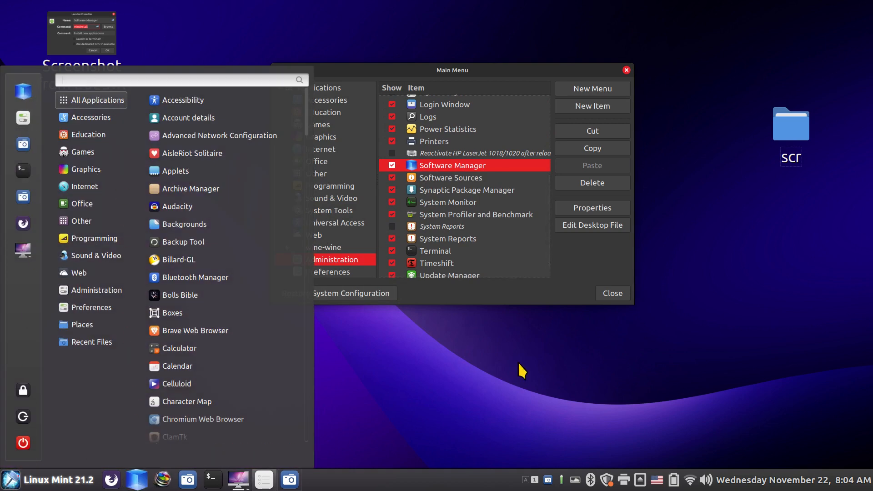
{"action": "left_click", "coordinate": [605, 292]}
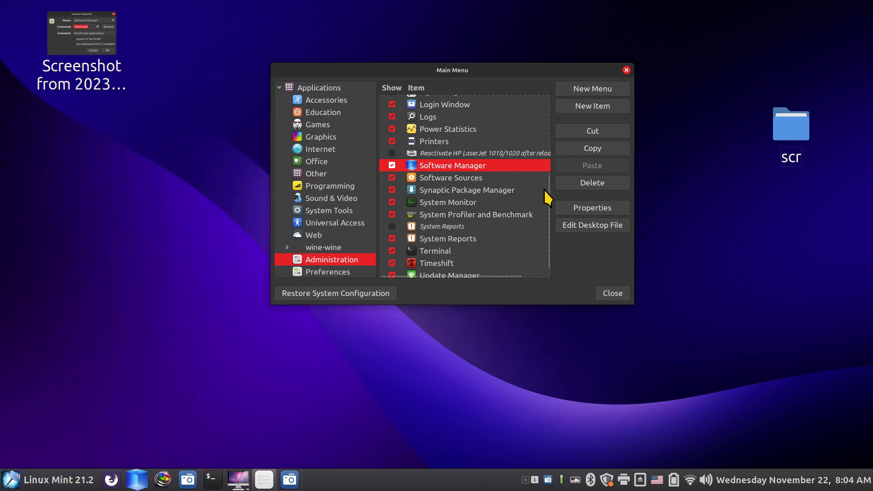
- Change Software Manager's icon to internet.png from the icons folder, save its launcher properties, and check it in the application menu
{"action": "left_click", "coordinate": [586, 207]}
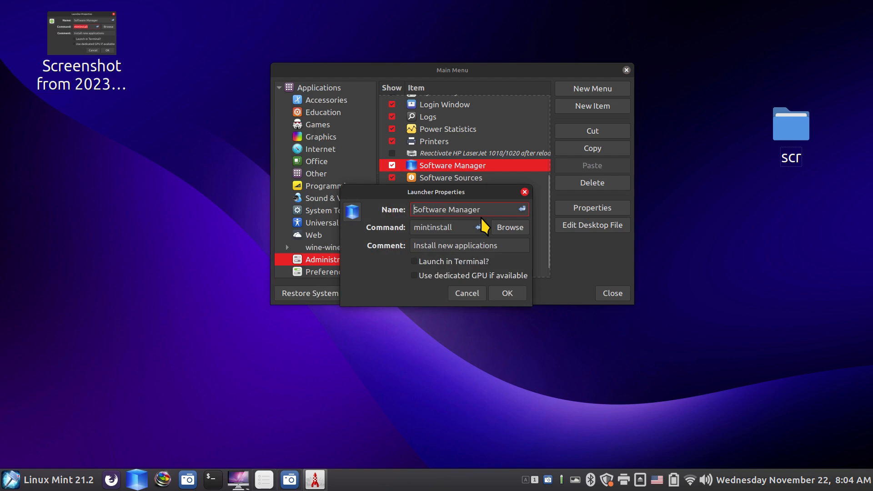
{"action": "left_click", "coordinate": [355, 213]}
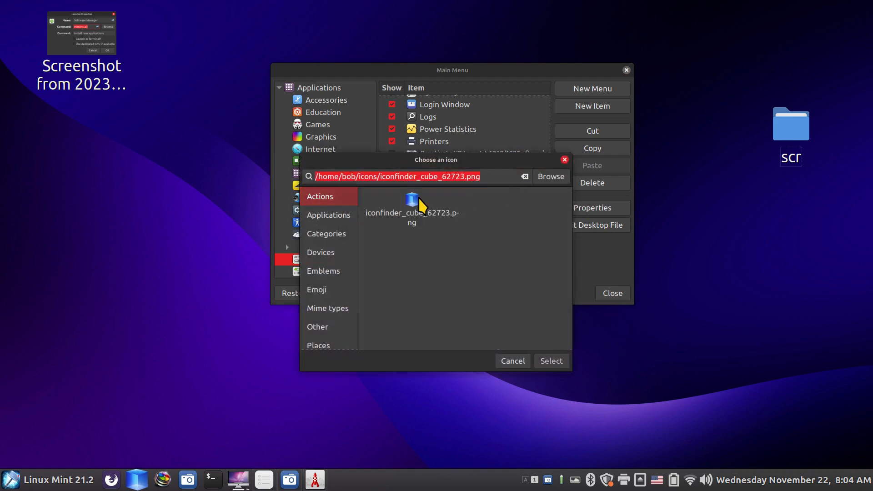
{"action": "left_click", "coordinate": [550, 177]}
{"action": "scroll", "coordinate": [327, 275], "scroll_direction": "down", "scroll_amount": 2}
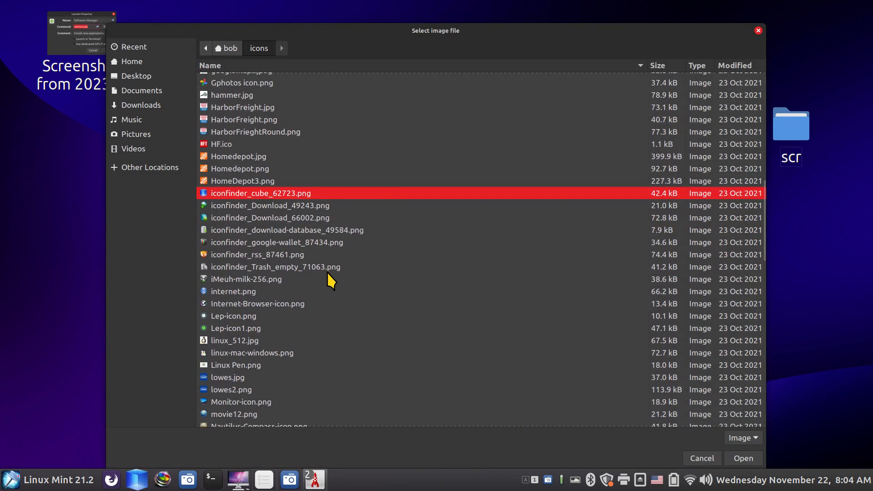
{"action": "left_click", "coordinate": [206, 293]}
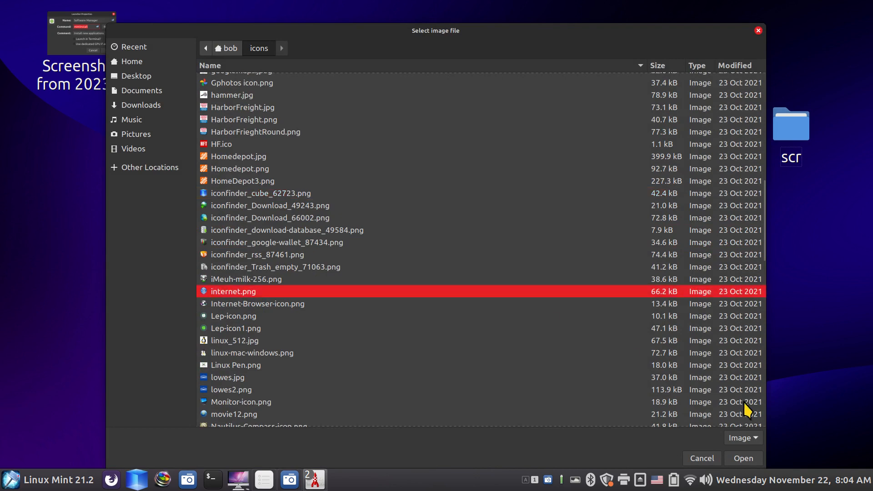
{"action": "left_click", "coordinate": [740, 458]}
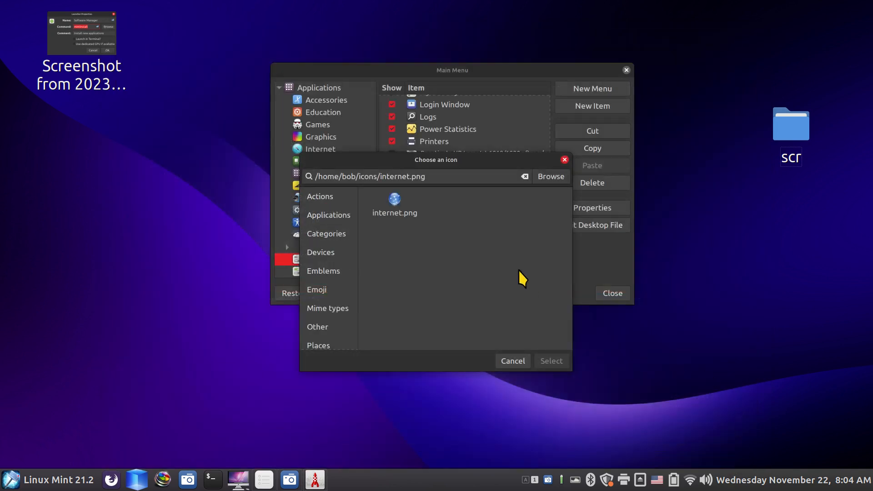
{"action": "left_click", "coordinate": [400, 204]}
{"action": "left_click", "coordinate": [551, 360]}
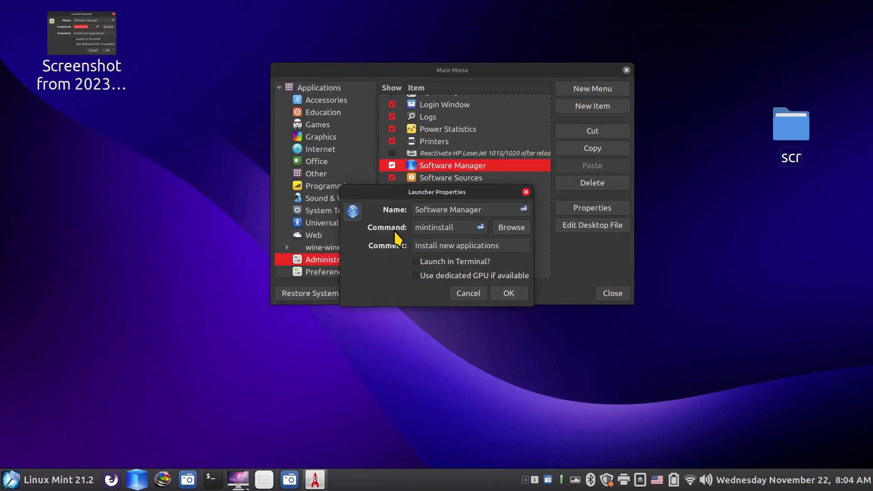
{"action": "left_click", "coordinate": [508, 292]}
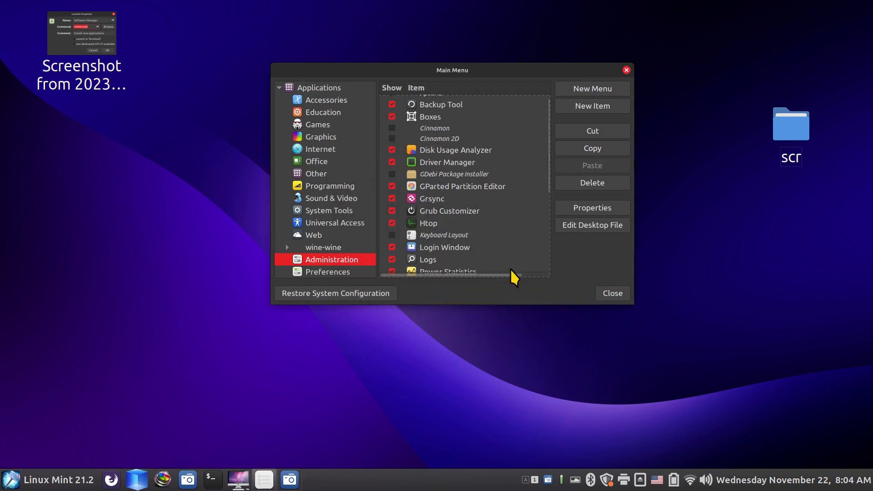
{"action": "left_click", "coordinate": [11, 479]}
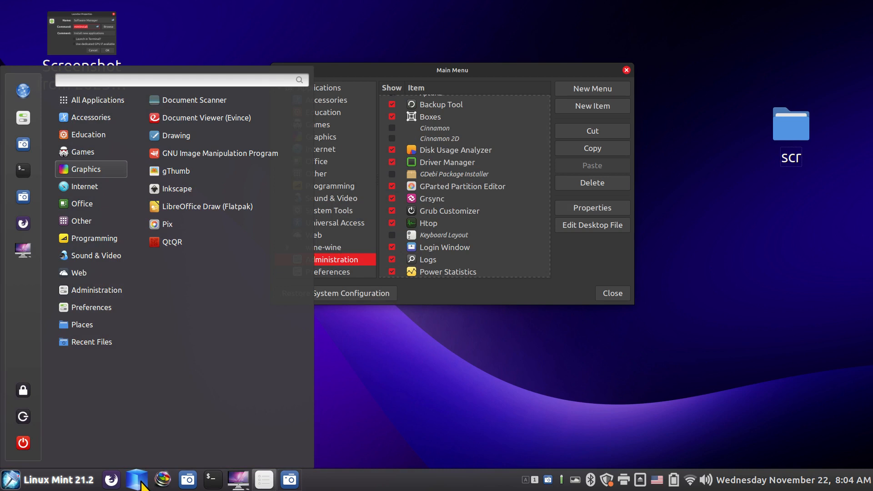
{"action": "left_click", "coordinate": [488, 365]}
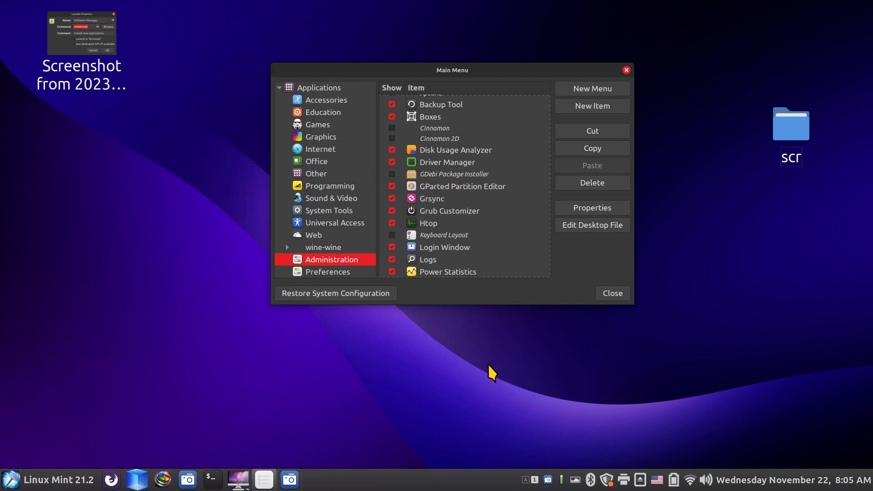
- Restart Cinnamon with the r command to refresh the panel icons, and move the desktop screenshot file into the scr folder
{"action": "key", "text": "alt+F2"}
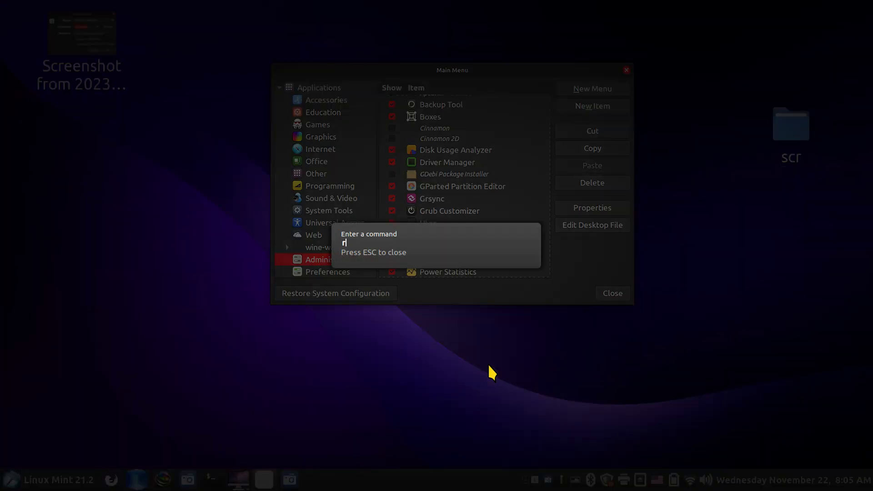
{"action": "key", "text": "Return"}
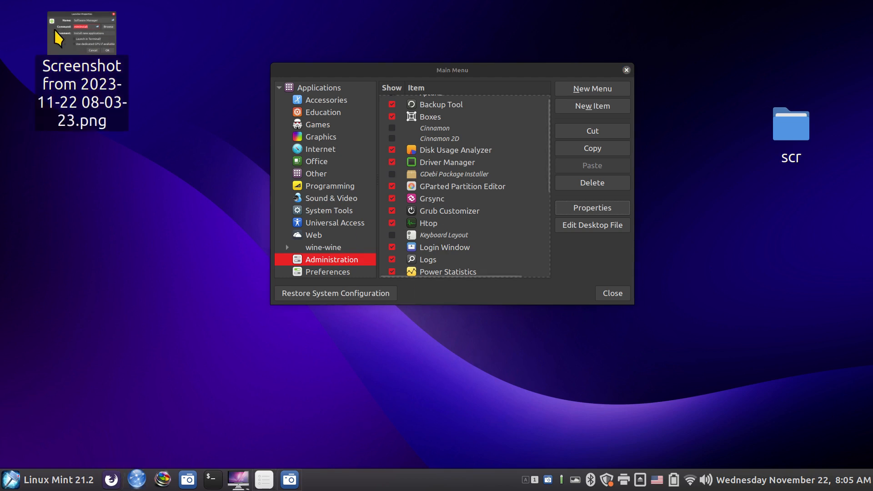
{"action": "left_click_drag", "start_coordinate": [56, 27], "coordinate": [784, 122]}
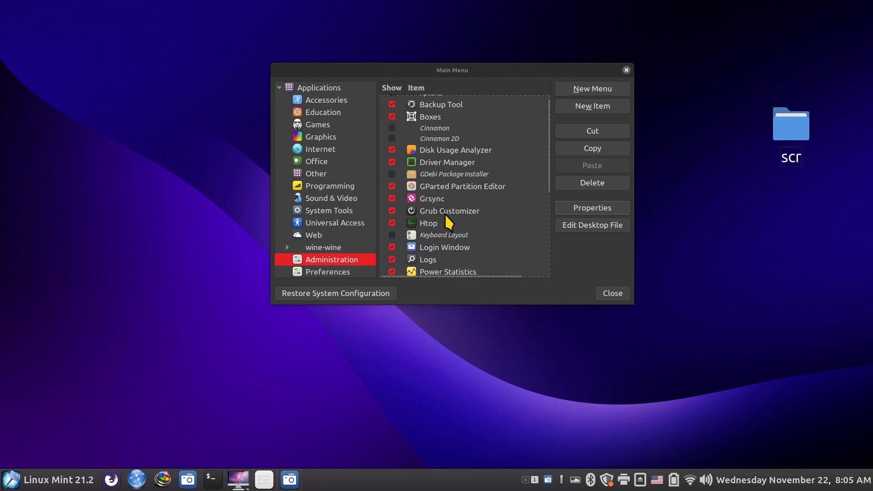
- Select the Games category in the menu editor and compare its items with the Games list in the application menu
{"action": "scroll", "coordinate": [447, 225], "scroll_direction": "up", "scroll_amount": 1}
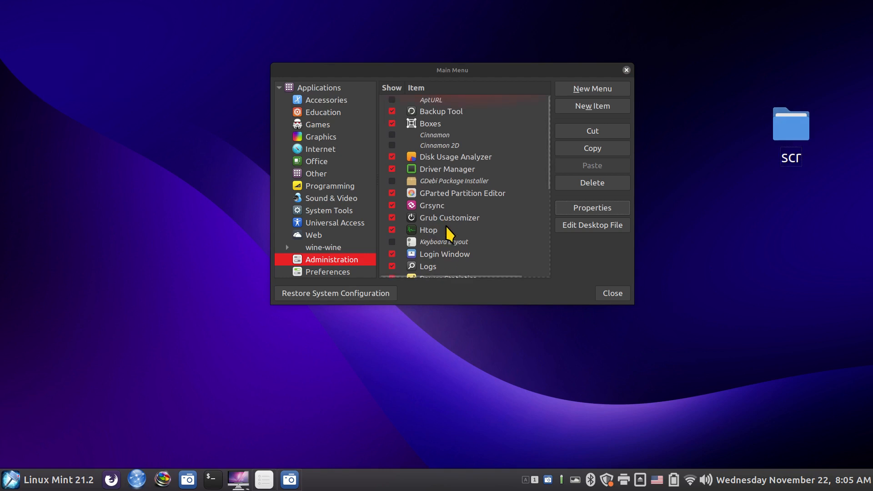
{"action": "left_click", "coordinate": [314, 127]}
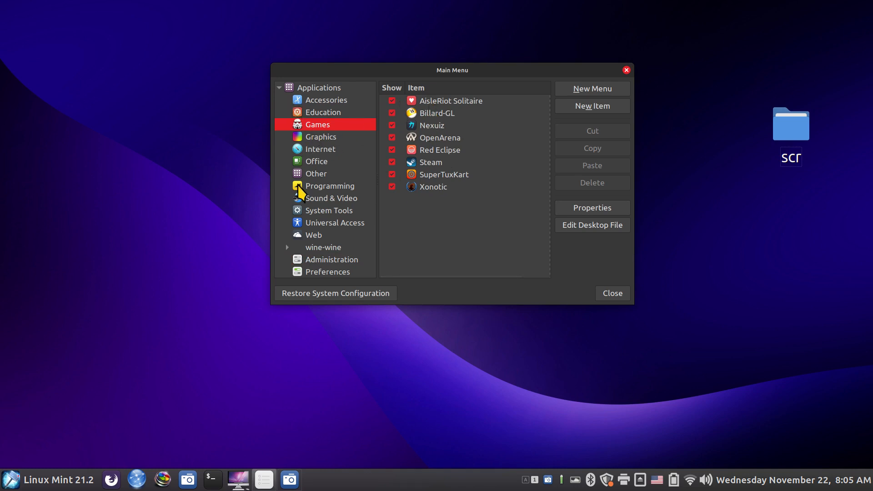
{"action": "left_click", "coordinate": [27, 484]}
{"action": "mouse_move", "coordinate": [83, 153]}
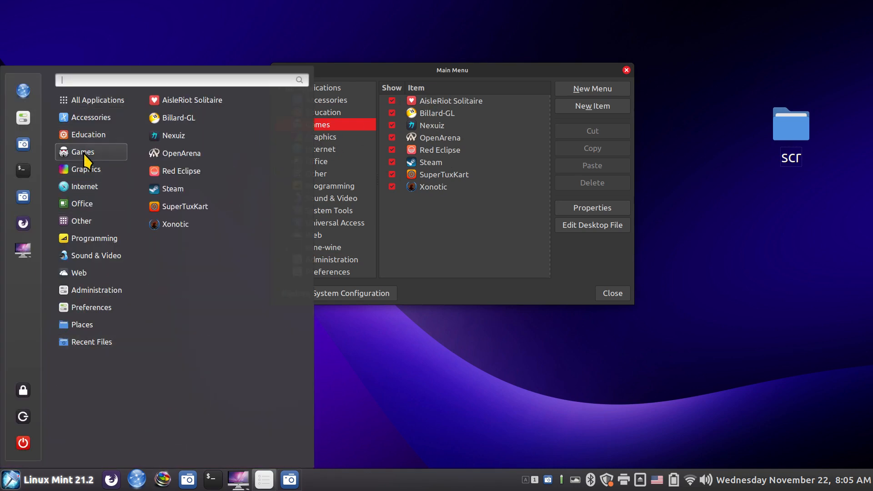
{"action": "left_click", "coordinate": [454, 221]}
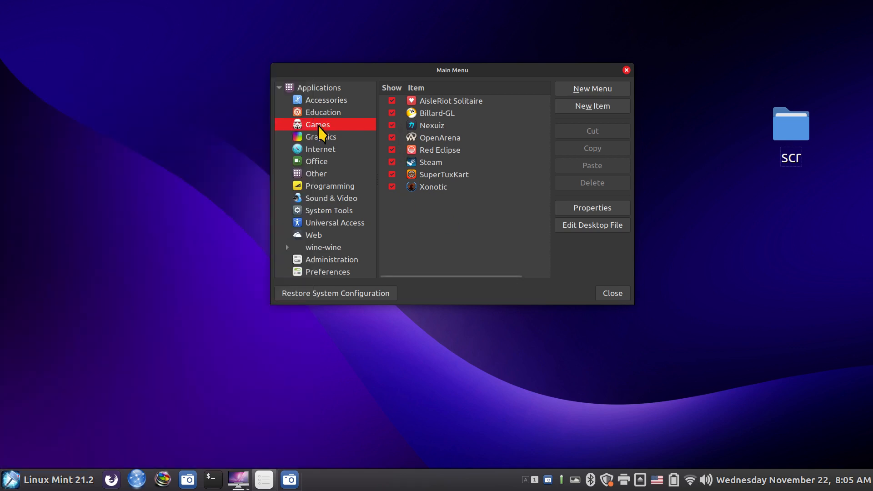
- Hide every item in the Games category, from AisleRiot Solitaire through Xonotic, so that none is shown in the application menu
{"action": "left_click", "coordinate": [392, 100]}
{"action": "left_click", "coordinate": [392, 112]}
{"action": "left_click", "coordinate": [392, 124]}
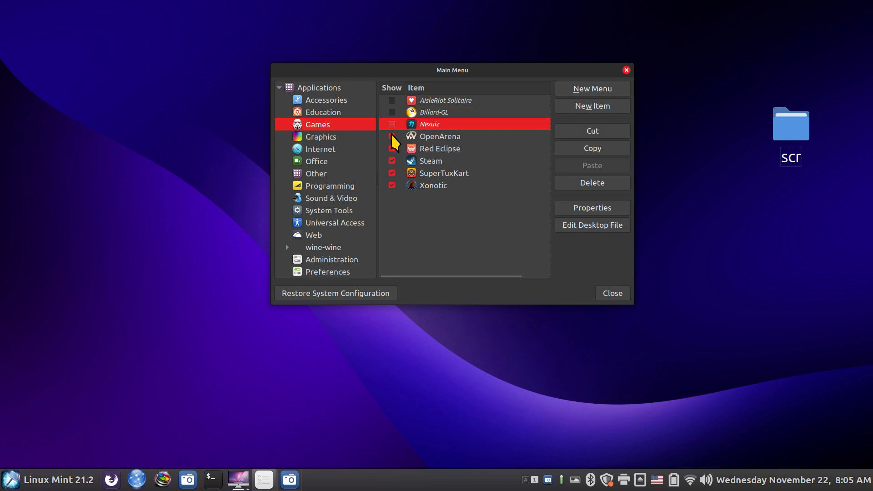
{"action": "left_click", "coordinate": [392, 137]}
{"action": "left_click", "coordinate": [392, 148]}
{"action": "left_click", "coordinate": [392, 160]}
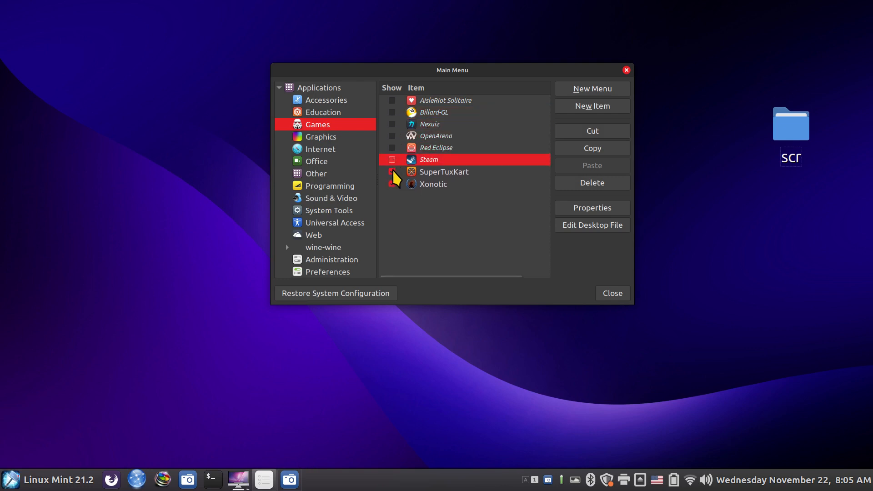
{"action": "left_click", "coordinate": [392, 172]}
{"action": "left_click", "coordinate": [392, 183]}
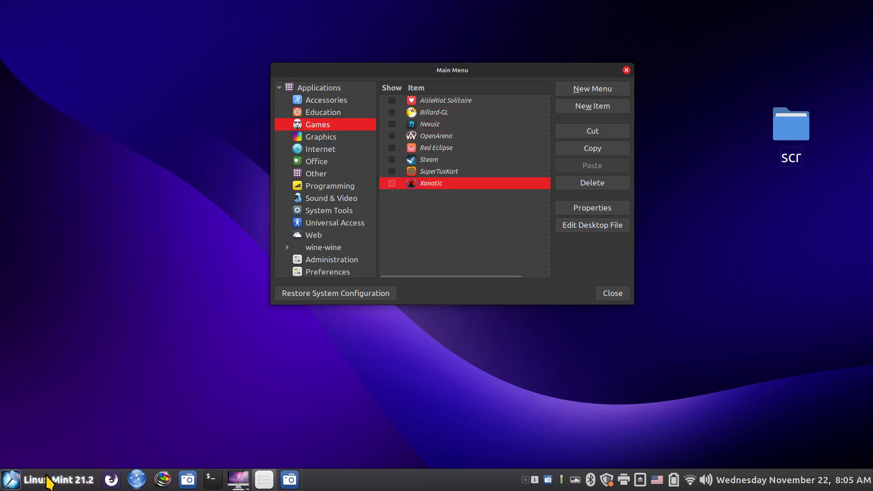
- Move the menu editor window clear of the application menu and check the menu's category list for Games
{"action": "left_click", "coordinate": [38, 483]}
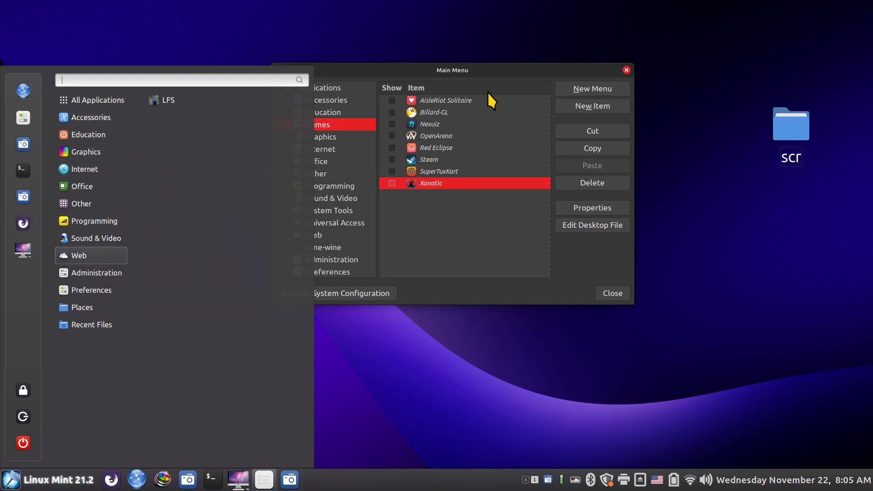
{"action": "left_click_drag", "start_coordinate": [449, 70], "coordinate": [537, 62]}
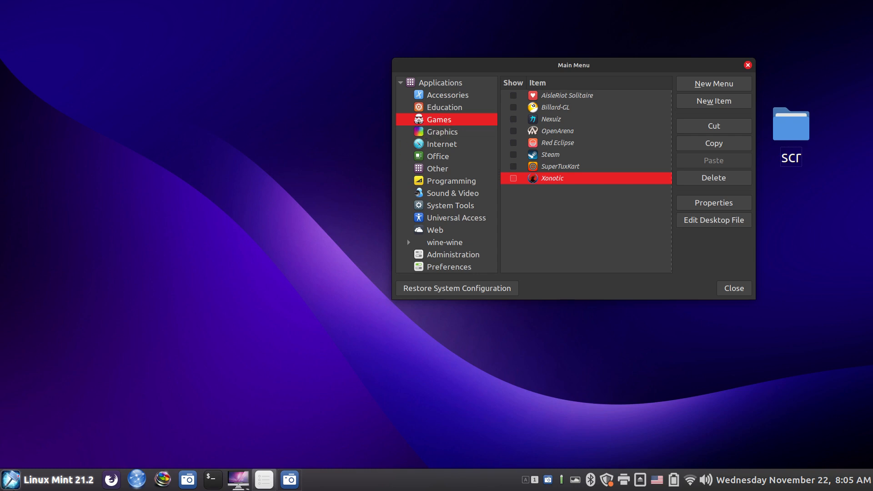
{"action": "left_click", "coordinate": [50, 479]}
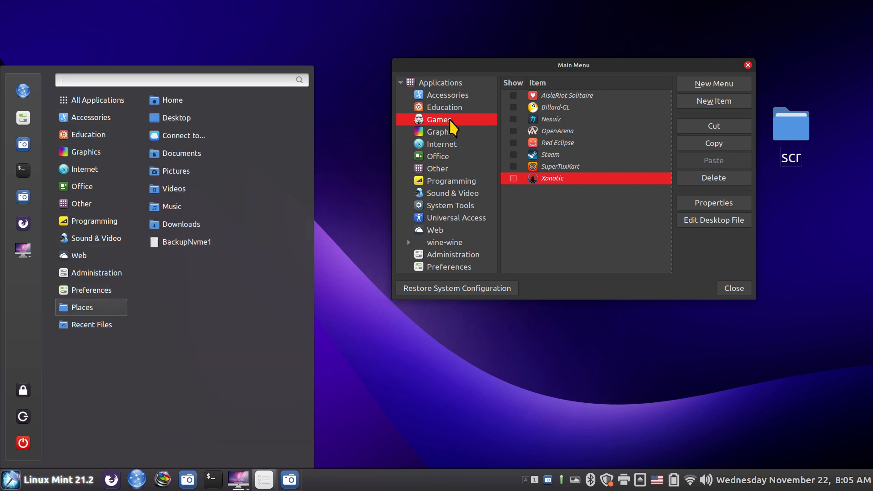
{"action": "left_click", "coordinate": [582, 229]}
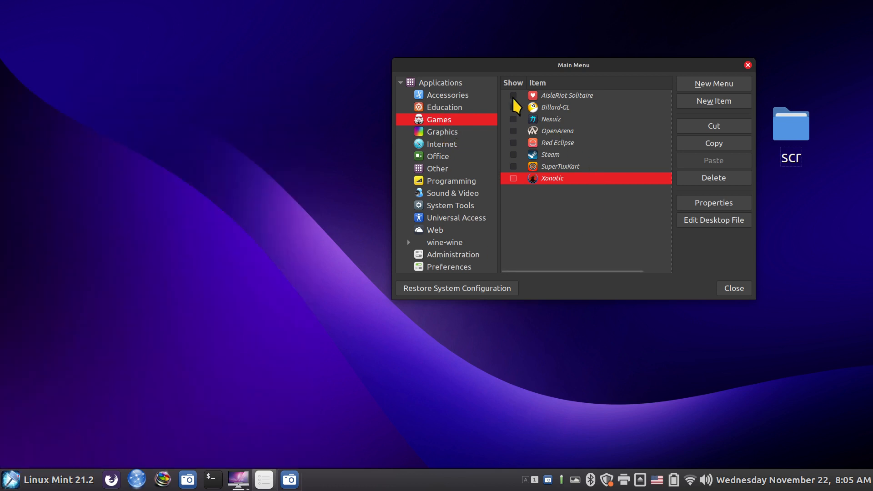
- Show AisleRiot Solitaire again and check the Games category in the application menu
{"action": "left_click", "coordinate": [514, 96]}
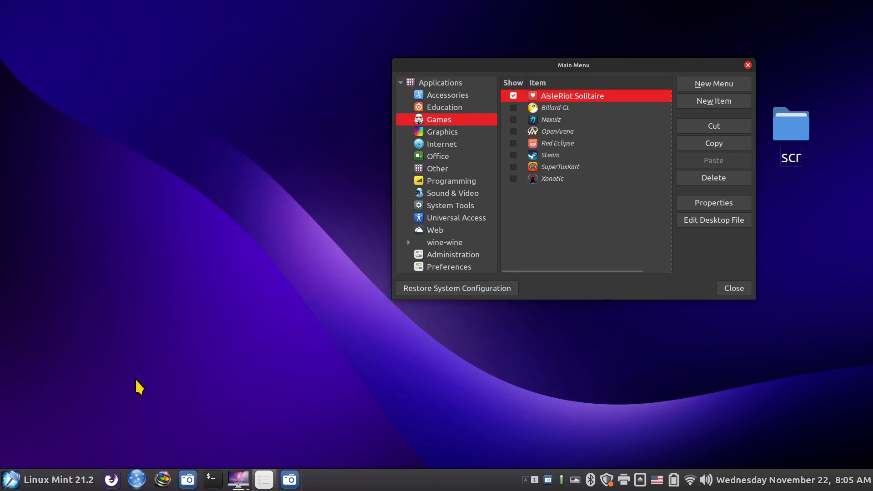
{"action": "left_click", "coordinate": [68, 480]}
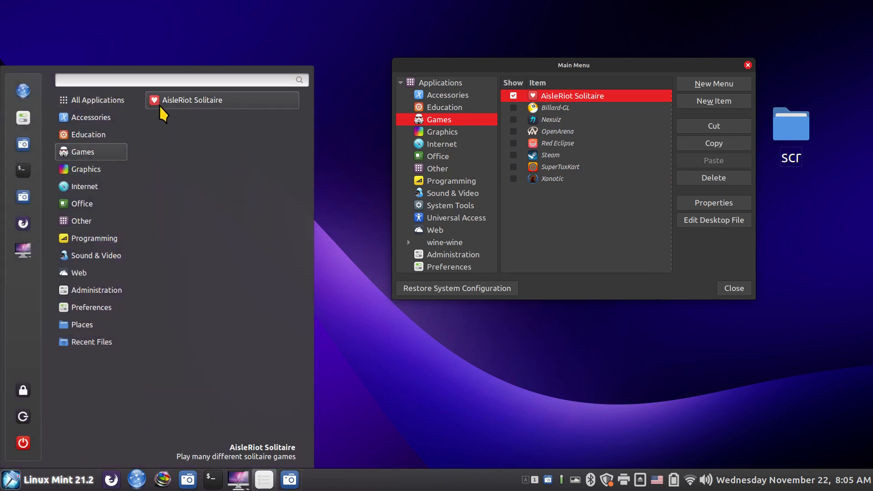
{"action": "left_click", "coordinate": [564, 247]}
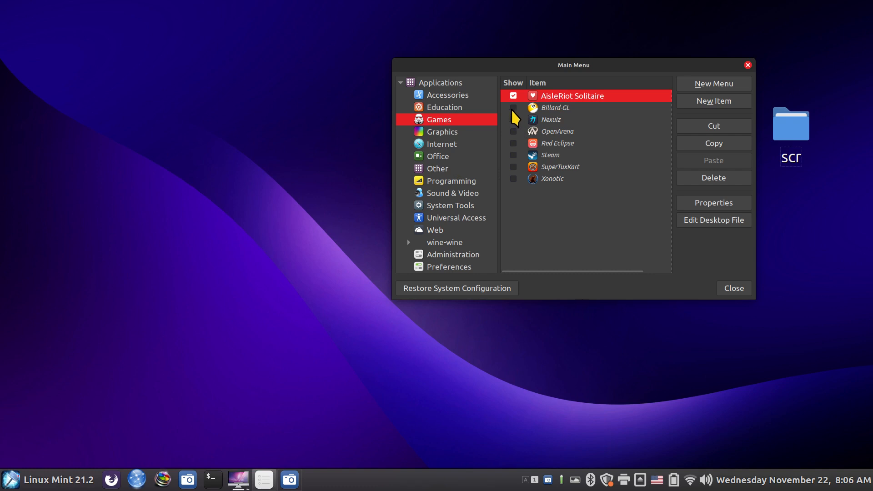
- Show the remaining Games items again, from Billard-GL through Xonotic, and check the Games list in the application menu
{"action": "left_click", "coordinate": [513, 108]}
{"action": "left_click", "coordinate": [513, 120]}
{"action": "left_click", "coordinate": [513, 132]}
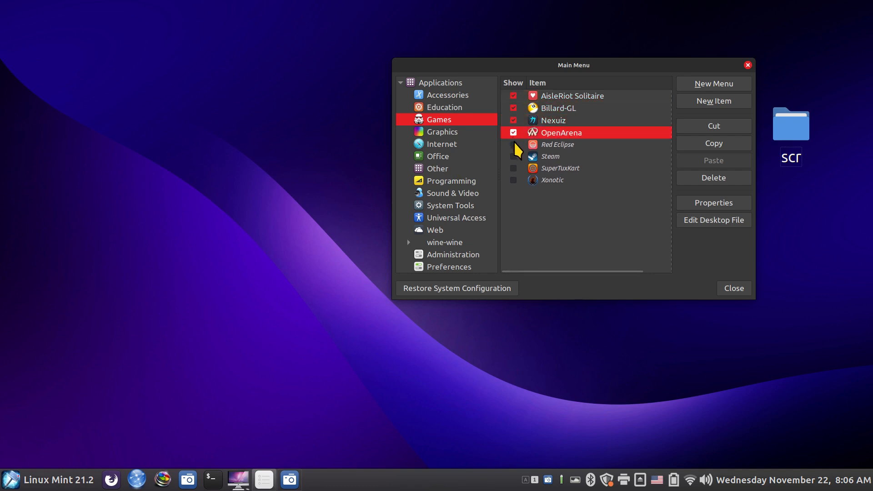
{"action": "left_click", "coordinate": [513, 144]}
{"action": "left_click", "coordinate": [514, 156]}
{"action": "left_click", "coordinate": [513, 169]}
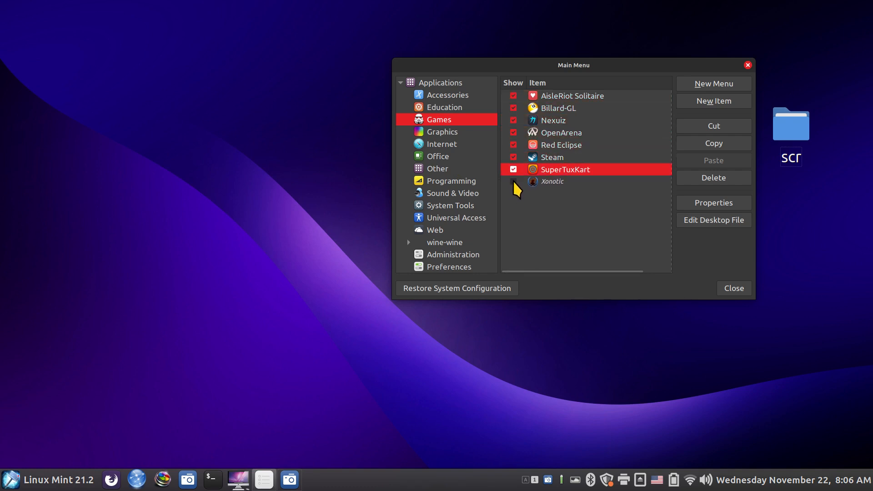
{"action": "left_click", "coordinate": [513, 181]}
{"action": "left_click", "coordinate": [11, 480]}
{"action": "mouse_move", "coordinate": [97, 159]}
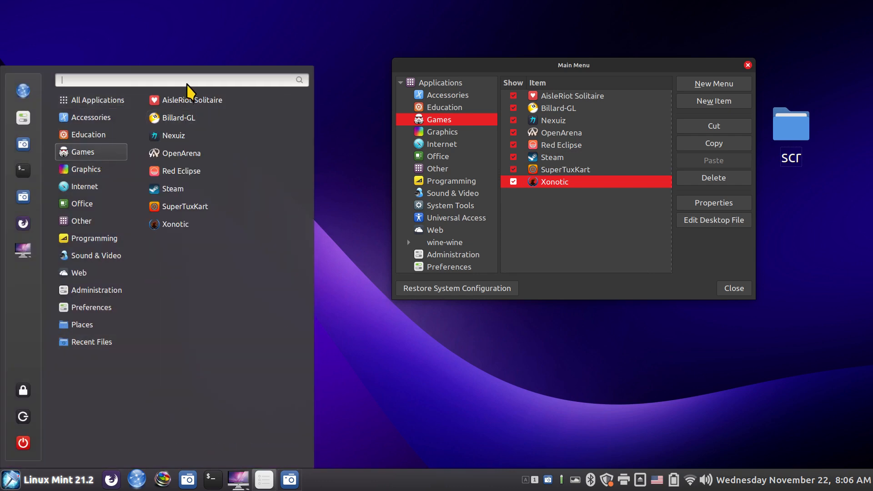
{"action": "left_click", "coordinate": [586, 235]}
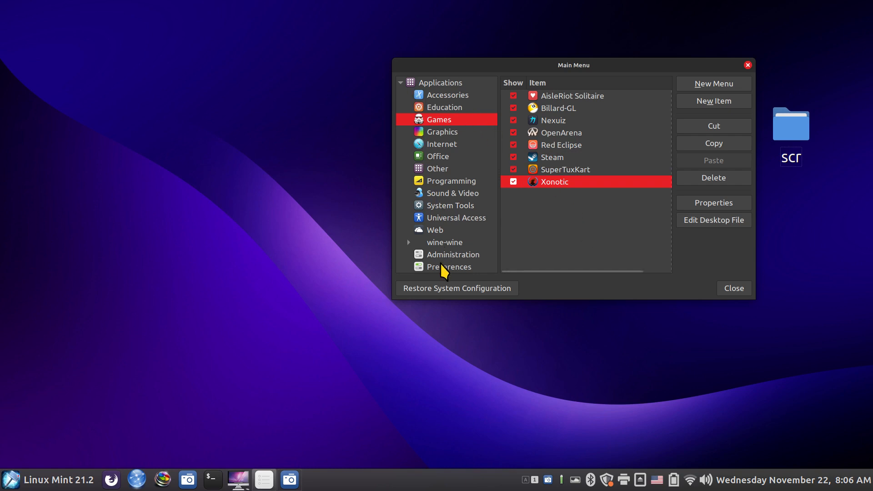
- Search the icon chooser for "sound" from the Sound & Video category's properties, and cancel without changing the icon
{"action": "left_click", "coordinate": [431, 193]}
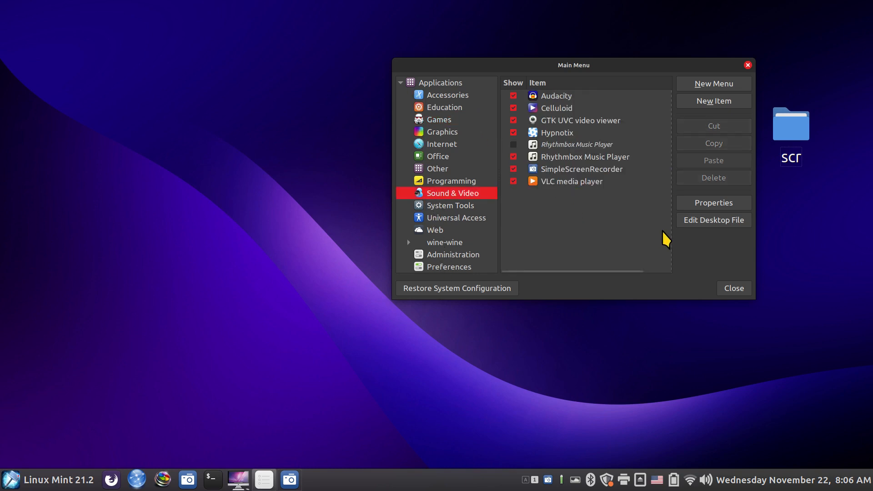
{"action": "left_click", "coordinate": [706, 207]}
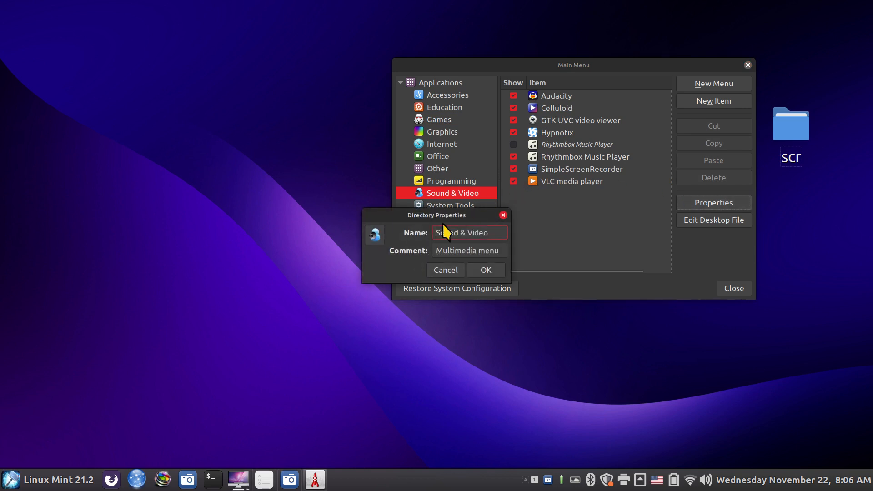
{"action": "left_click", "coordinate": [375, 236]}
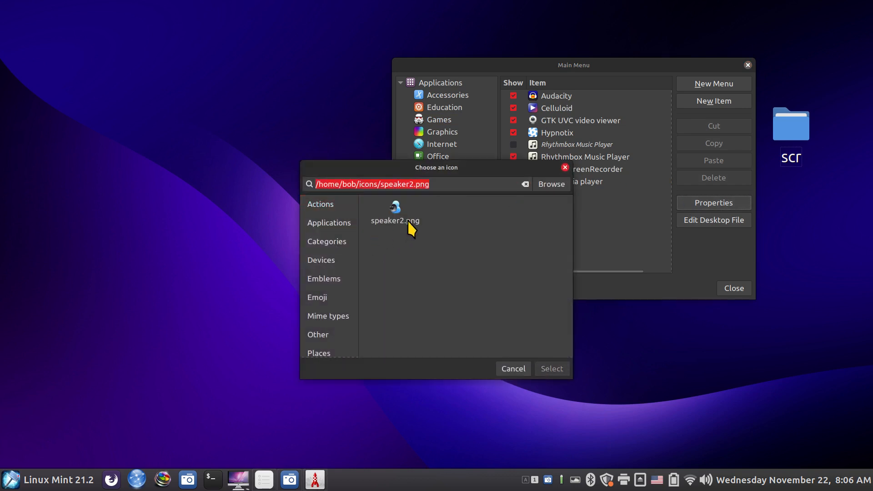
{"action": "type", "text": "so"}
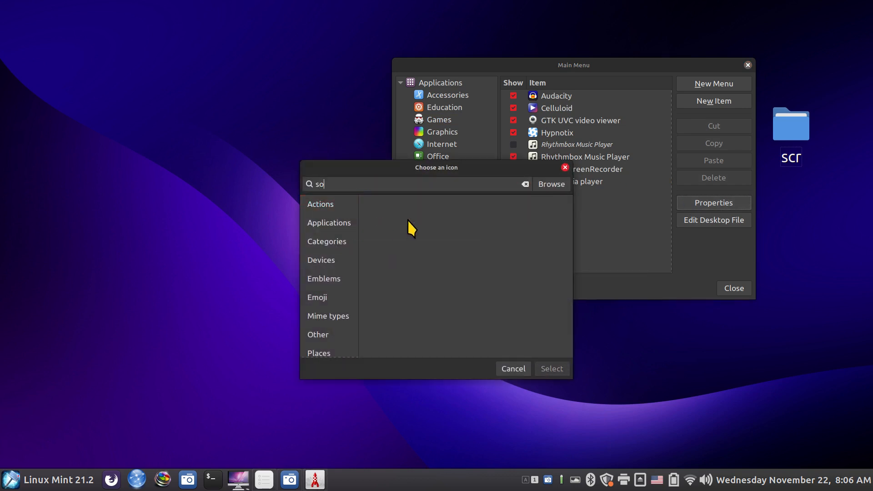
{"action": "type", "text": "und"}
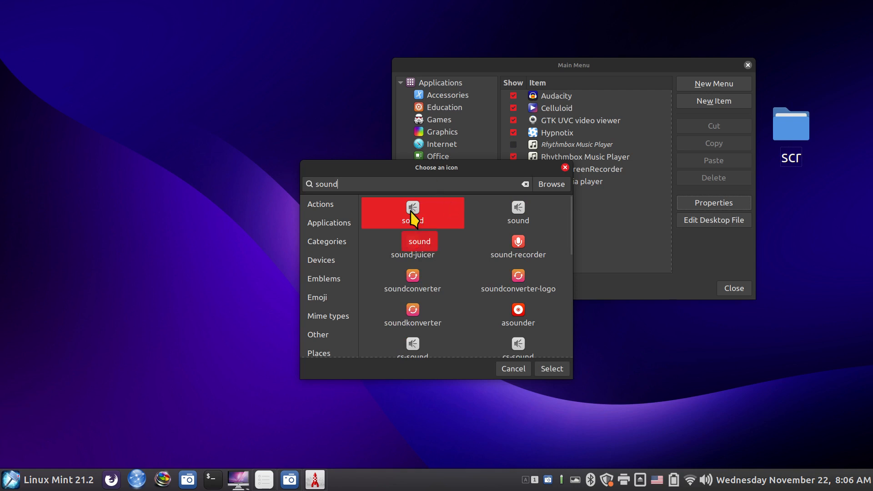
{"action": "left_click", "coordinate": [512, 369]}
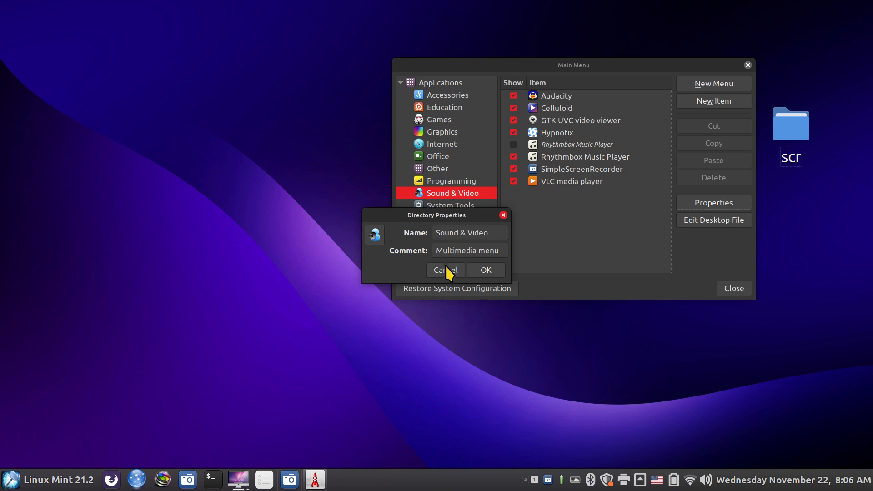
{"action": "left_click", "coordinate": [445, 271]}
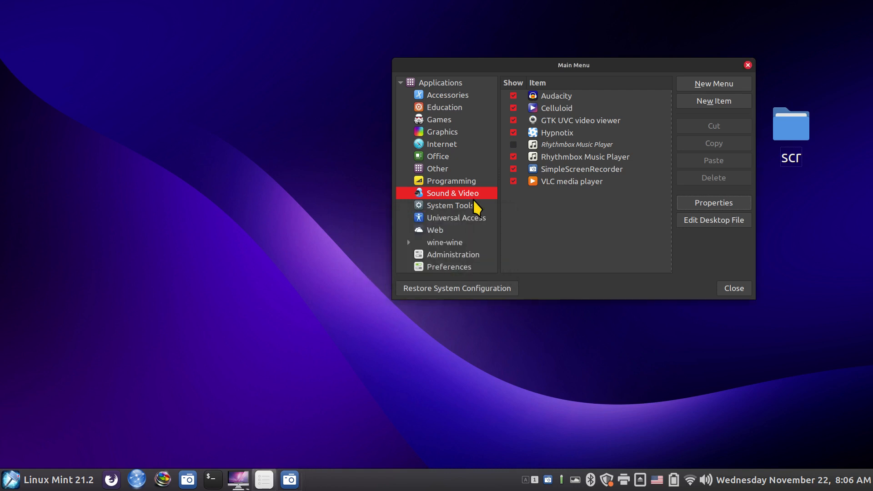
- Find Software Manager in the Administration category, inspect its launcher properties, and close them without changes
{"action": "left_click", "coordinate": [443, 255]}
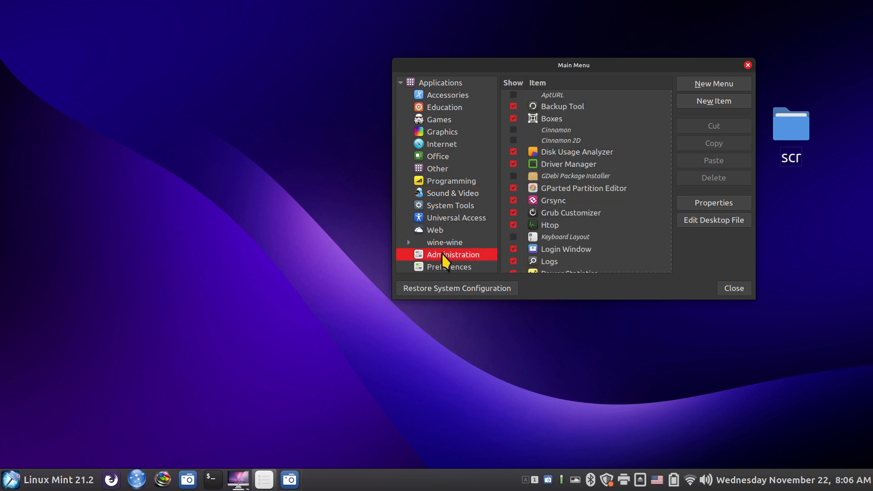
{"action": "scroll", "coordinate": [569, 246], "scroll_direction": "down", "scroll_amount": 3}
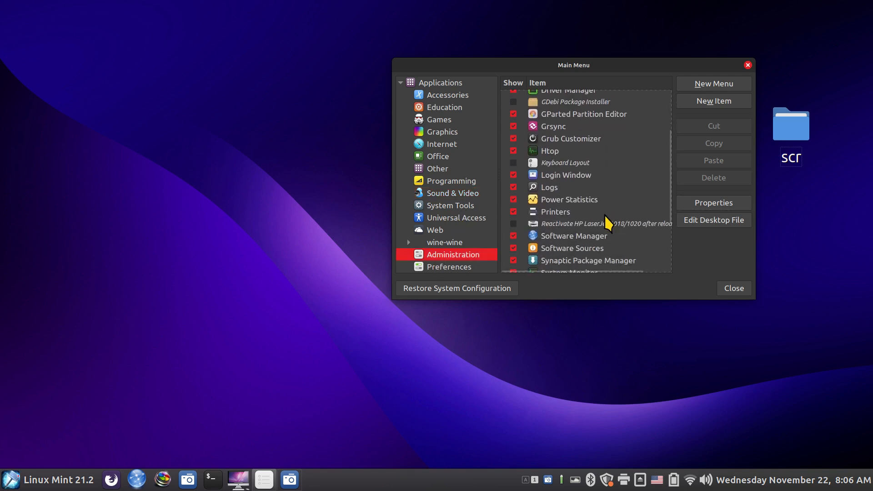
{"action": "scroll", "coordinate": [604, 214], "scroll_direction": "down", "scroll_amount": 1}
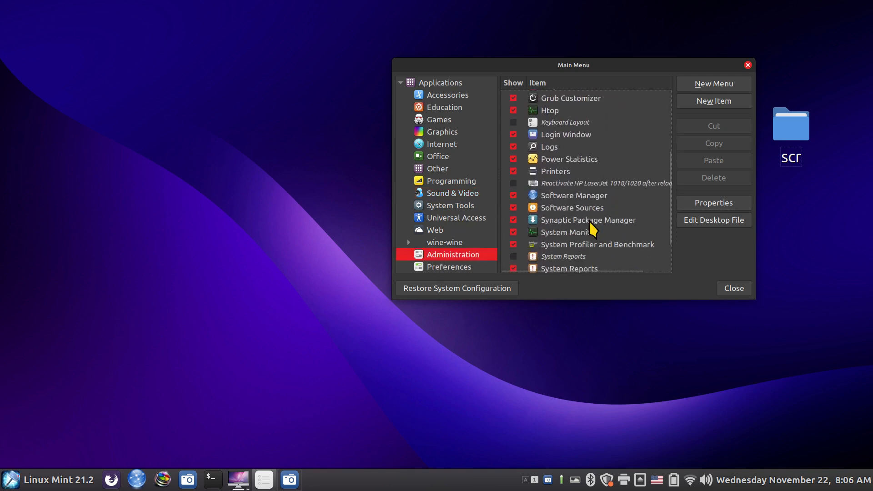
{"action": "left_click", "coordinate": [560, 197]}
{"action": "left_click", "coordinate": [713, 205]}
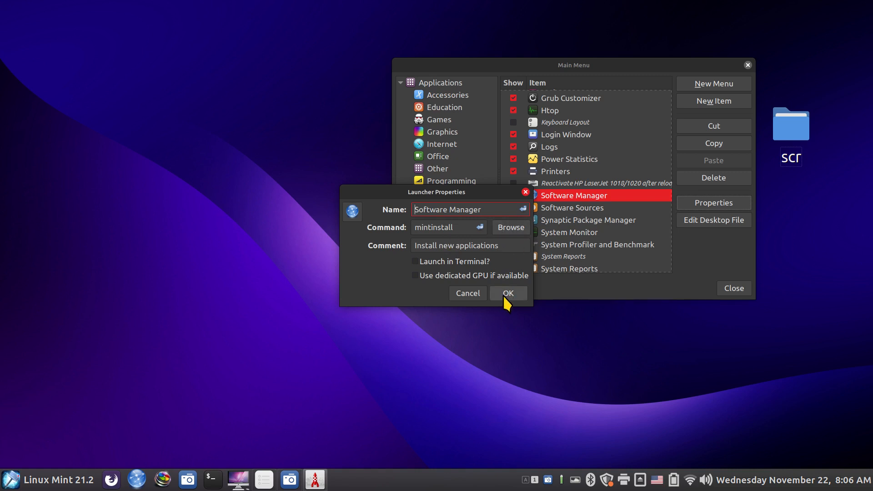
{"action": "left_click", "coordinate": [526, 192]}
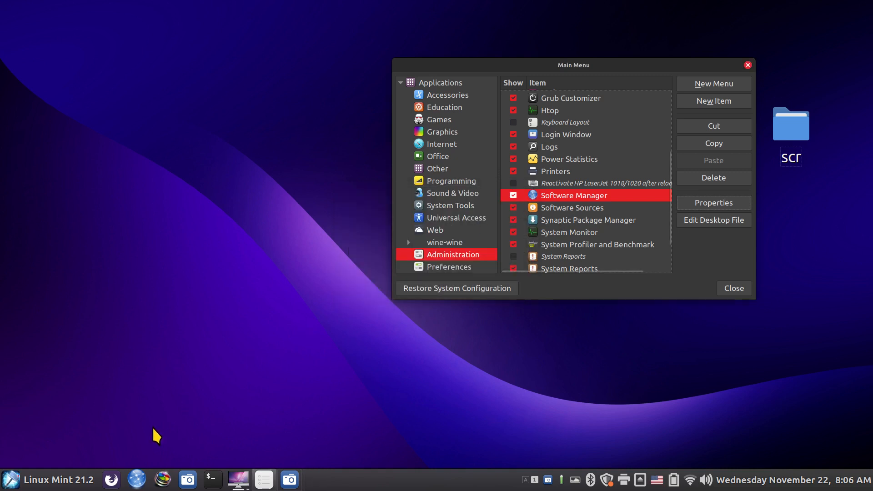
- Launch Software Manager from the panel, read the program name and description in its About information, and close it
{"action": "left_click", "coordinate": [136, 481]}
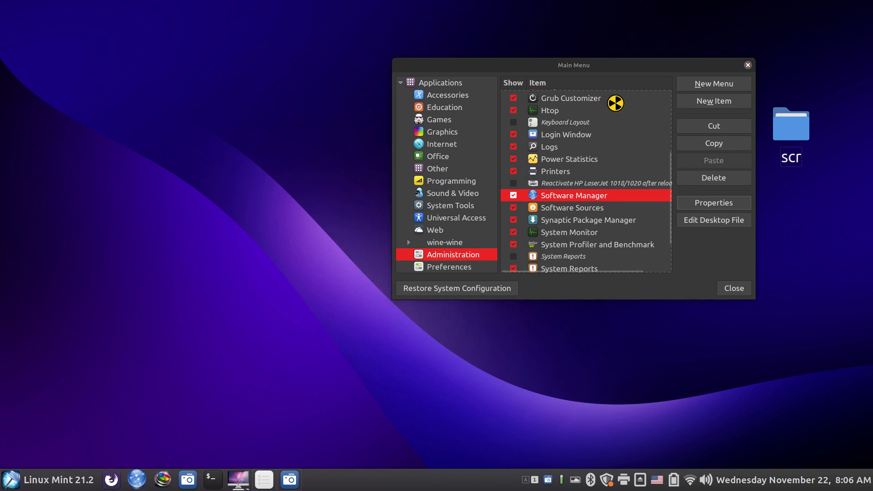
{"action": "left_click", "coordinate": [590, 86]}
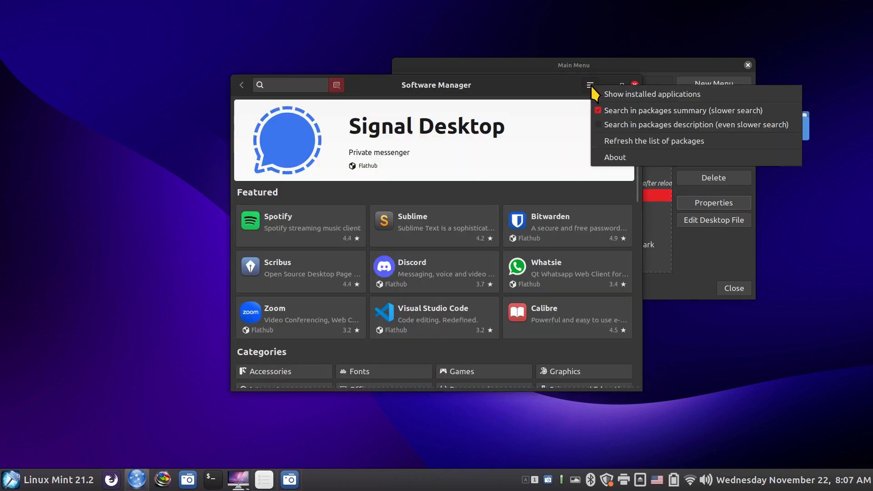
{"action": "left_click", "coordinate": [624, 160]}
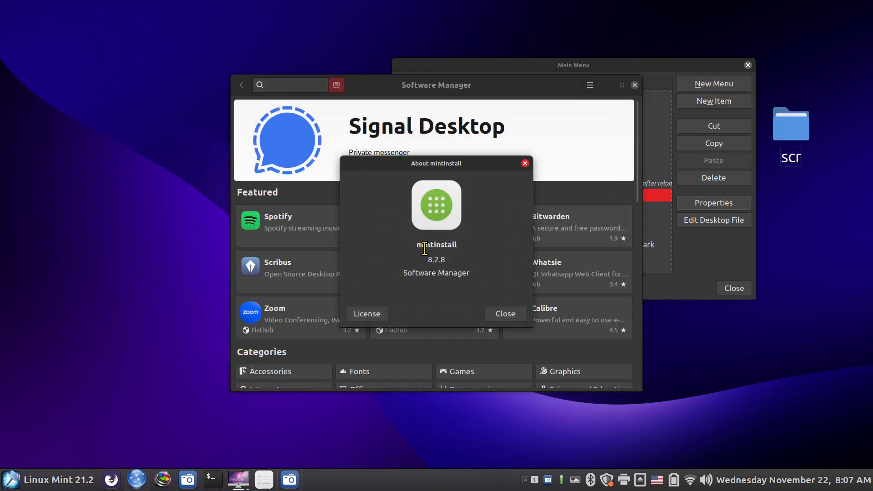
{"action": "left_click_drag", "start_coordinate": [417, 246], "coordinate": [476, 245]}
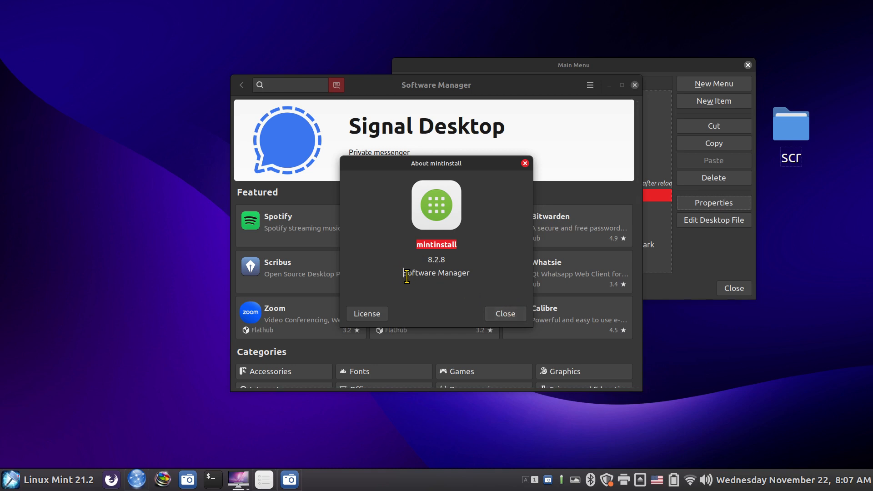
{"action": "left_click_drag", "start_coordinate": [407, 274], "coordinate": [473, 274]}
{"action": "left_click", "coordinate": [503, 313]}
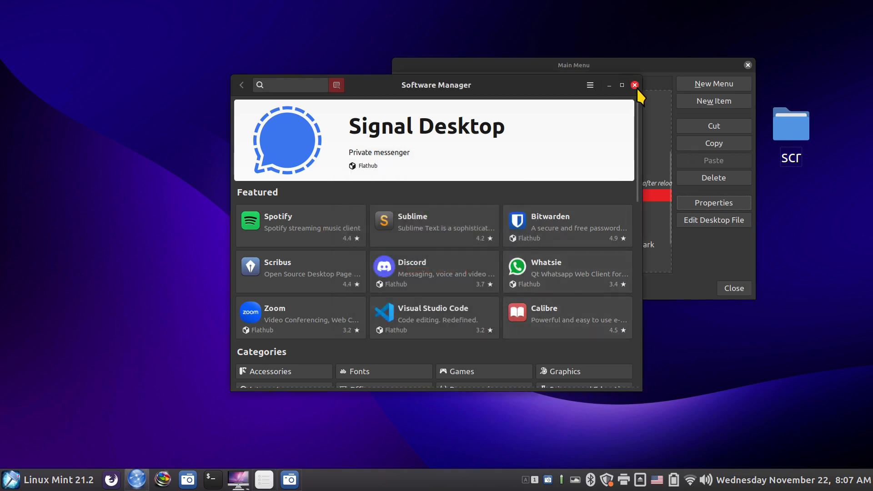
{"action": "left_click", "coordinate": [635, 85]}
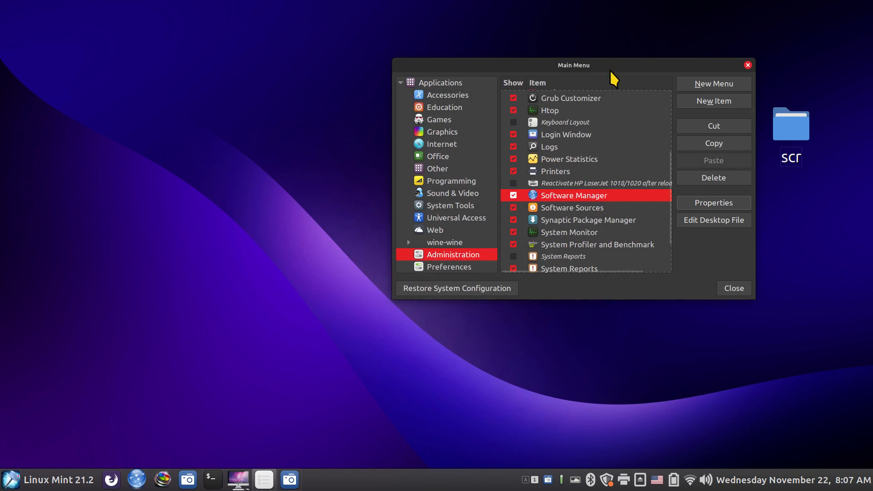
- Set the icon of Firefox Web Browser in the Internet category to the theme's "firefox" icon and check it in the application menu
{"action": "left_click_drag", "start_coordinate": [610, 73], "coordinate": [419, 74]}
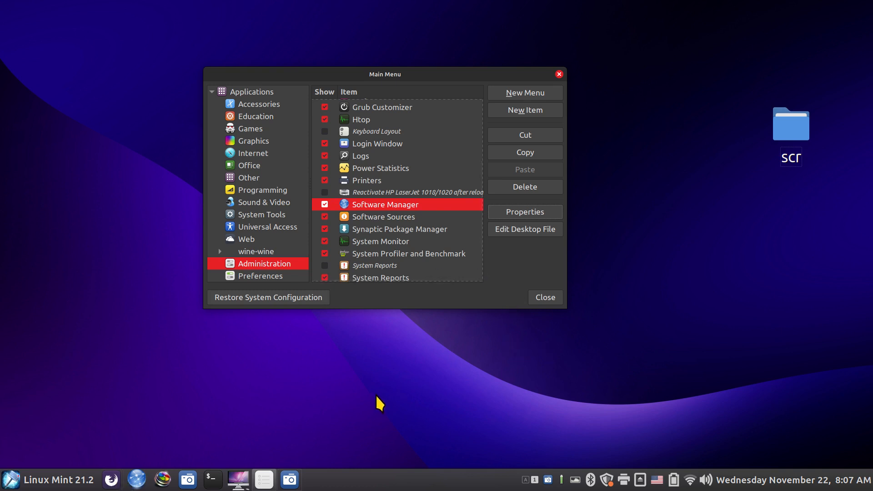
{"action": "left_click", "coordinate": [256, 157]}
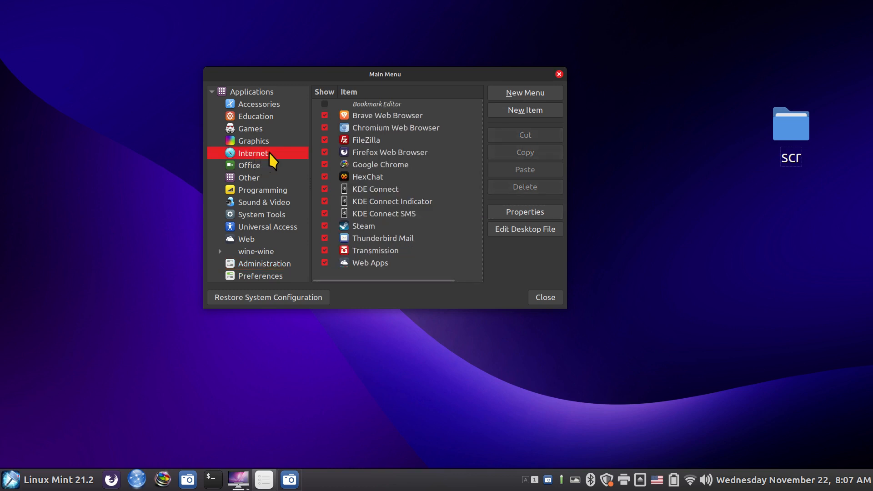
{"action": "left_click", "coordinate": [346, 153]}
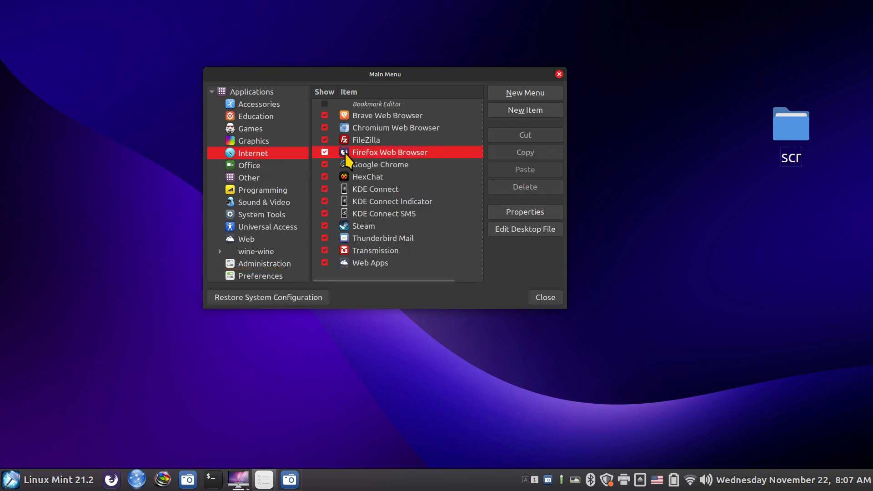
{"action": "left_click", "coordinate": [523, 212]}
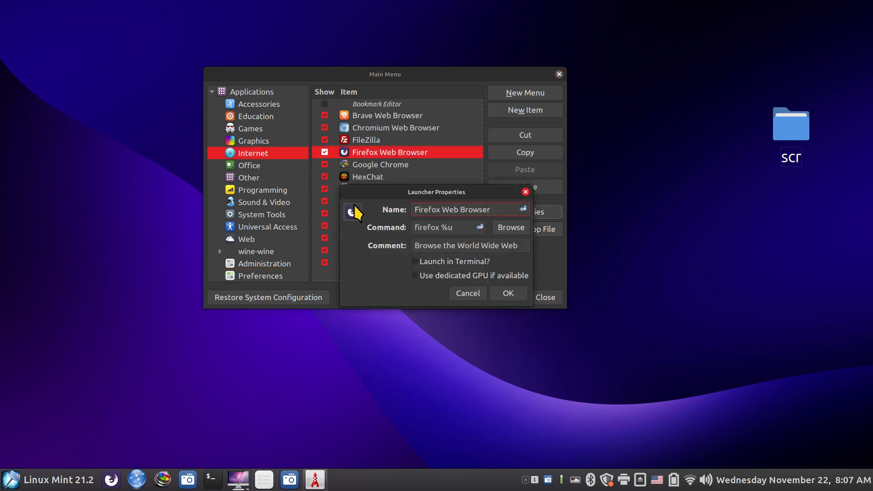
{"action": "left_click", "coordinate": [352, 212]}
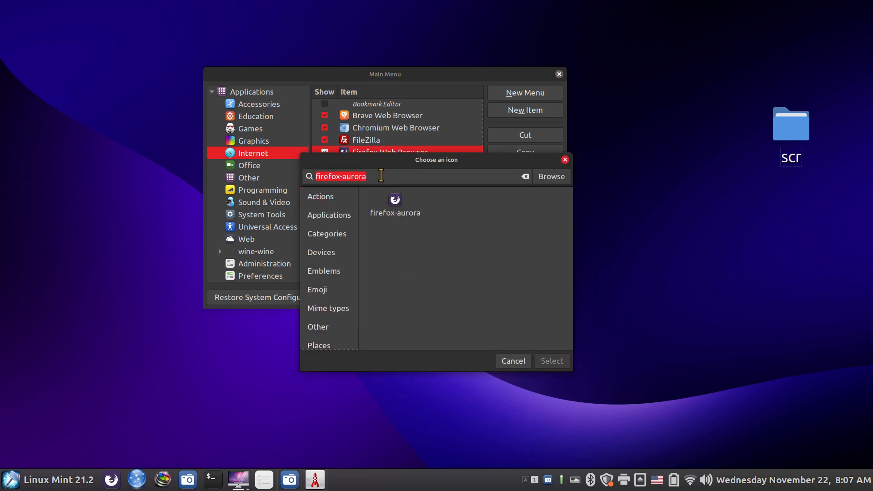
{"action": "left_click", "coordinate": [381, 175]}
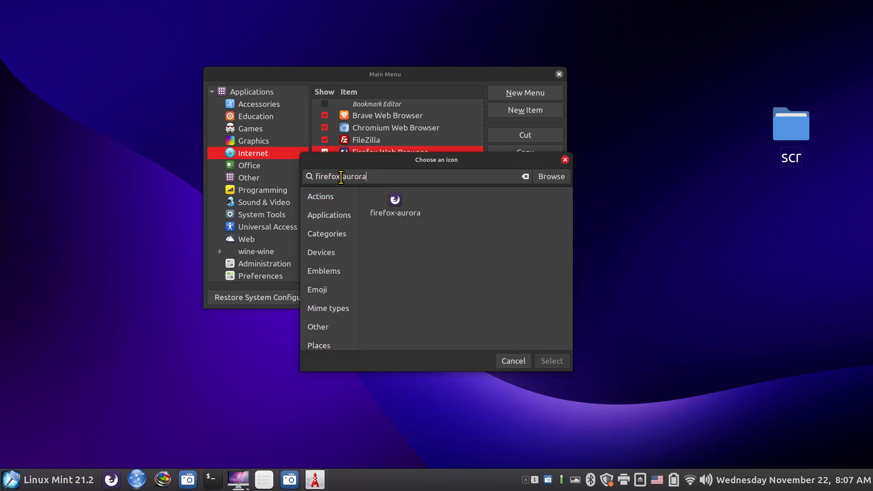
{"action": "left_click_drag", "start_coordinate": [339, 180], "coordinate": [377, 175]}
{"action": "key", "text": "BackSpace"}
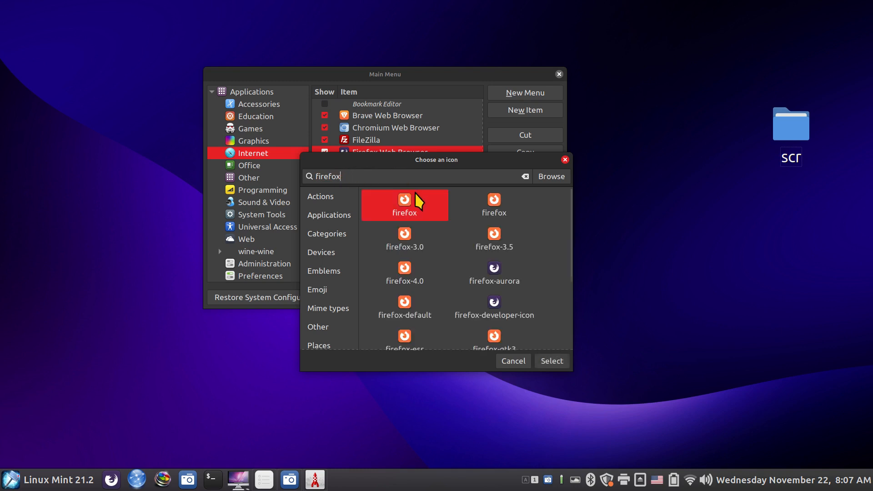
{"action": "left_click", "coordinate": [552, 361]}
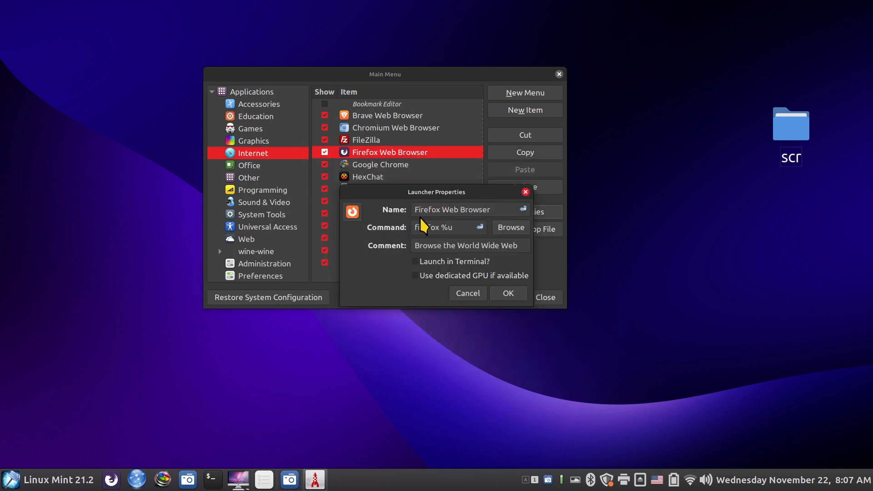
{"action": "left_click", "coordinate": [510, 293]}
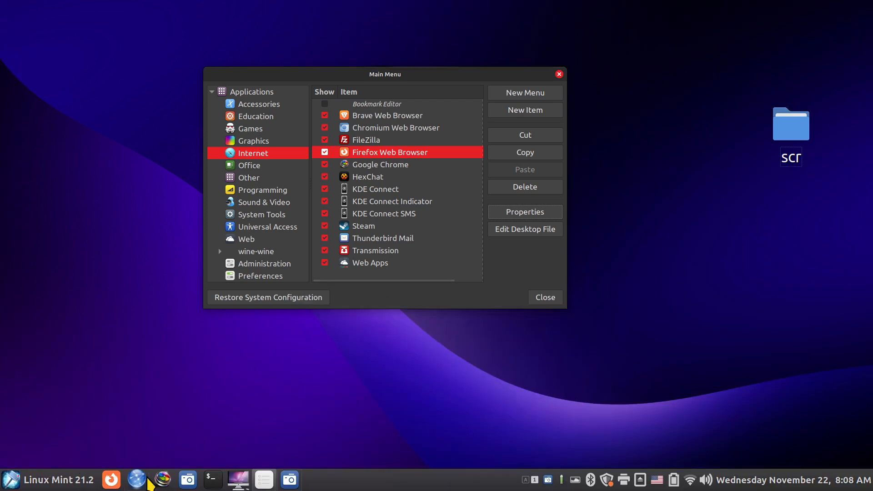
{"action": "left_click", "coordinate": [11, 480]}
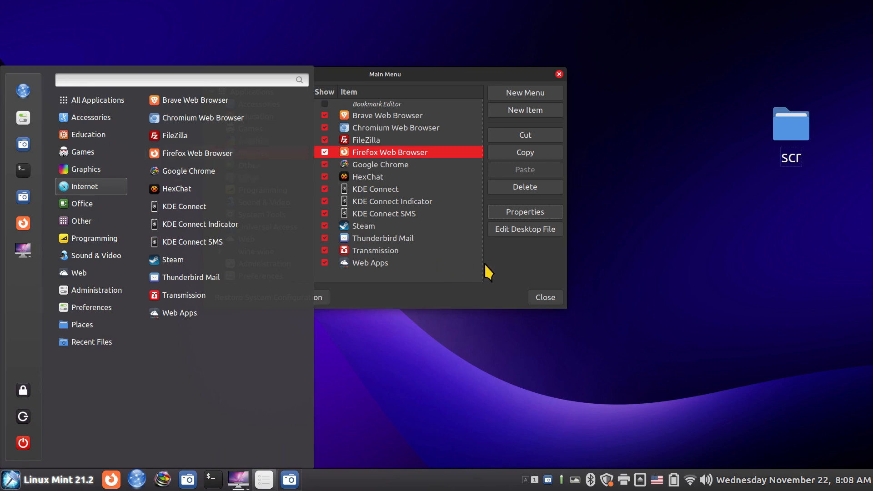
{"action": "left_click", "coordinate": [518, 303]}
- Set the icon of Firefox Web Browser to the image firefox_alt.png from the icons folder in the home folder
{"action": "left_click", "coordinate": [535, 212]}
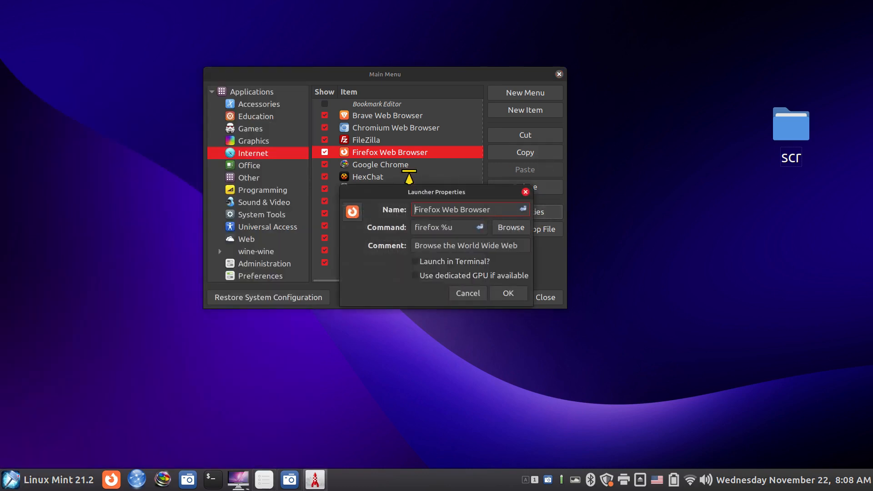
{"action": "left_click", "coordinate": [353, 211]}
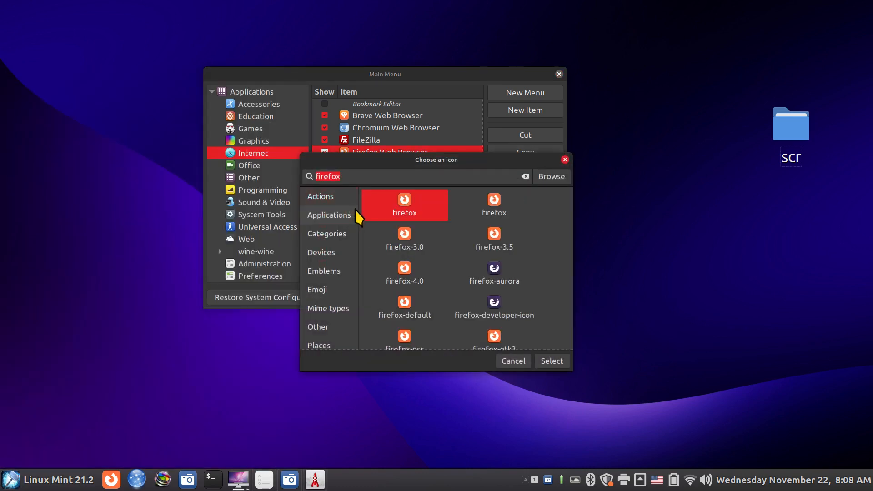
{"action": "left_click", "coordinate": [547, 177]}
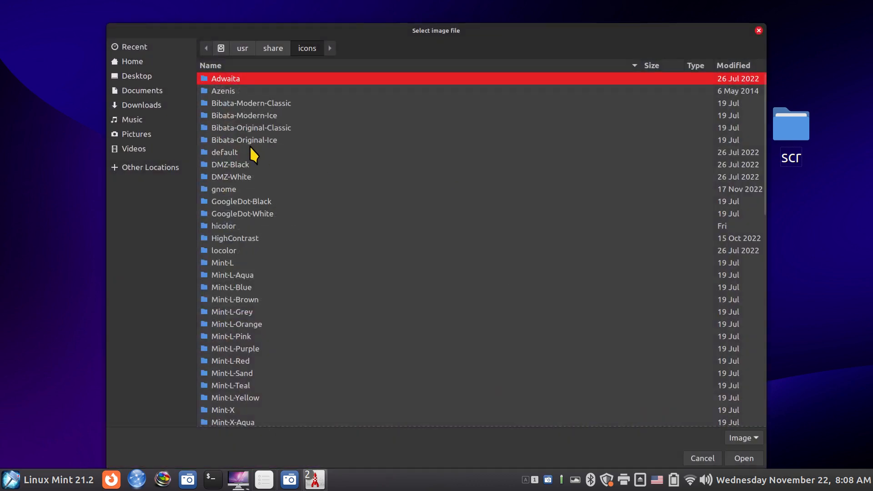
{"action": "left_click", "coordinate": [131, 61]}
{"action": "double_click", "coordinate": [205, 115]}
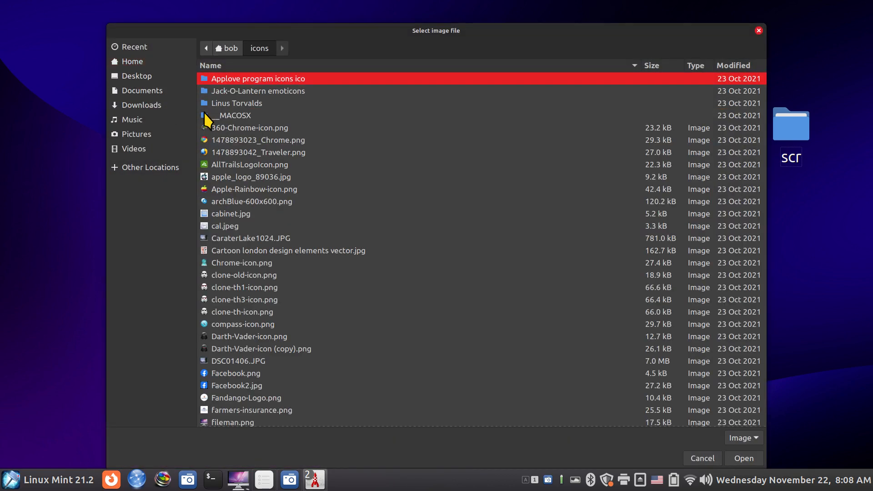
{"action": "scroll", "coordinate": [336, 255], "scroll_direction": "down", "scroll_amount": 3}
{"action": "scroll", "coordinate": [336, 255], "scroll_direction": "down", "scroll_amount": 1}
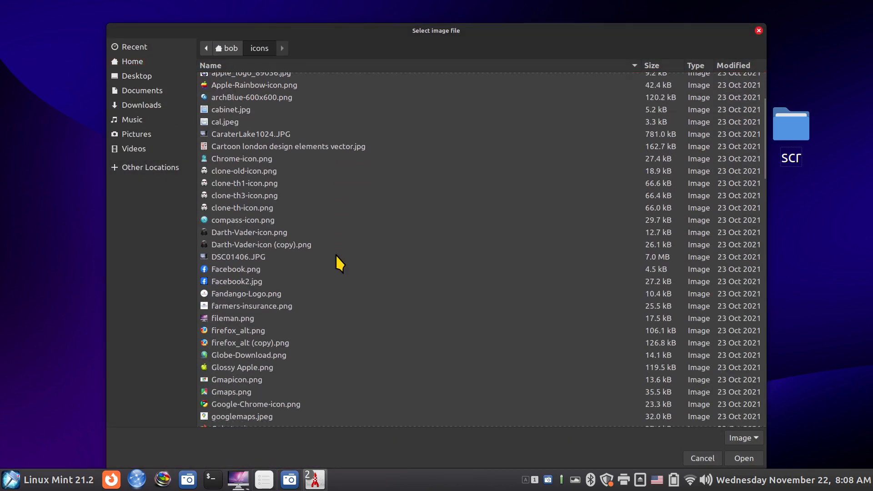
{"action": "left_click", "coordinate": [243, 331]}
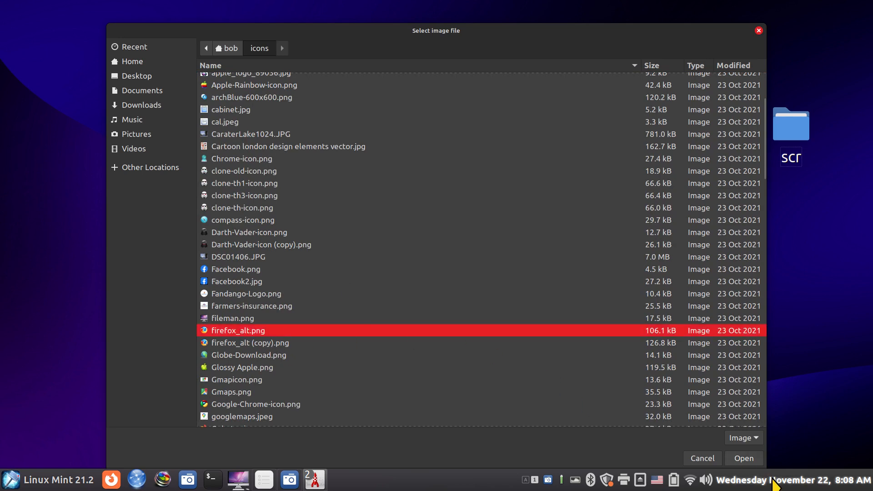
{"action": "left_click", "coordinate": [744, 458]}
{"action": "left_click", "coordinate": [396, 205]}
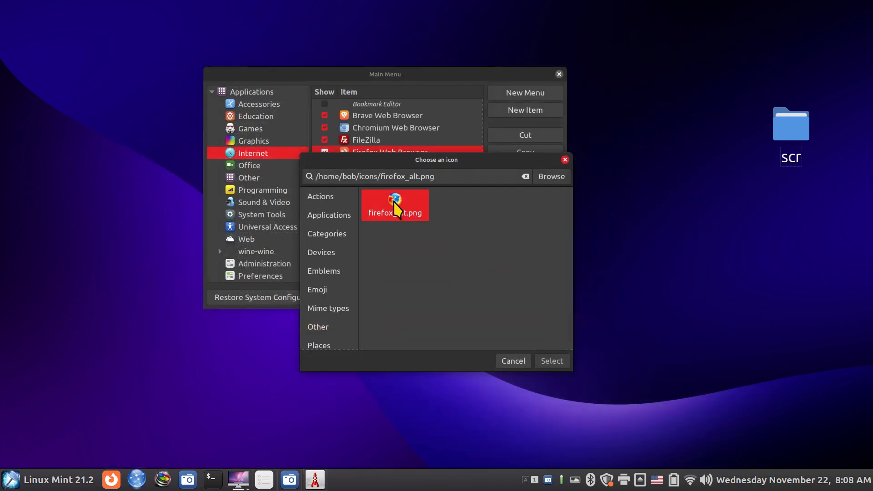
{"action": "left_click", "coordinate": [553, 362]}
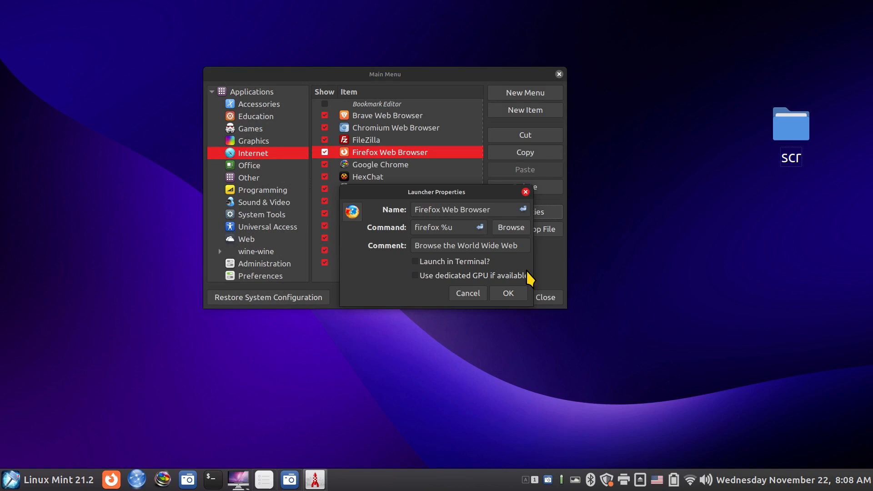
{"action": "left_click", "coordinate": [508, 295]}
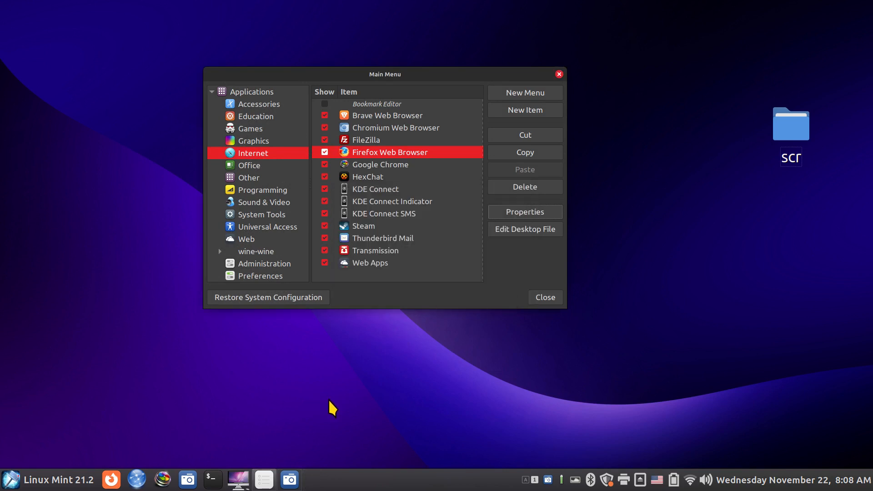
- Close the menu editor and restart the Cinnamon desktop with the run command "r"
{"action": "left_click", "coordinate": [549, 299]}
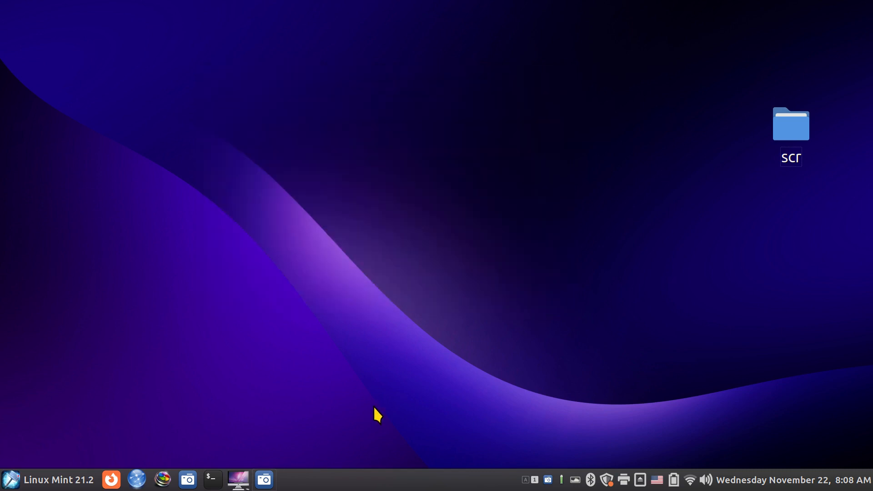
{"action": "key", "text": "alt+F2"}
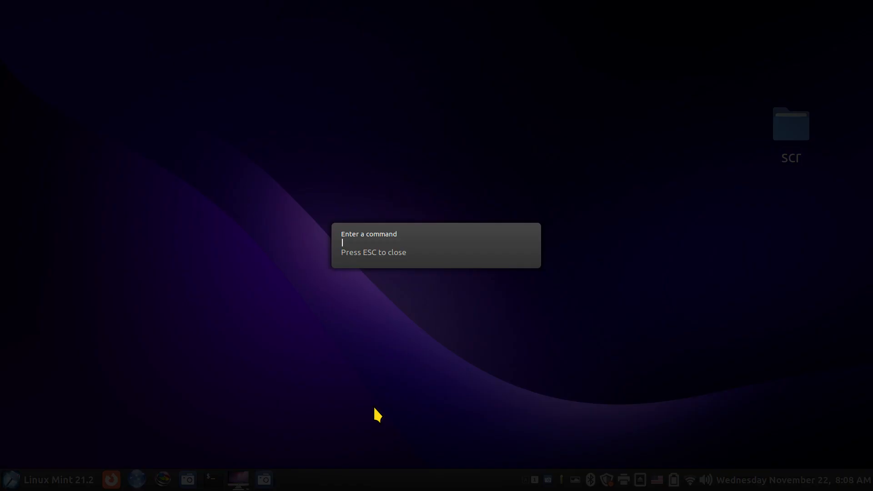
{"action": "type", "text": "r"}
{"action": "key", "text": "Return"}
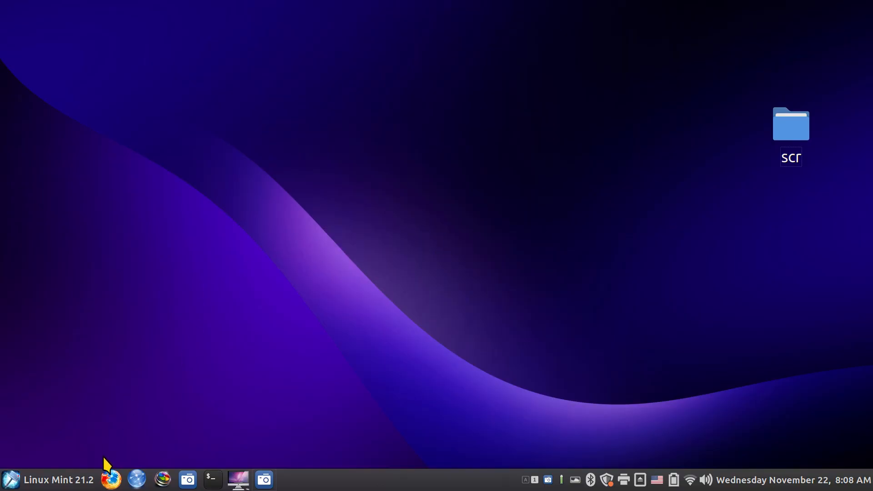
- Check the Firefox icon and look through the categories, including Internet, Office and Places, in the application menu
{"action": "left_click", "coordinate": [28, 479]}
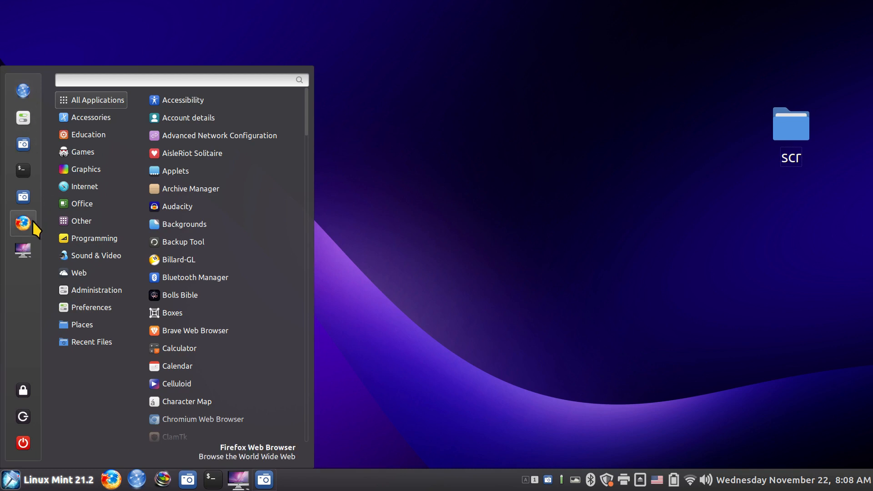
{"action": "mouse_move", "coordinate": [70, 150]}
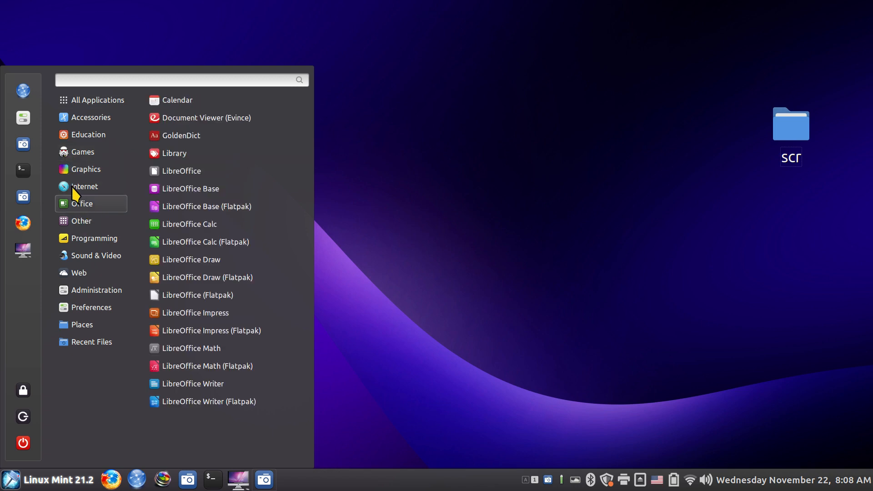
{"action": "mouse_move", "coordinate": [67, 188]}
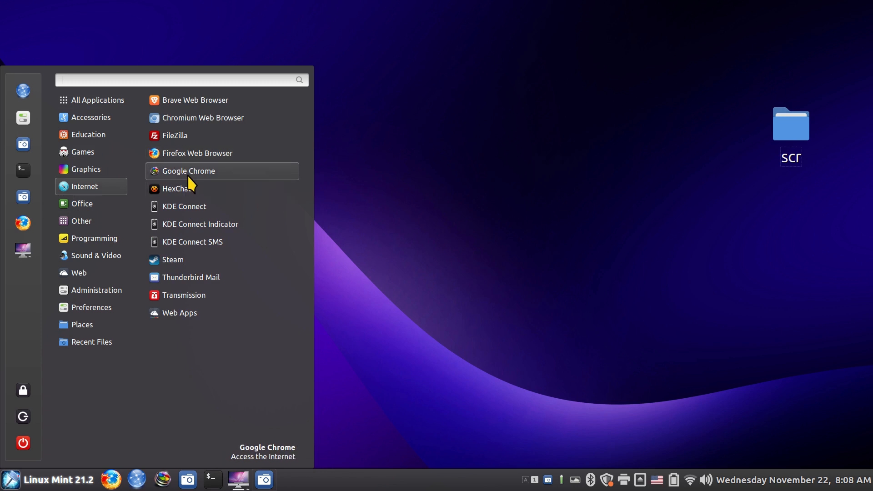
{"action": "mouse_move", "coordinate": [61, 252]}
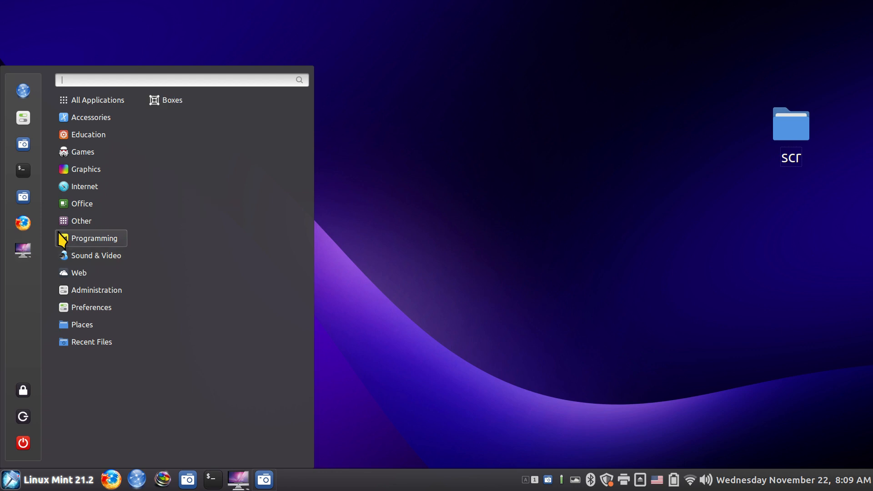
{"action": "mouse_move", "coordinate": [72, 297]}
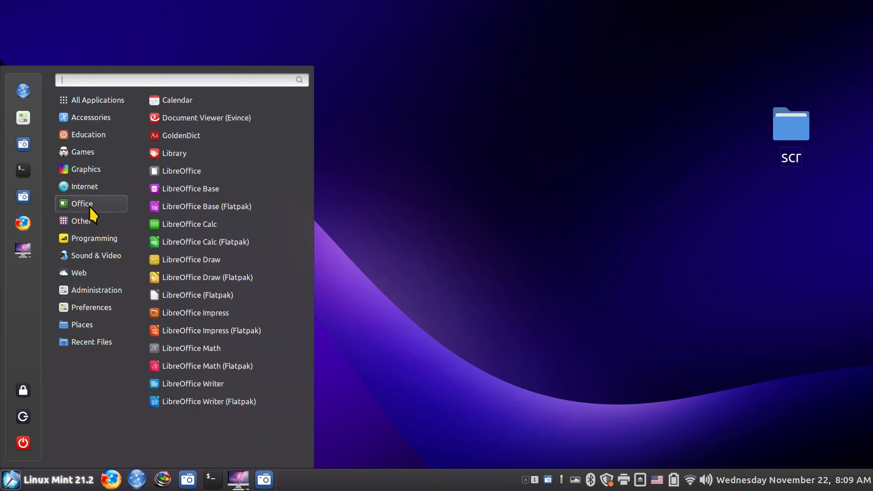
{"action": "mouse_move", "coordinate": [82, 329]}
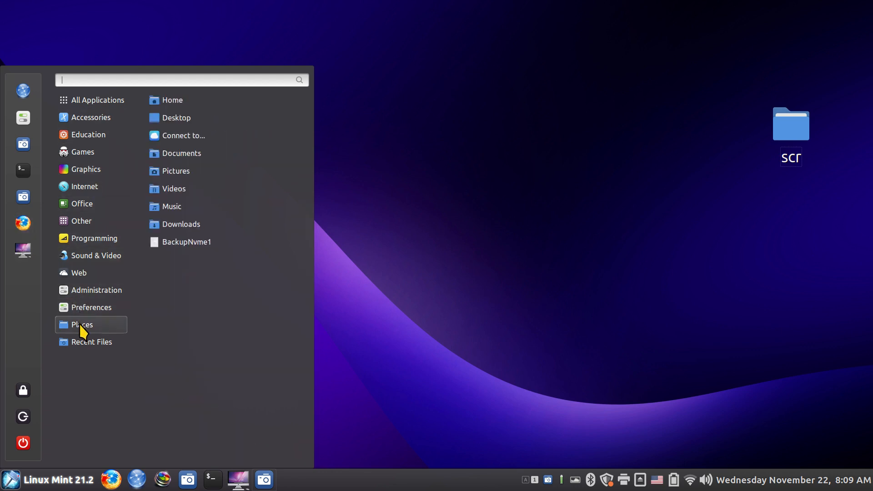
{"action": "left_click", "coordinate": [408, 247]}
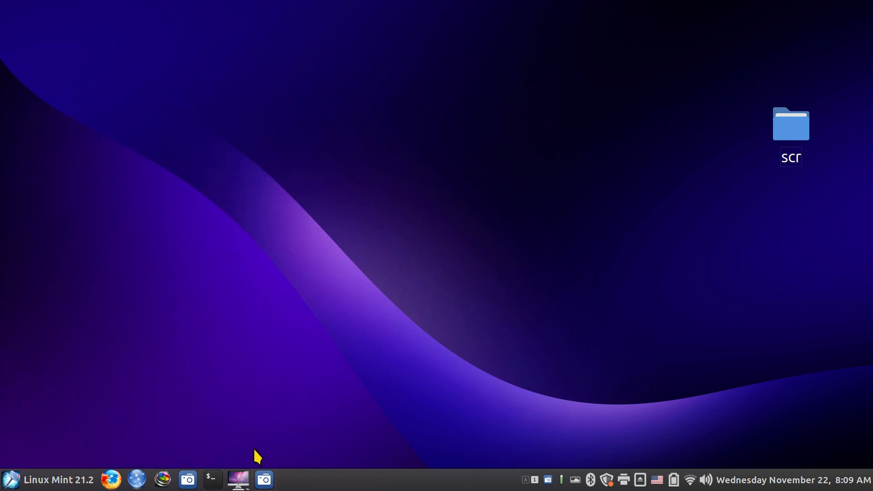
- Locate the icons folder in the home folder, inspect the Games category's icon path in the menu editor, and close both windows without changes
{"action": "left_click", "coordinate": [238, 479]}
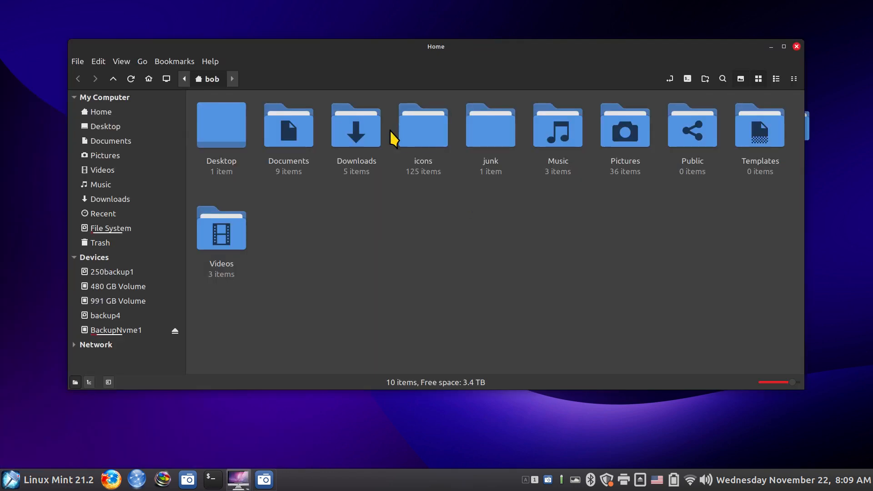
{"action": "left_click", "coordinate": [422, 134]}
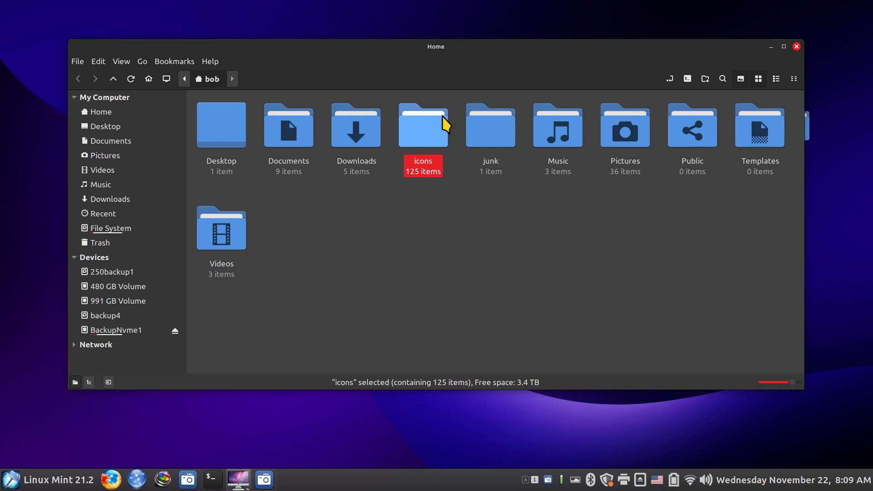
{"action": "right_click", "coordinate": [7, 484]}
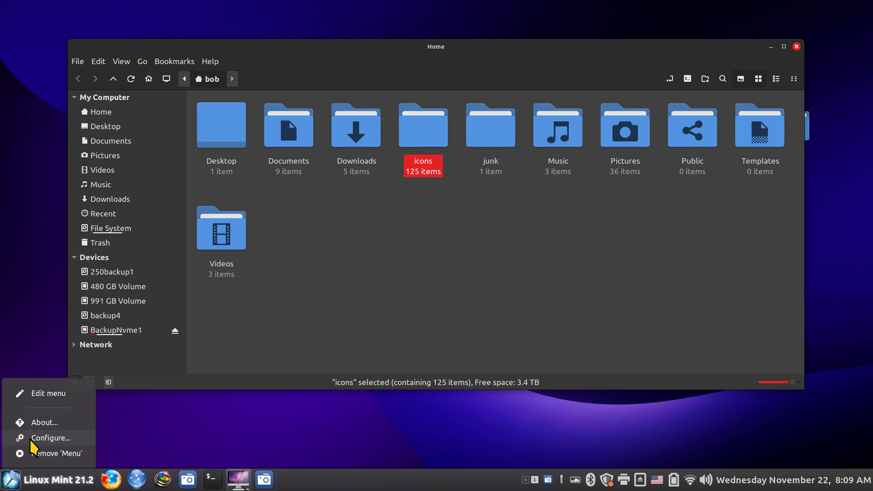
{"action": "left_click", "coordinate": [58, 394]}
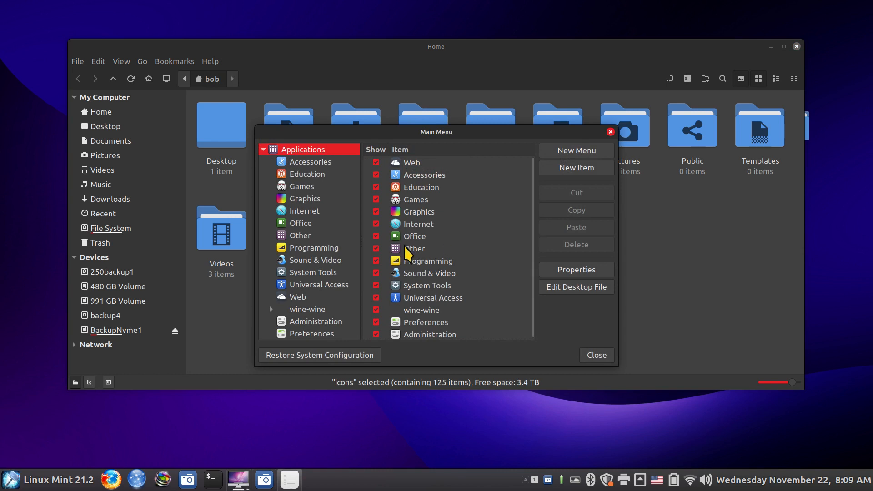
{"action": "left_click", "coordinate": [283, 187]}
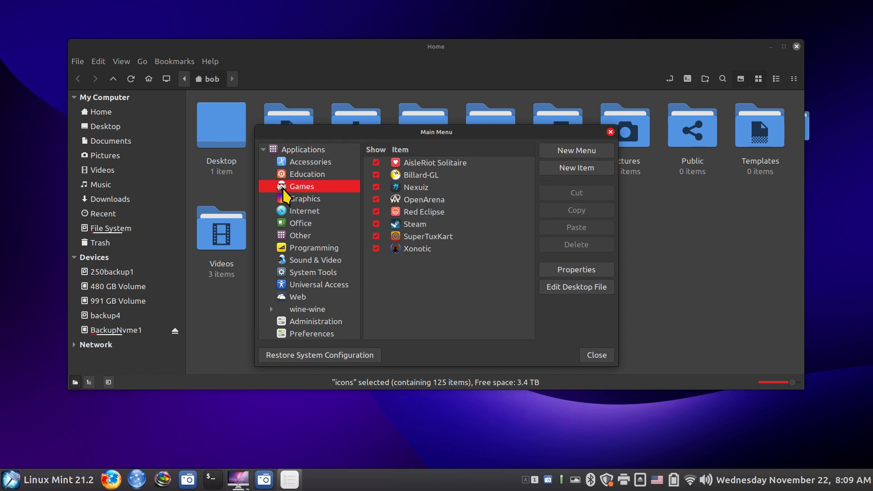
{"action": "left_click", "coordinate": [576, 272]}
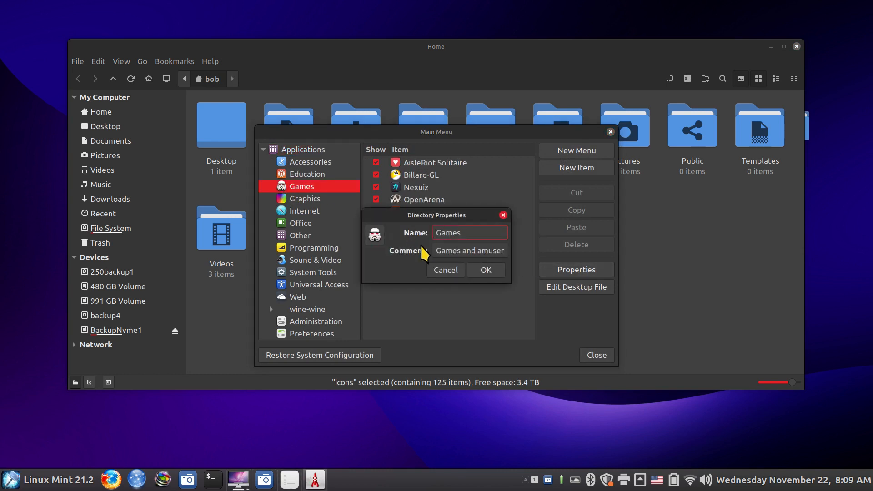
{"action": "left_click", "coordinate": [375, 234]}
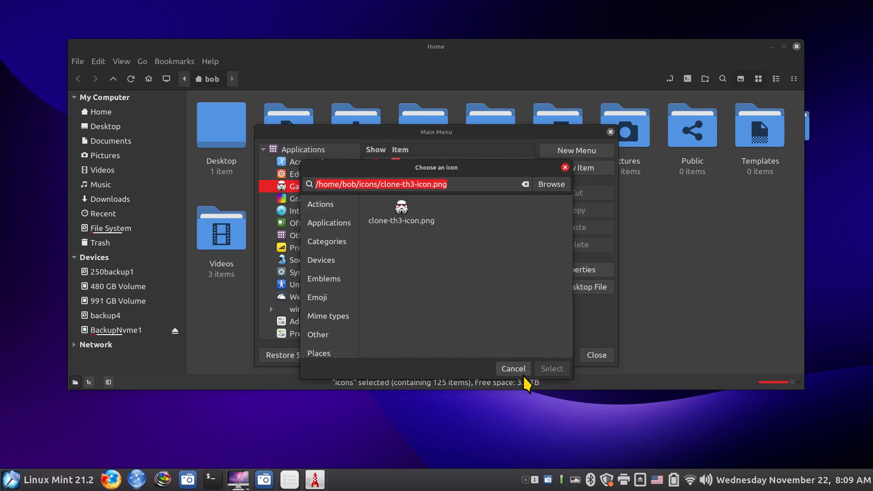
{"action": "left_click", "coordinate": [505, 369]}
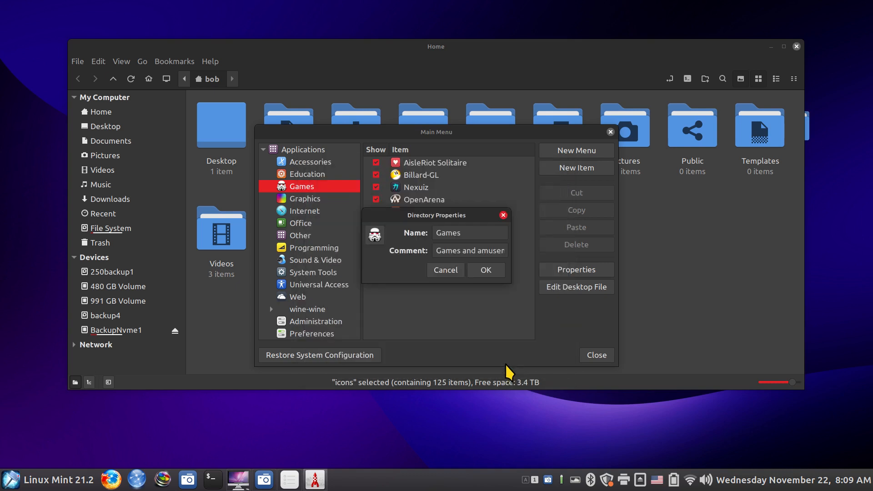
{"action": "left_click", "coordinate": [441, 270]}
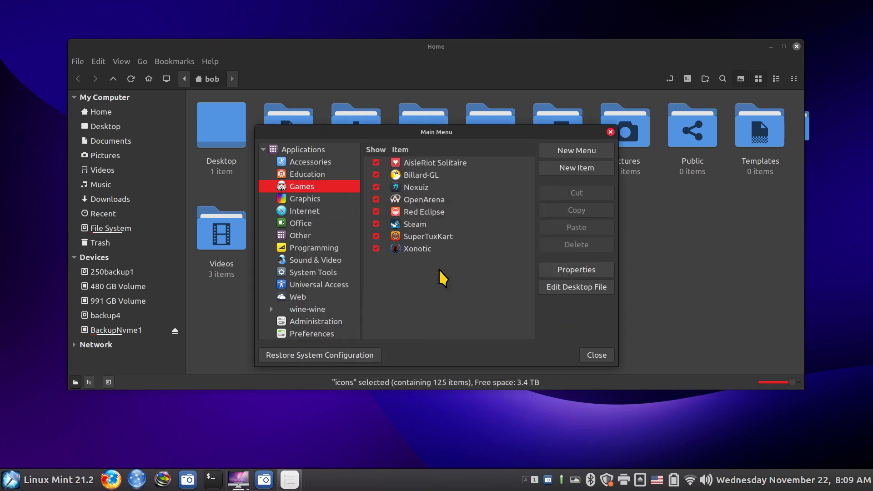
{"action": "left_click", "coordinate": [610, 132]}
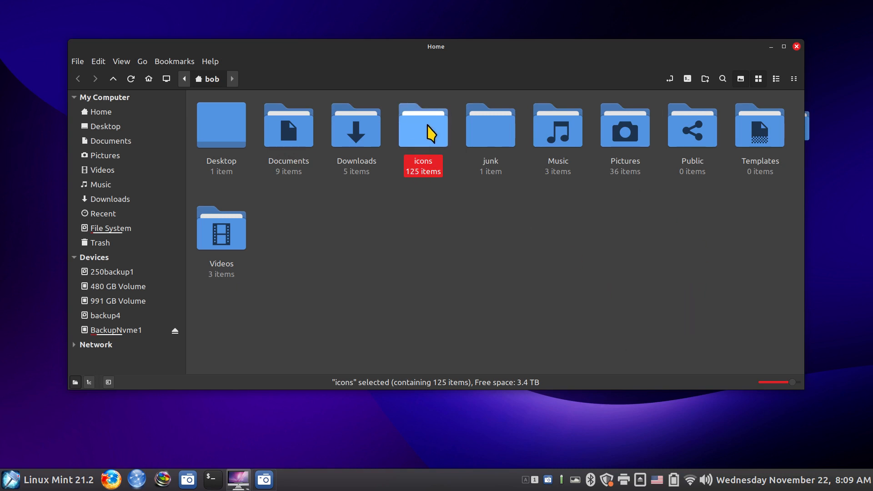
{"action": "left_click", "coordinate": [796, 46]}
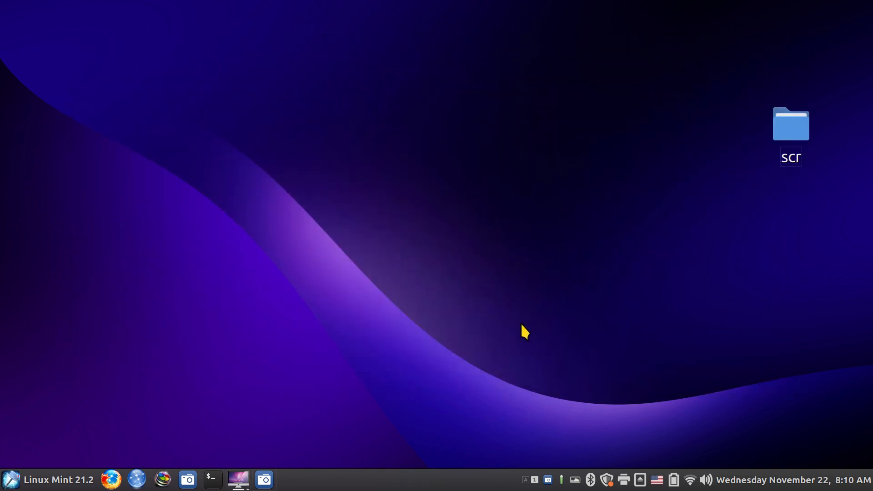